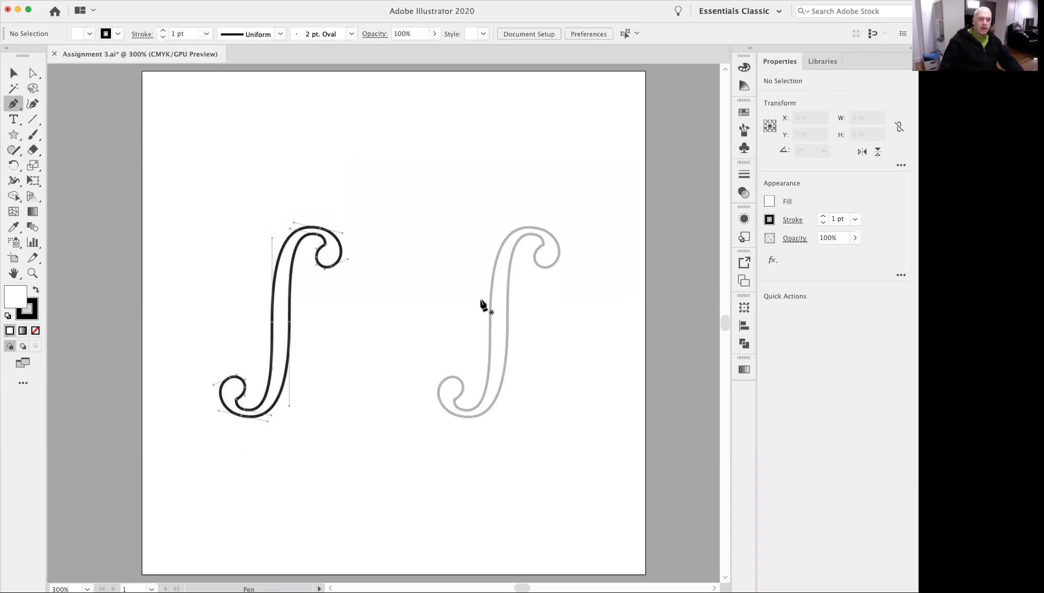
- Draw an open zigzag path of five straight segments with the Pen tool in the empty space between the black and gray scrolls
drag(297, 226, 452, 303)
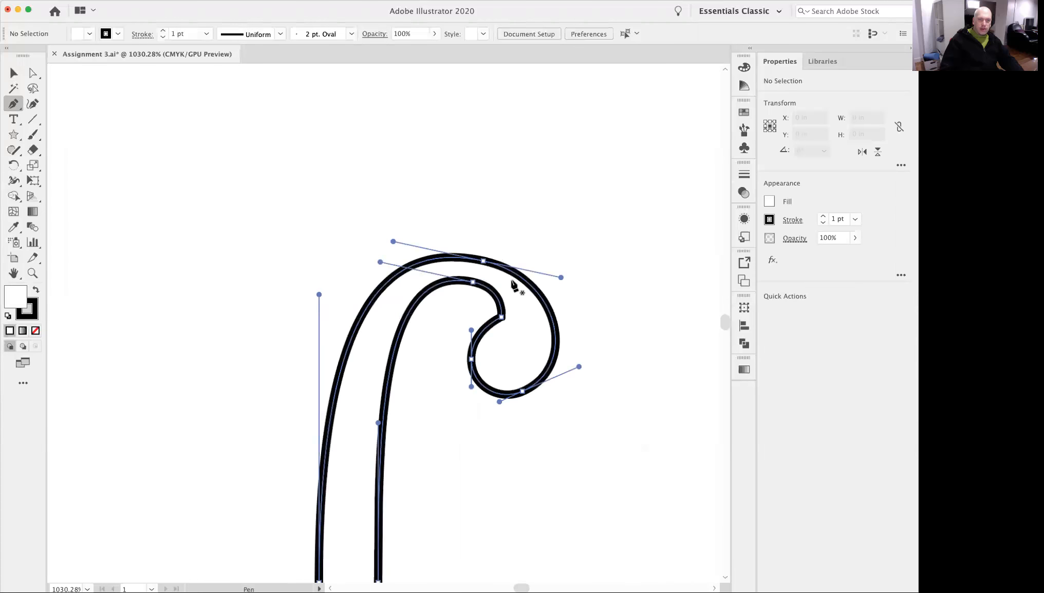
drag(396, 483, 310, 216)
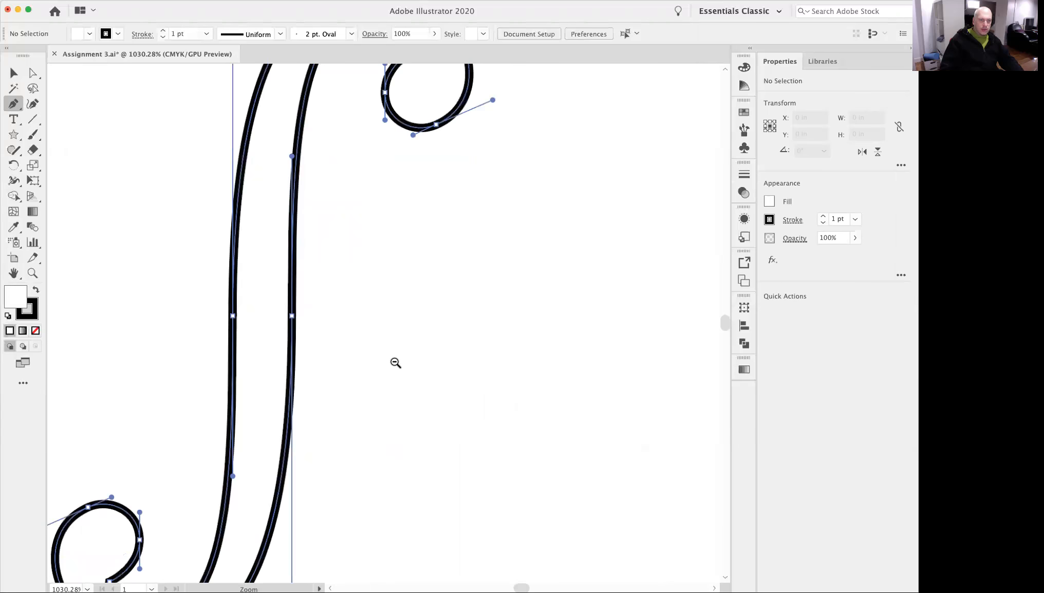
alt+click(395, 363)
drag(559, 277, 424, 303)
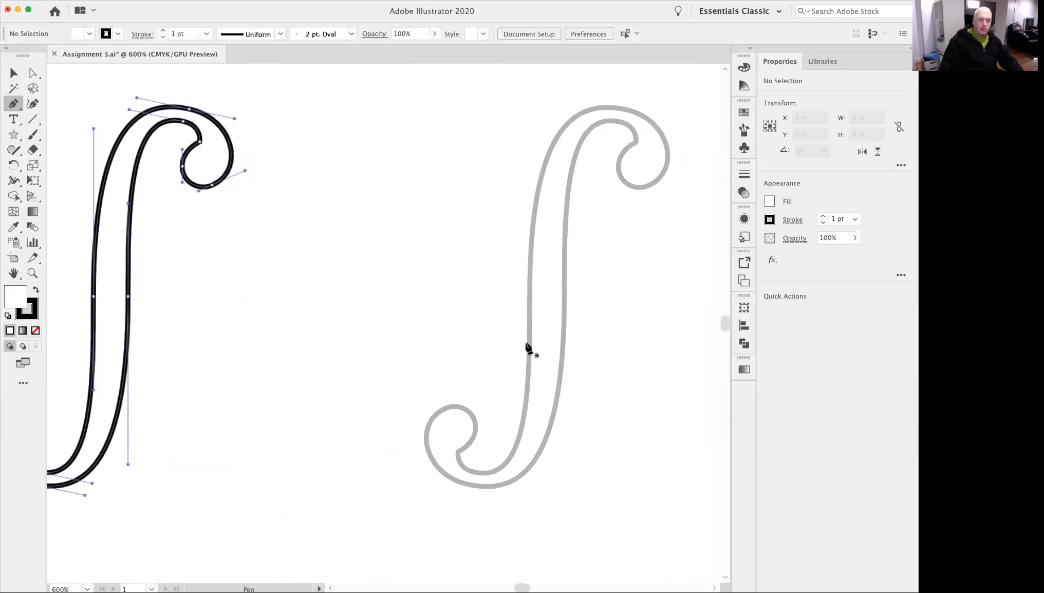
drag(401, 249, 526, 247)
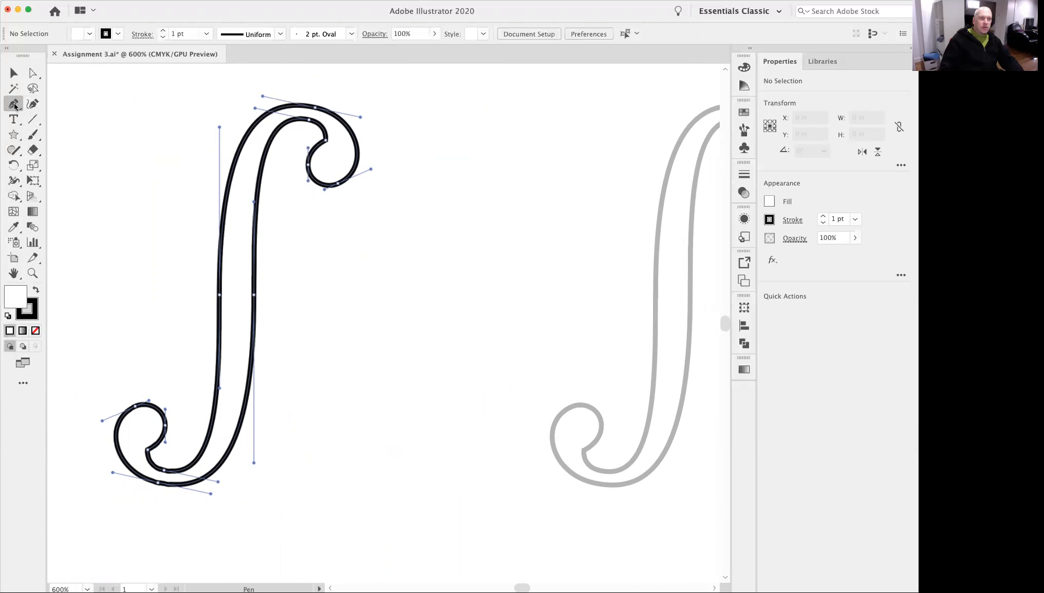
click(359, 297)
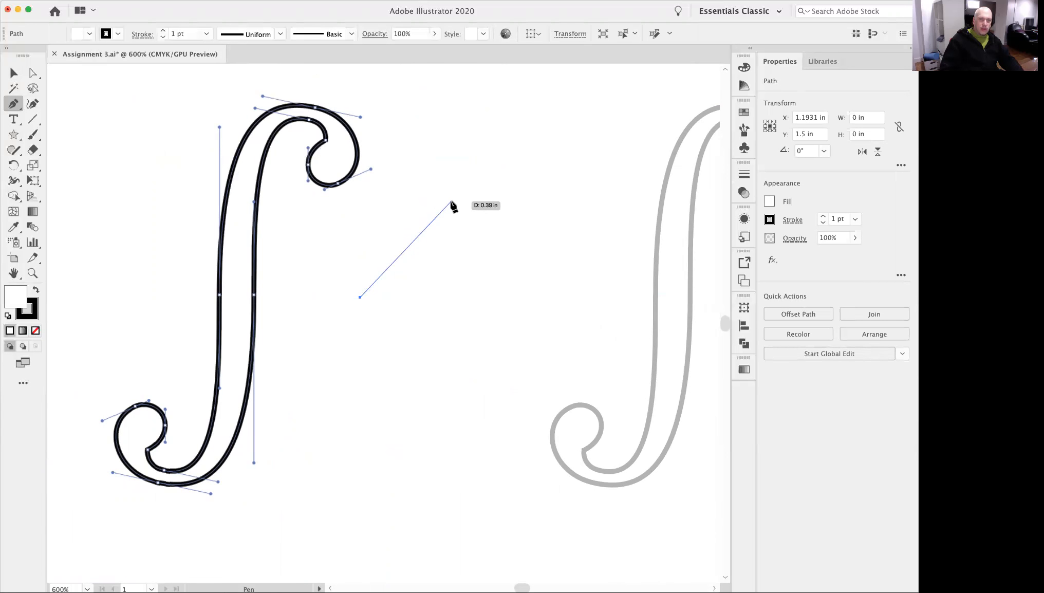
click(450, 202)
click(513, 293)
click(449, 366)
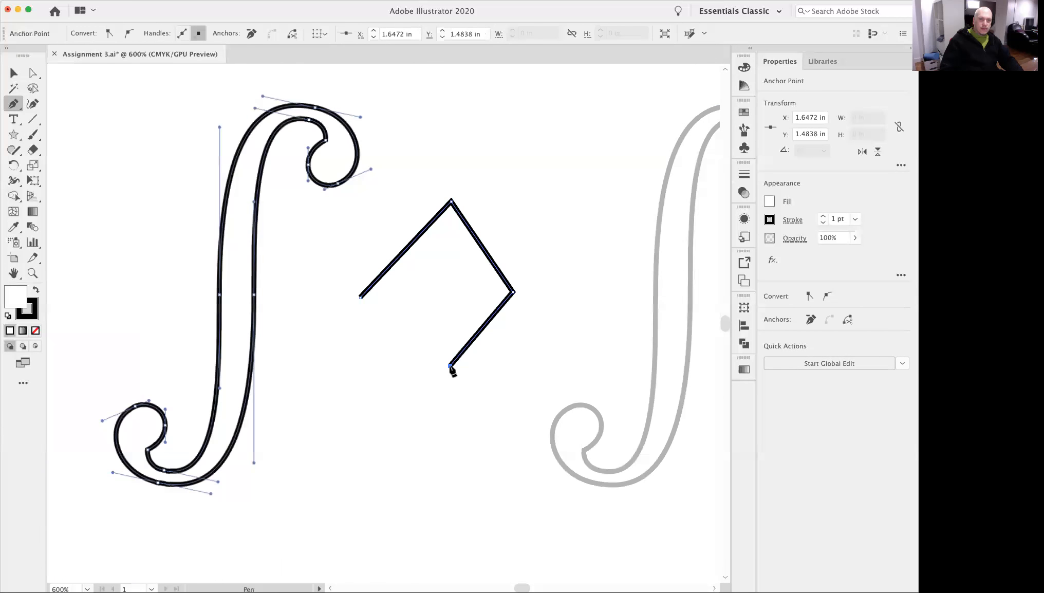
click(506, 390)
click(417, 473)
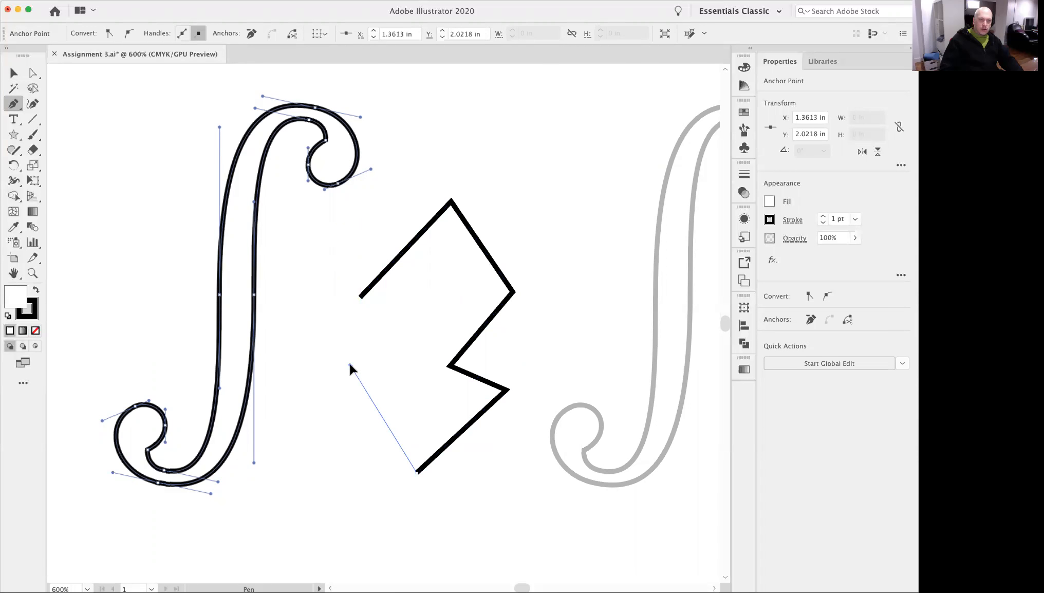
- Extend the zigzag path with two smooth curved segments that lead back up beside its starting point
drag(337, 344, 307, 371)
drag(307, 369, 307, 370)
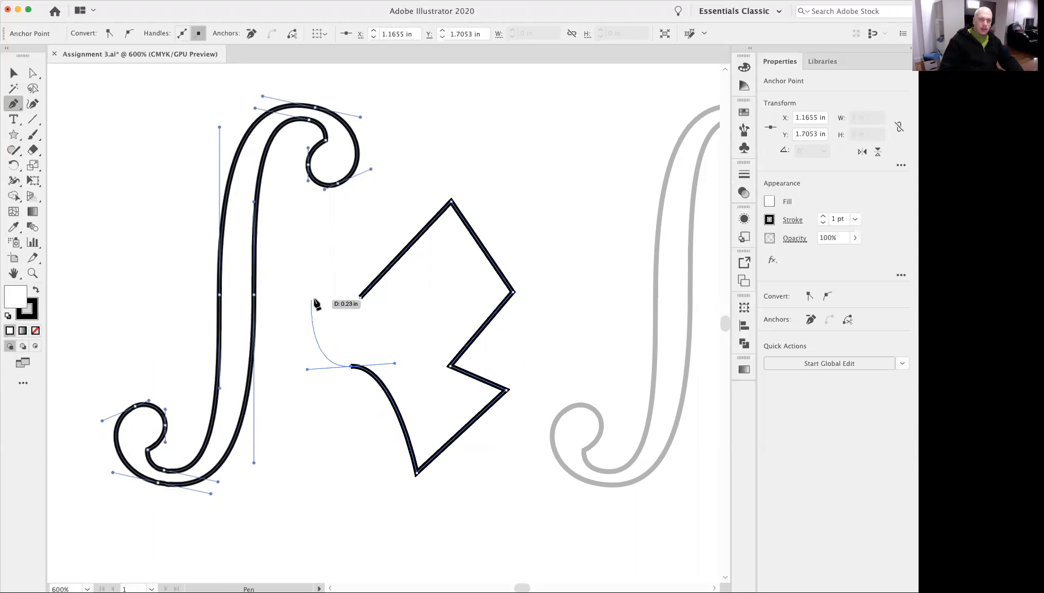
drag(322, 286, 343, 282)
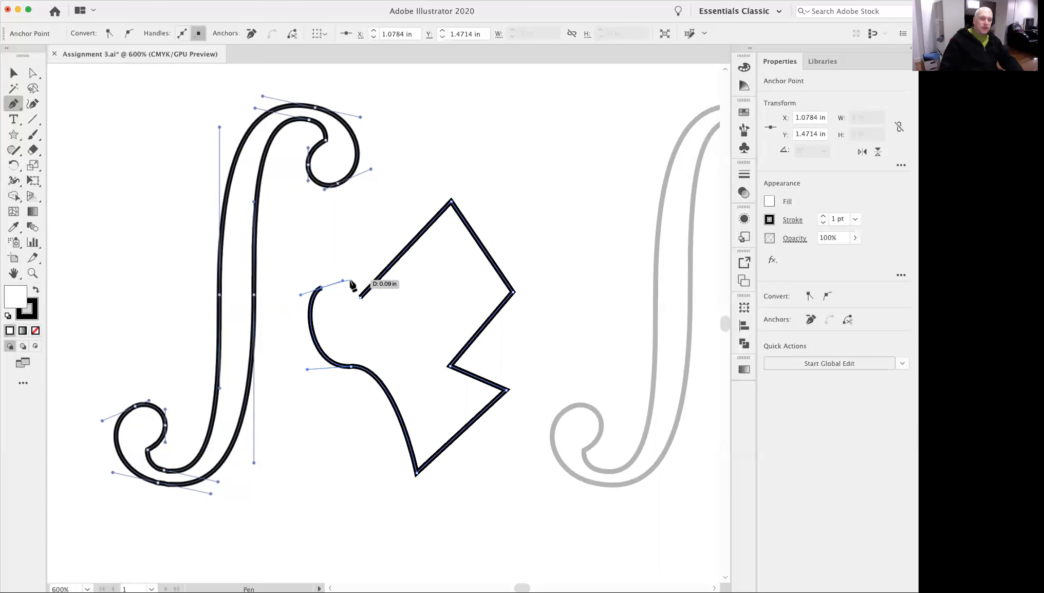
- Delete the whole practice path of straight and curved segments
click(15, 78)
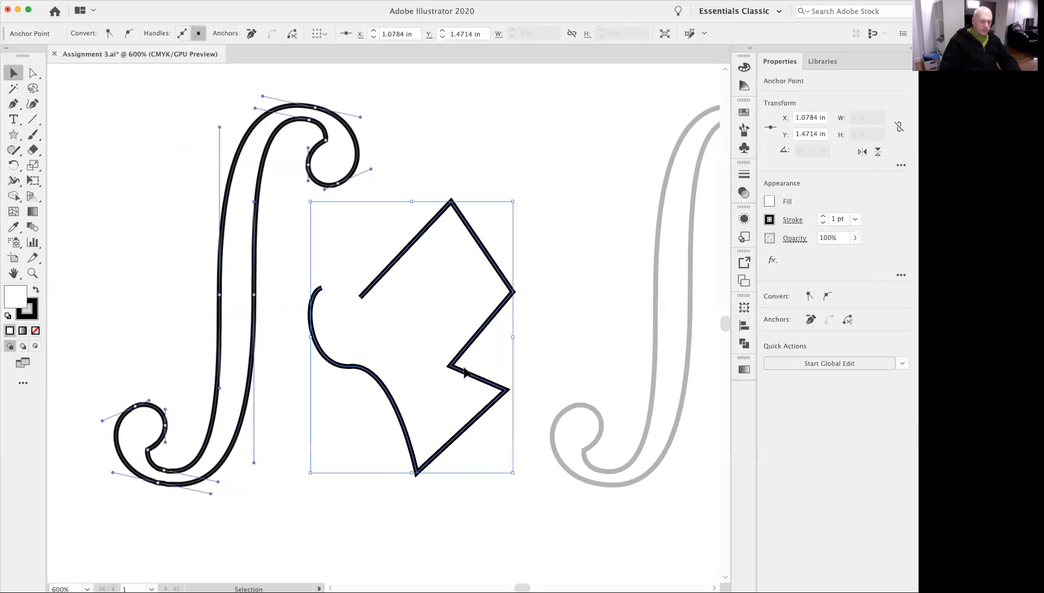
key(super+z)
key(Delete)
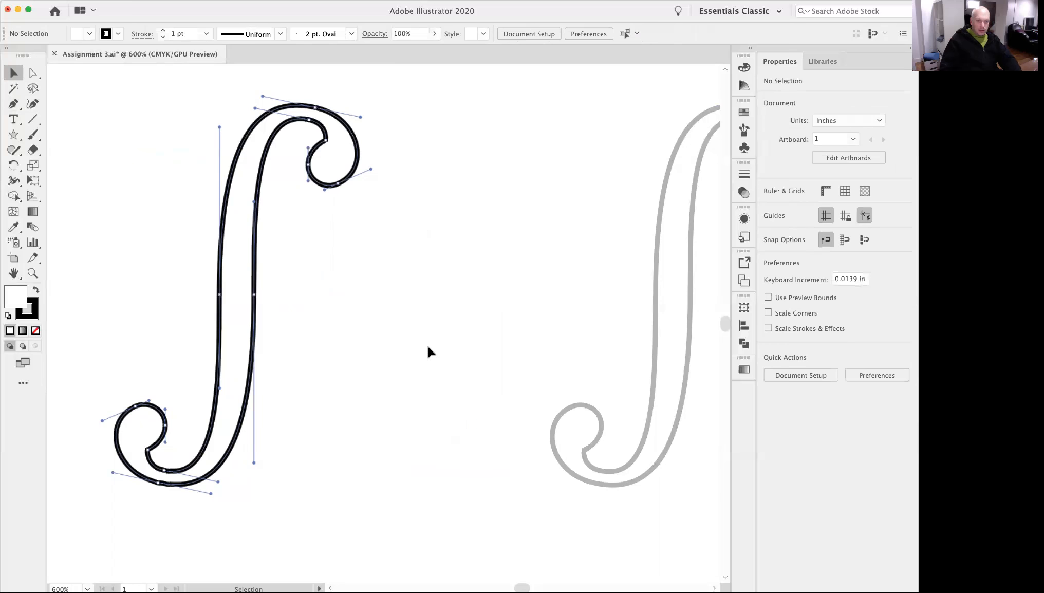
- Draw a closed rounded shape about 0.4 in wide and 0.35 in high from two smooth Pen tool anchors between the scrolls
key(p)
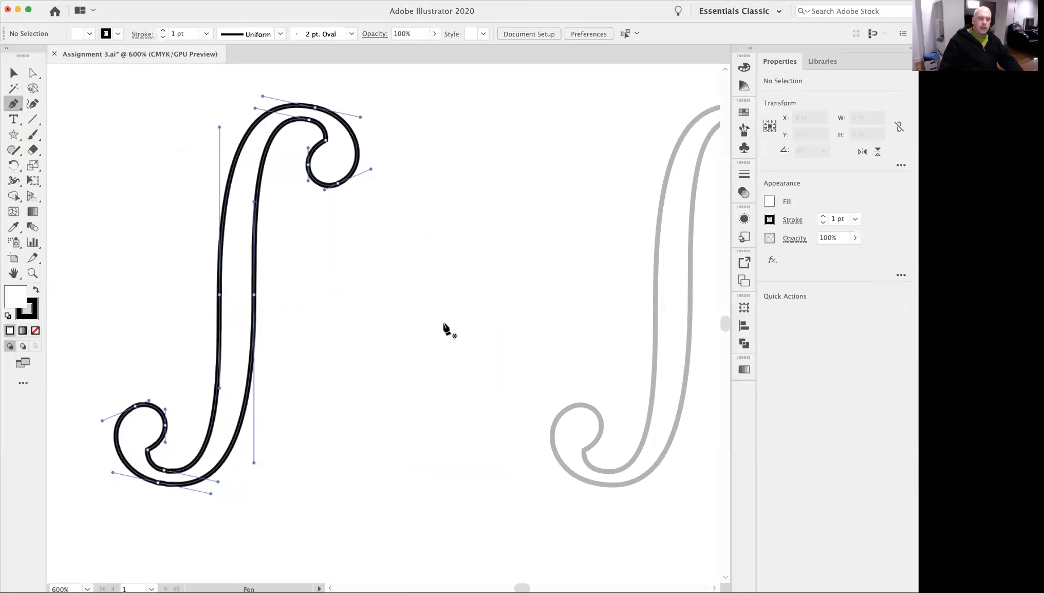
drag(436, 322, 389, 323)
super+click(424, 295)
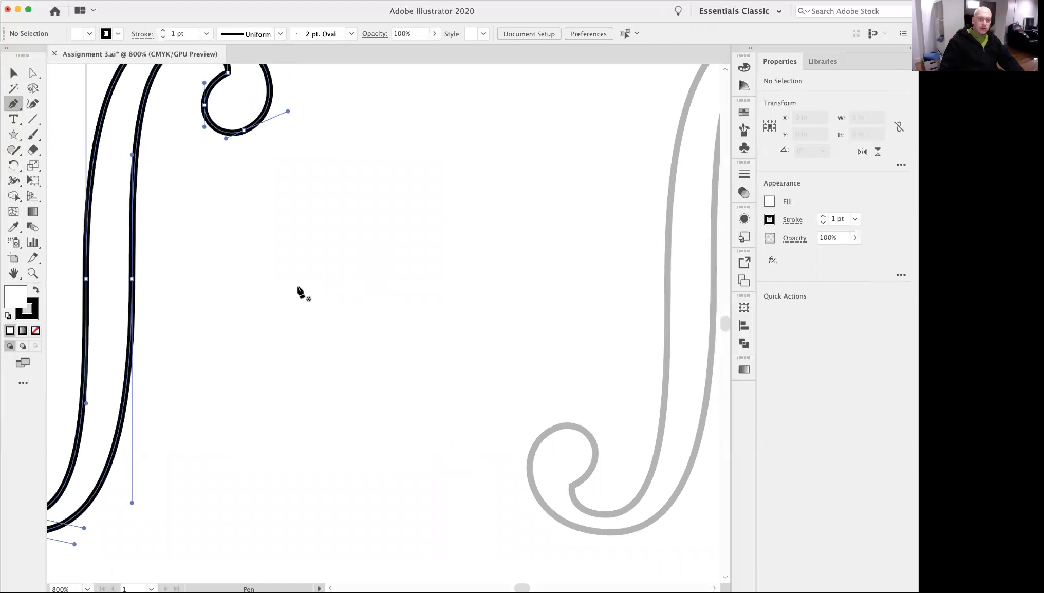
click(325, 276)
drag(353, 235, 327, 218)
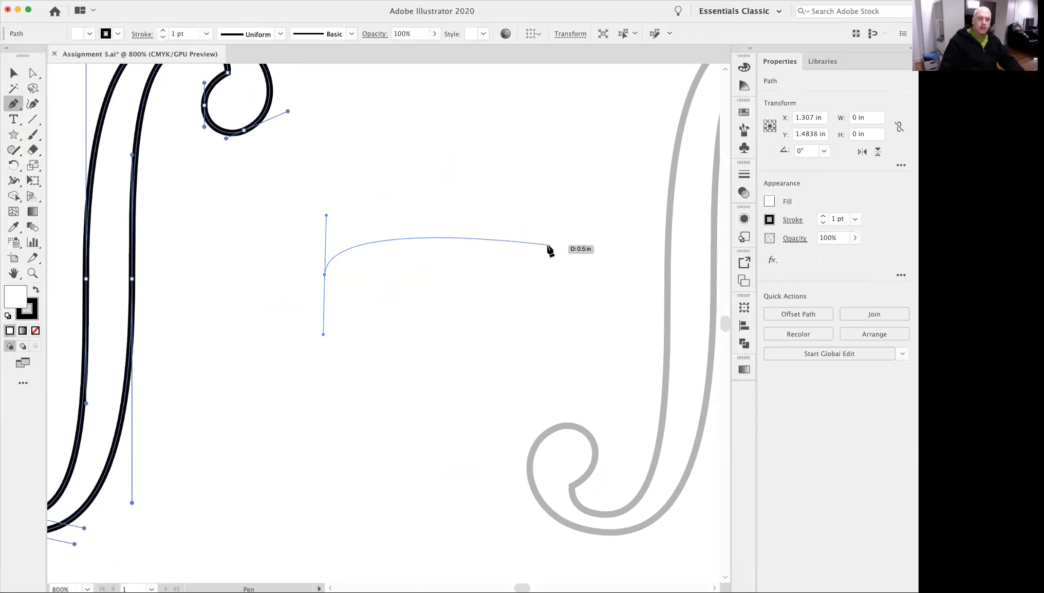
drag(501, 265, 518, 372)
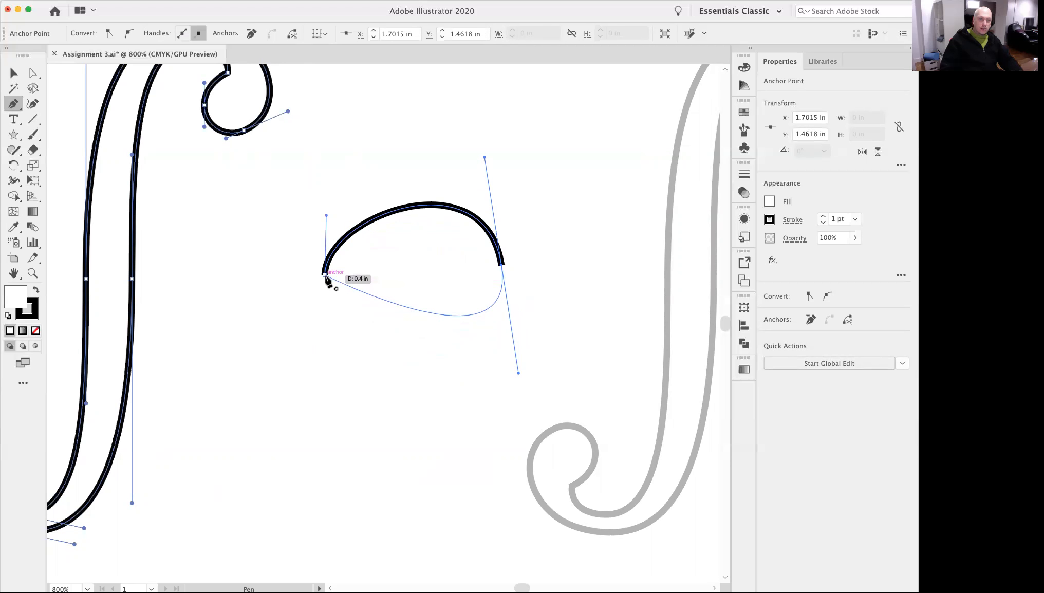
mouse_move(325, 276)
mouse_down()
mouse_move(342, 271)
mouse_move(327, 232)
mouse_move(311, 239)
mouse_move(321, 170)
mouse_move(310, 161)
mouse_move(303, 181)
mouse_move(296, 119)
mouse_move(301, 126)
mouse_move(276, 130)
mouse_move(297, 191)
mouse_move(301, 111)
mouse_move(305, 140)
mouse_up()
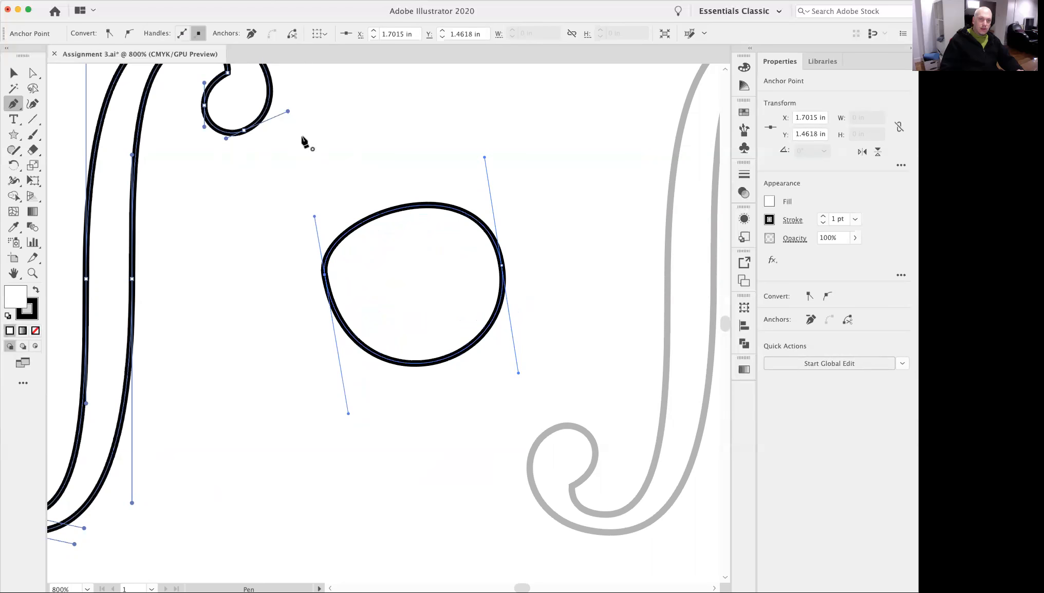
- Select the closed rounded practice shape and delete it
click(16, 74)
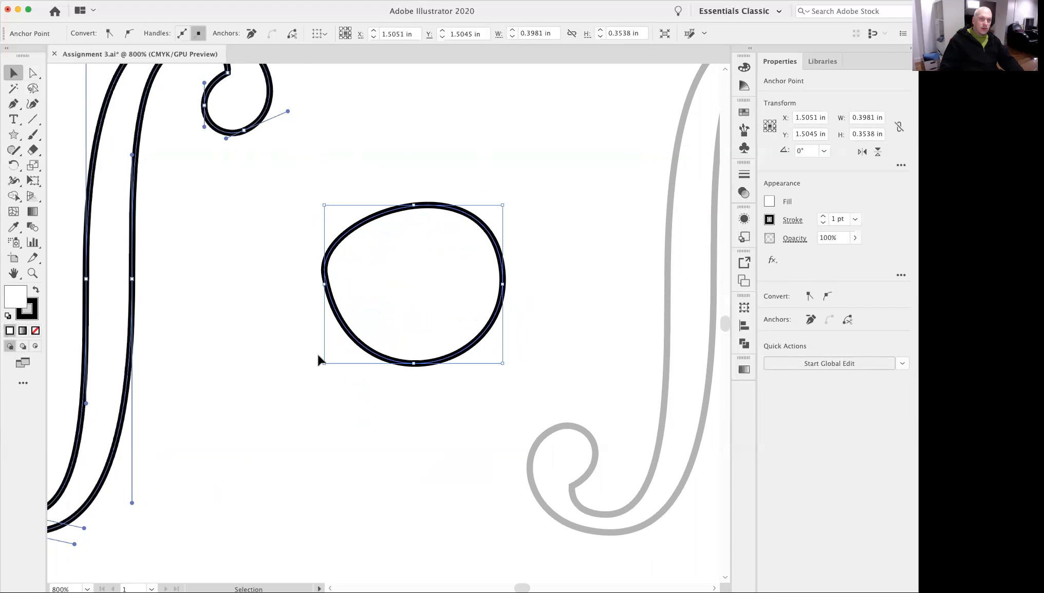
click(413, 375)
alt+super+click(413, 375)
drag(413, 321, 328, 303)
click(396, 239)
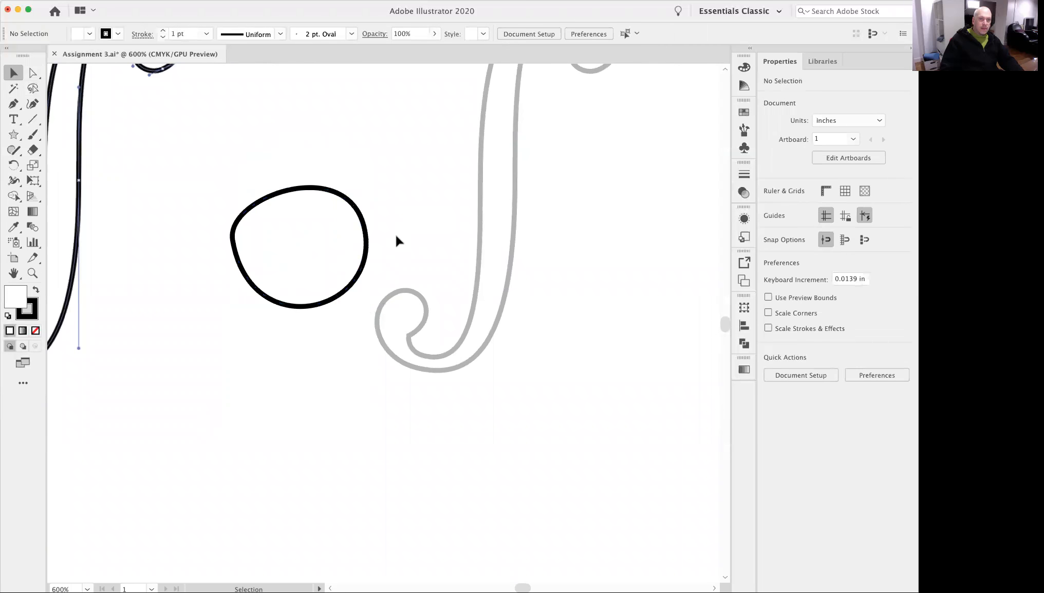
click(363, 269)
key(Delete)
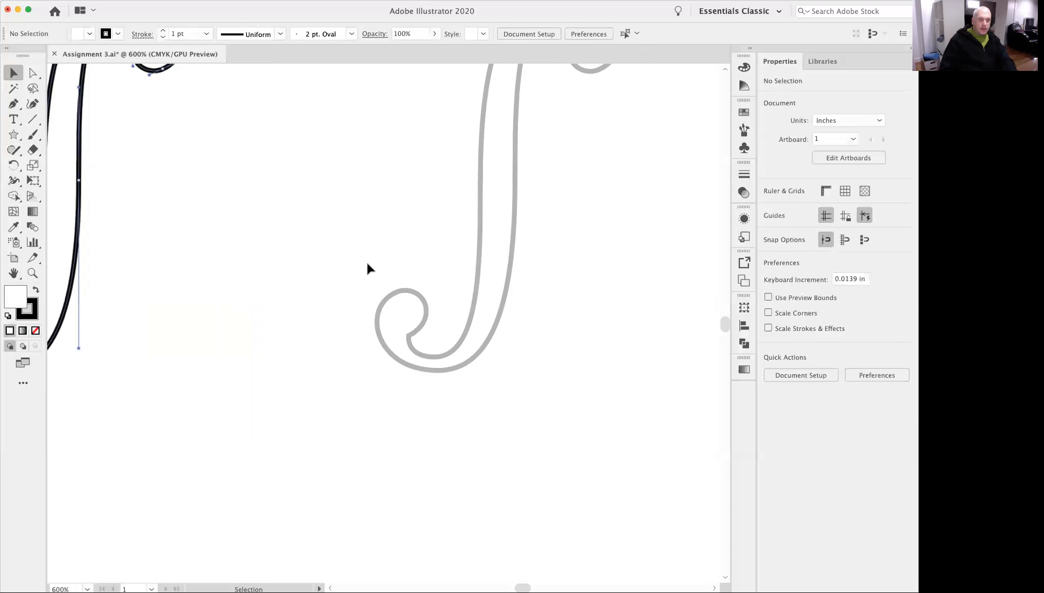
- Draw an arched Pen tool segment between the scrolls, with a vertical handle at its lower start and a horizontal handle at its upper end
click(14, 105)
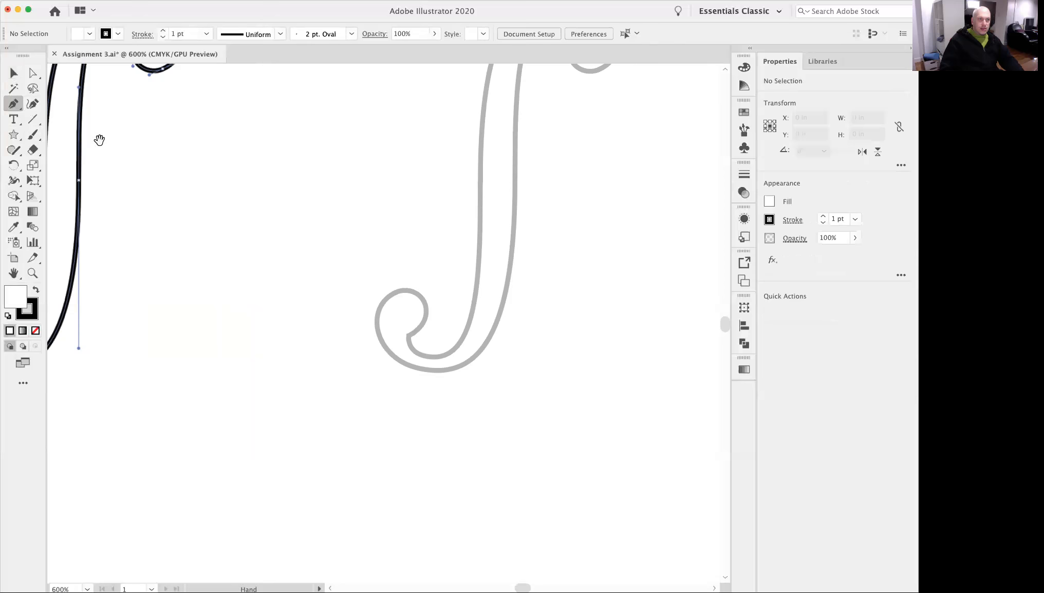
super+click(265, 224)
drag(370, 302, 346, 314)
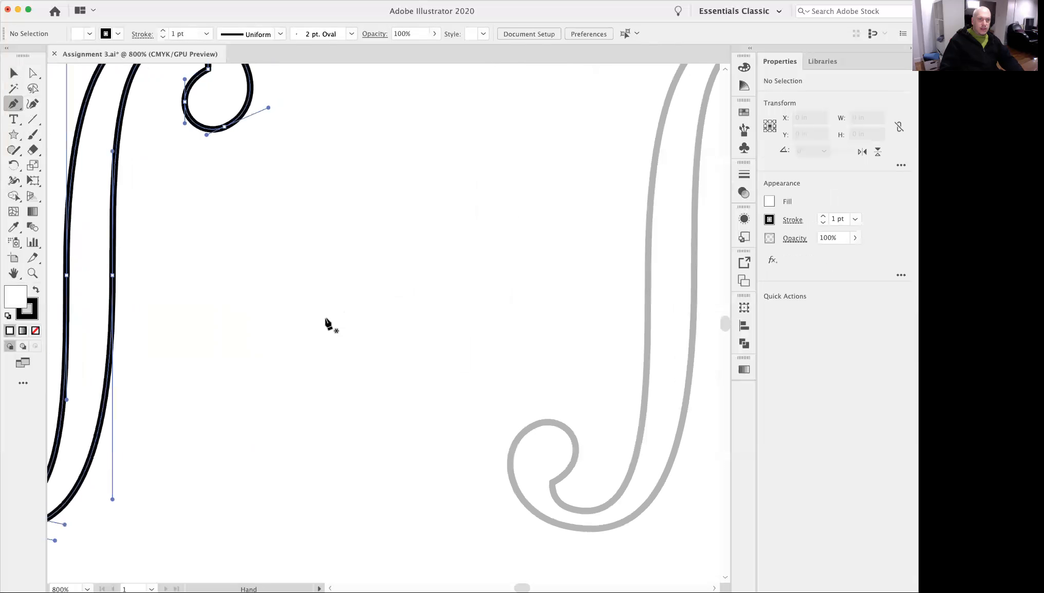
click(232, 326)
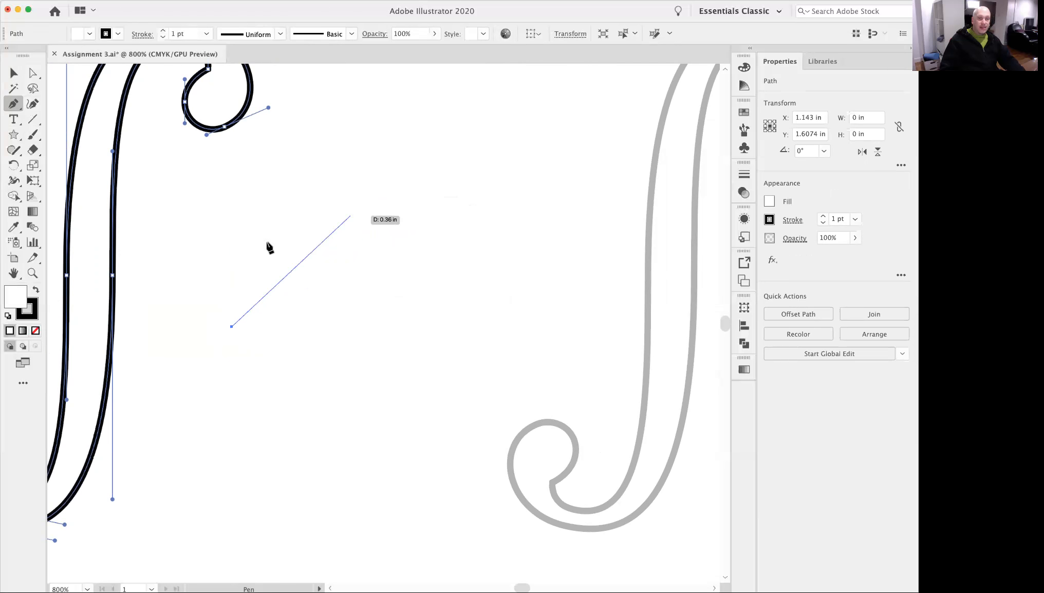
key(super+z)
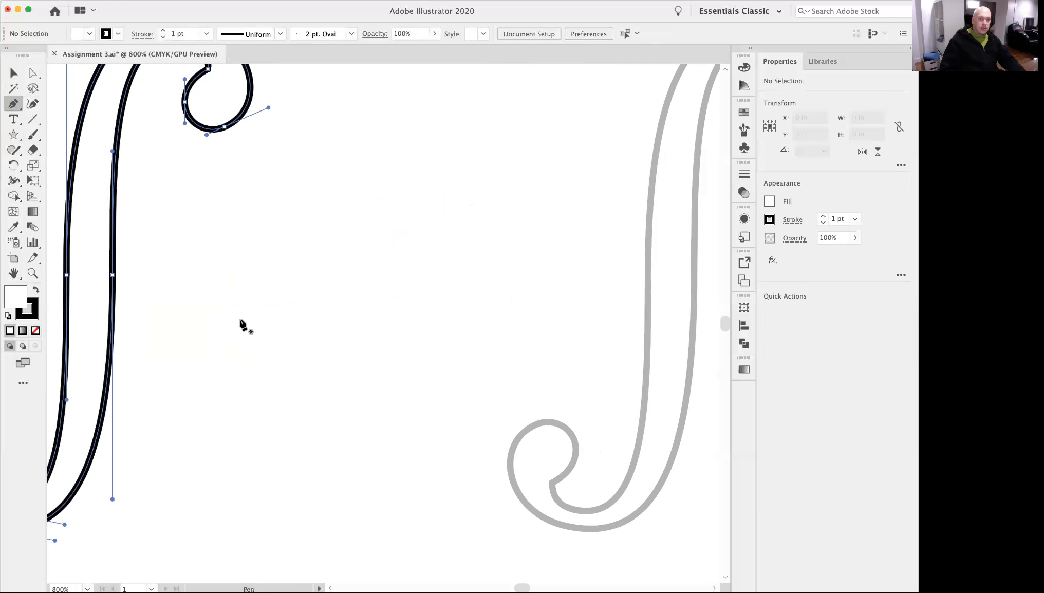
mouse_move(242, 268)
mouse_down()
mouse_move(249, 287)
mouse_move(286, 282)
mouse_move(296, 311)
mouse_move(348, 337)
mouse_move(293, 320)
mouse_move(222, 270)
mouse_move(272, 293)
mouse_move(244, 284)
mouse_move(246, 256)
mouse_up()
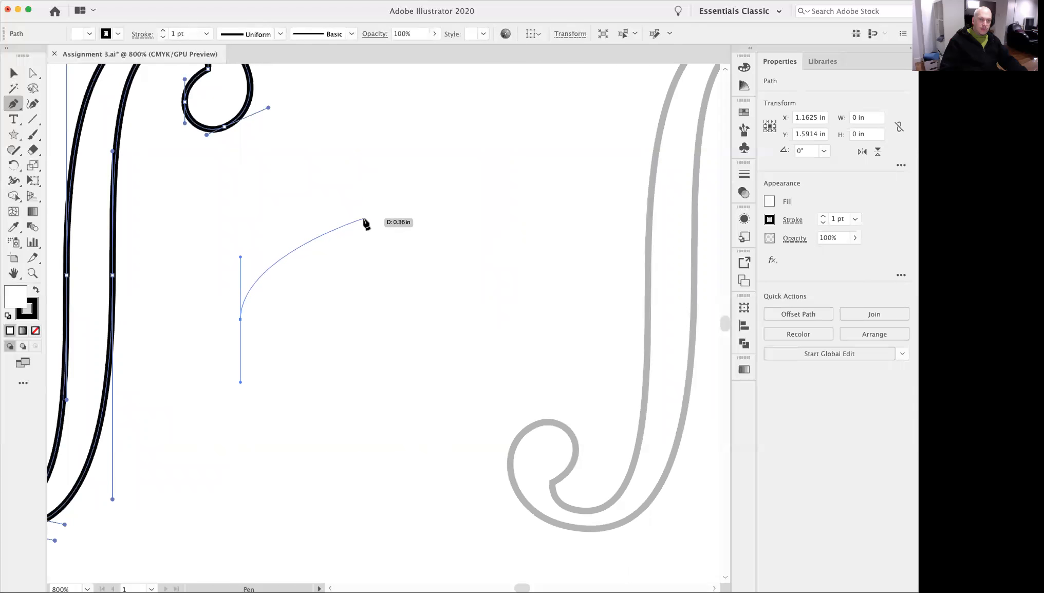
drag(368, 218, 400, 218)
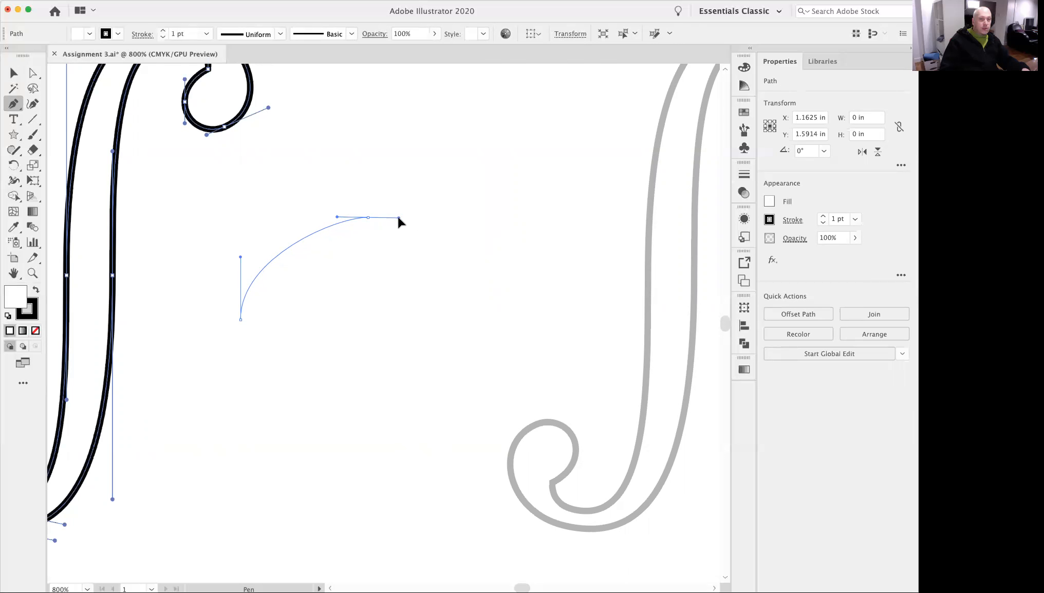
- Break the upper anchor's outgoing handle back into a corner and close a fin shape with a curved side and straight base
drag(399, 218, 400, 218)
drag(402, 222, 332, 246)
drag(328, 239, 416, 221)
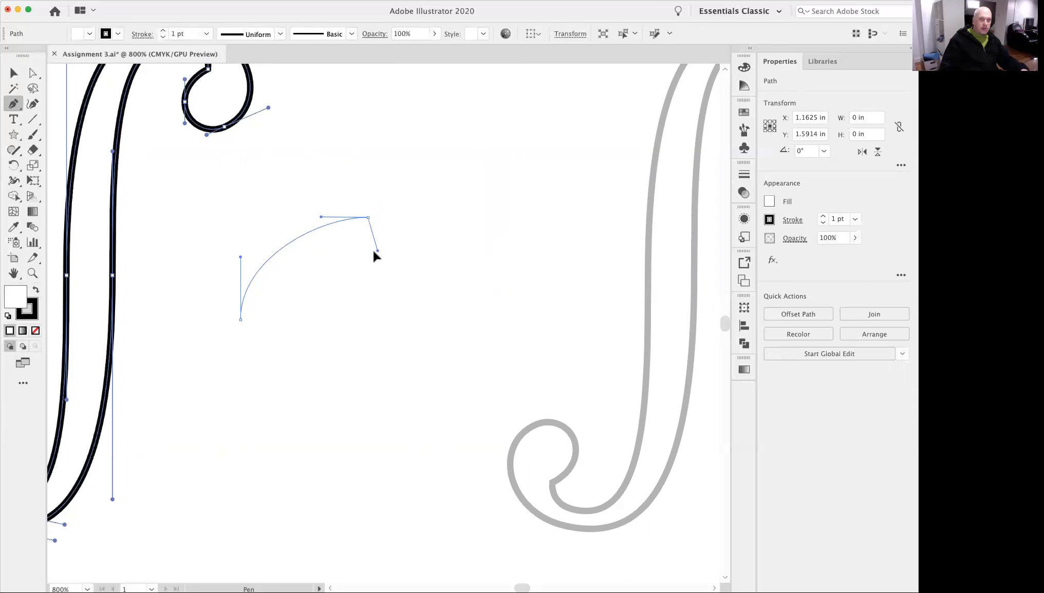
drag(331, 251, 325, 248)
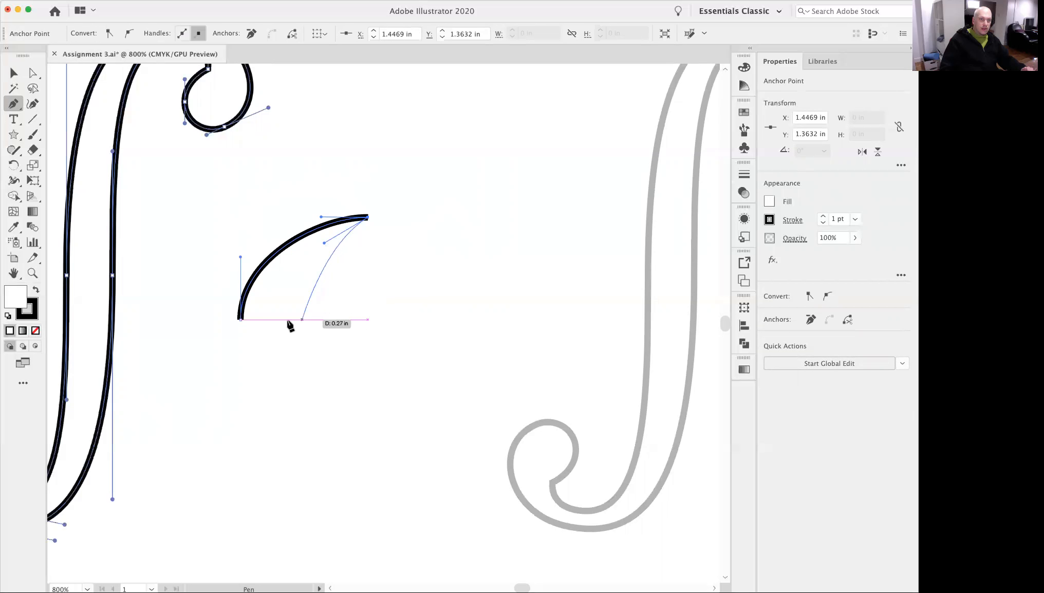
click(357, 319)
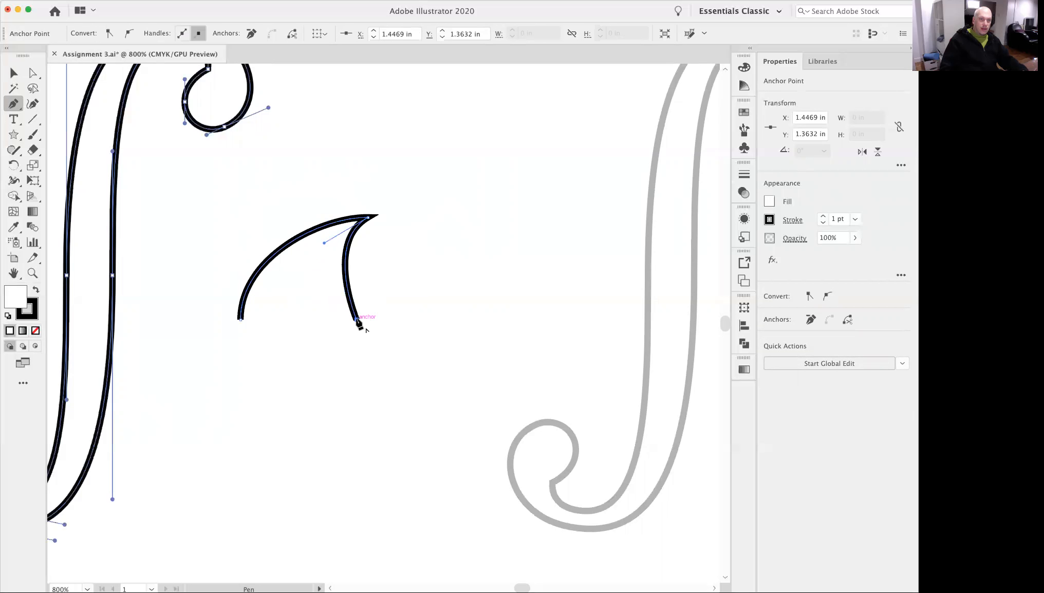
click(242, 320)
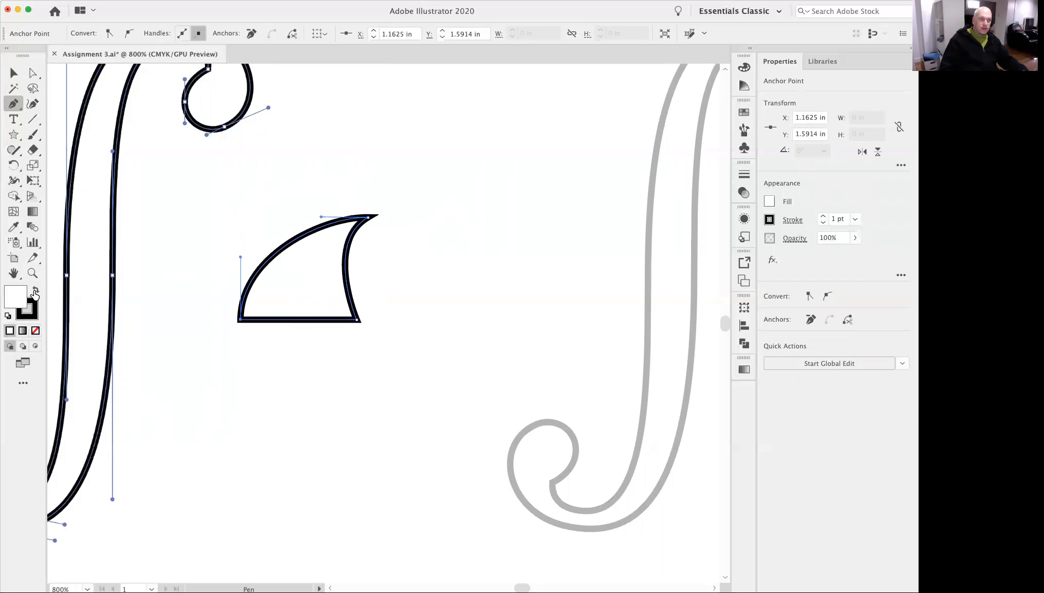
- Swap the fin shape's fill and stroke colors and delete the shape
click(34, 294)
click(14, 73)
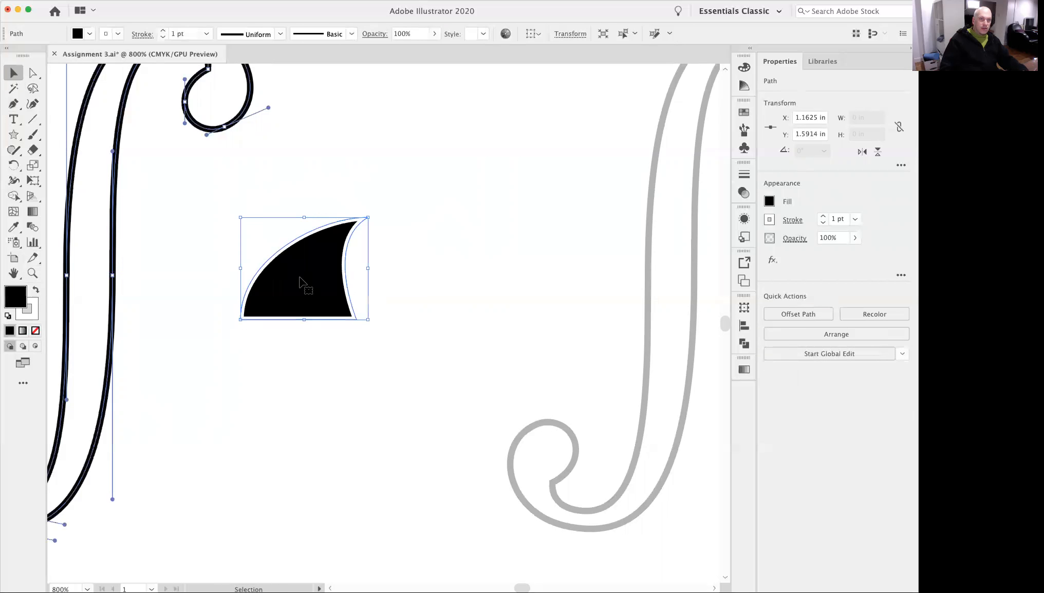
key(Delete)
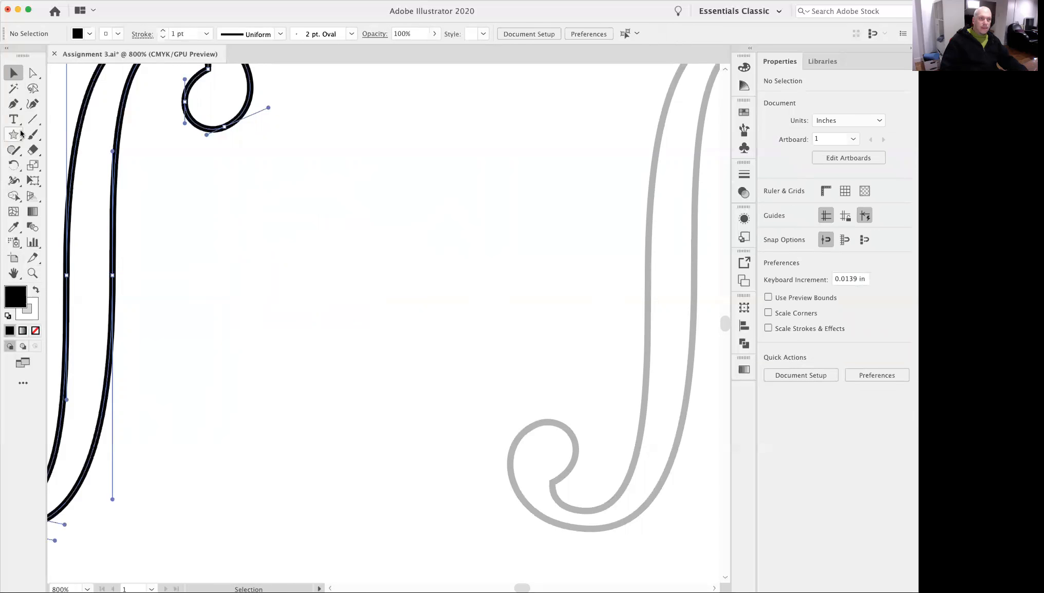
- Draw an arch between the scrolls with the Pen tool, using vertical end handles, and break its end anchor's outgoing handle upward into a corner
click(15, 107)
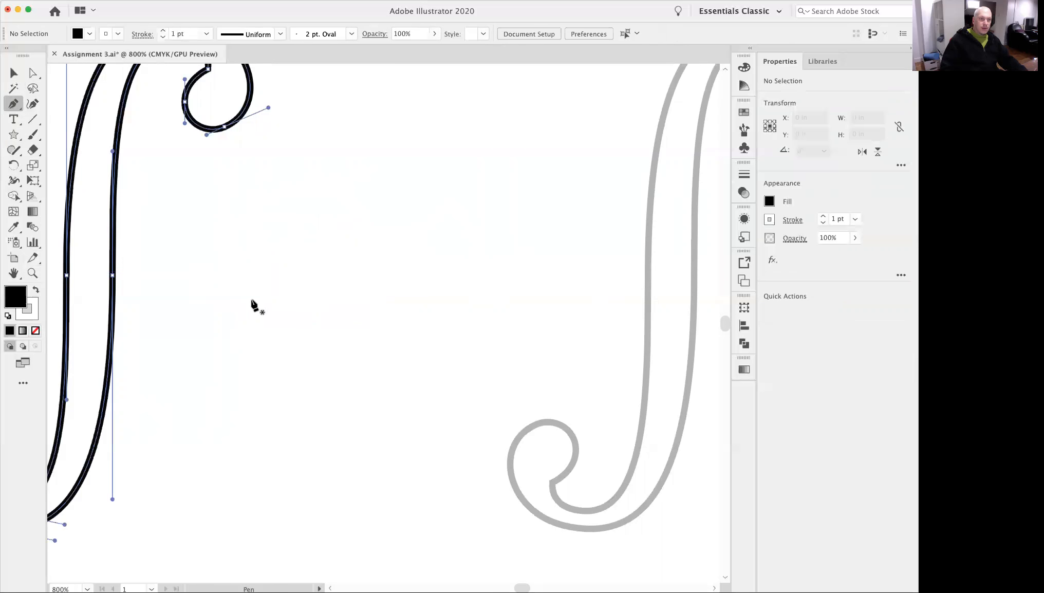
drag(252, 299, 258, 225)
key(super+z)
drag(263, 240, 263, 240)
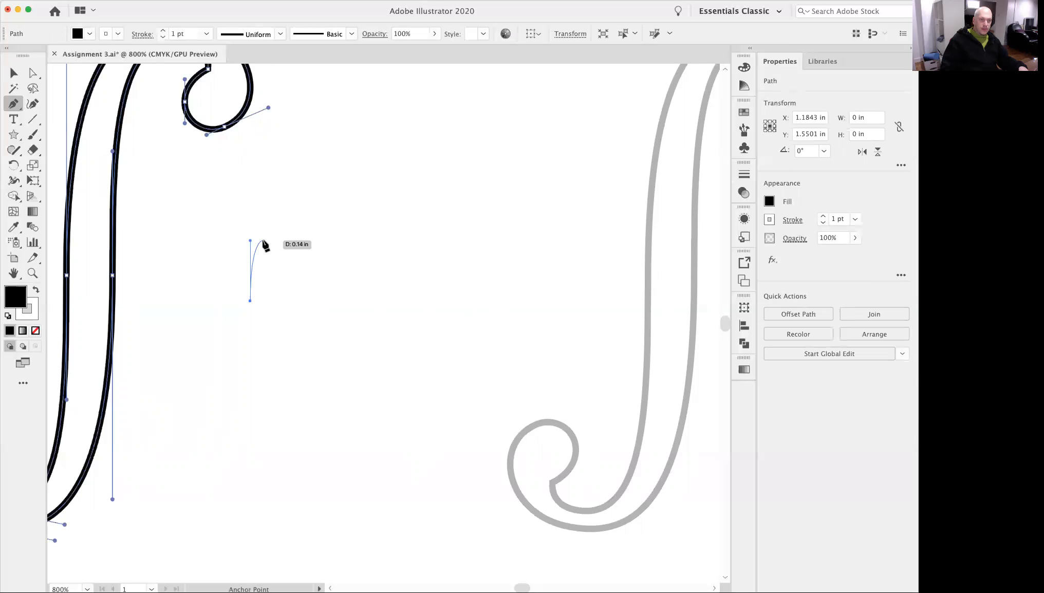
click(332, 303)
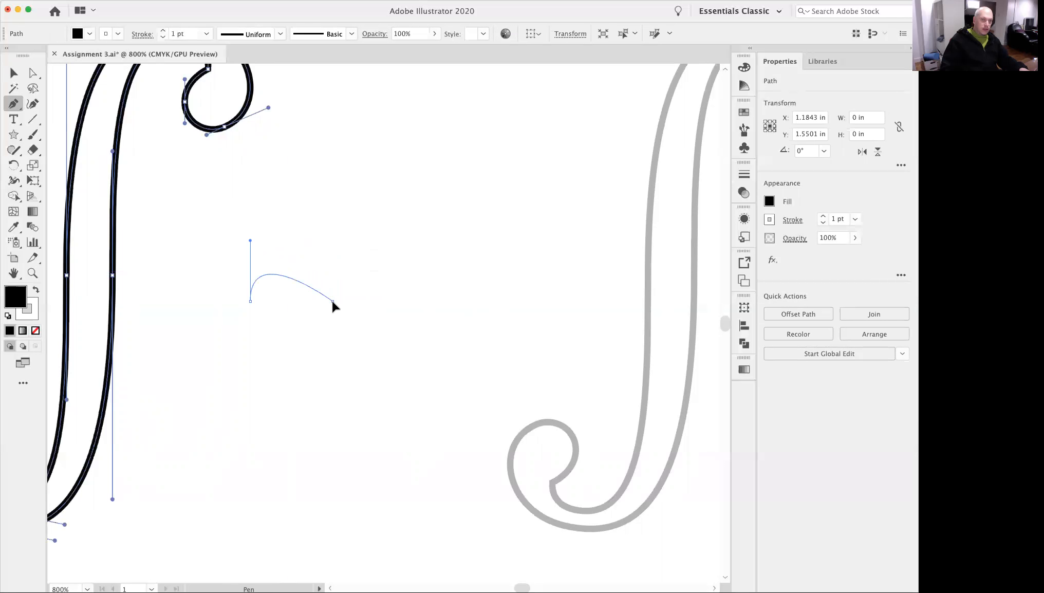
drag(333, 302, 322, 364)
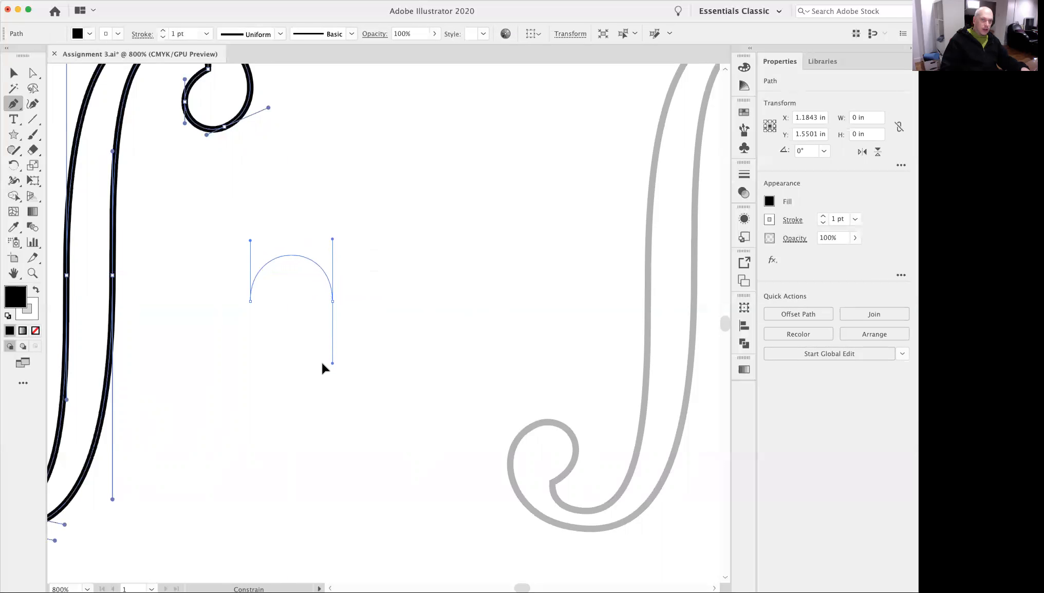
drag(322, 359, 388, 301)
drag(333, 238, 332, 239)
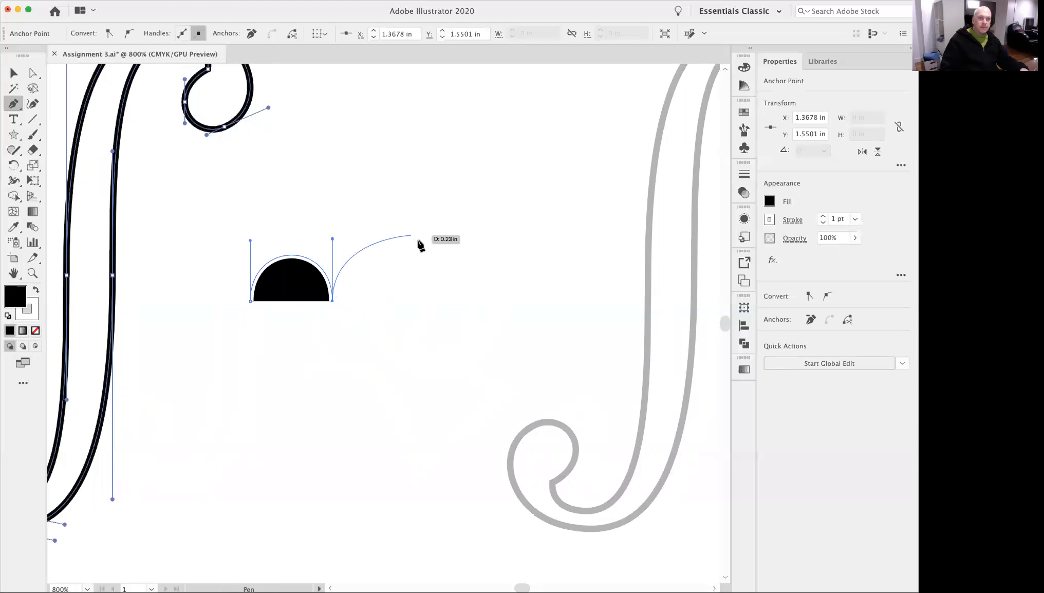
- Add a second arch of similar size beside the first and fold its final anchor's outgoing handle back upward
click(419, 300)
drag(420, 308, 420, 360)
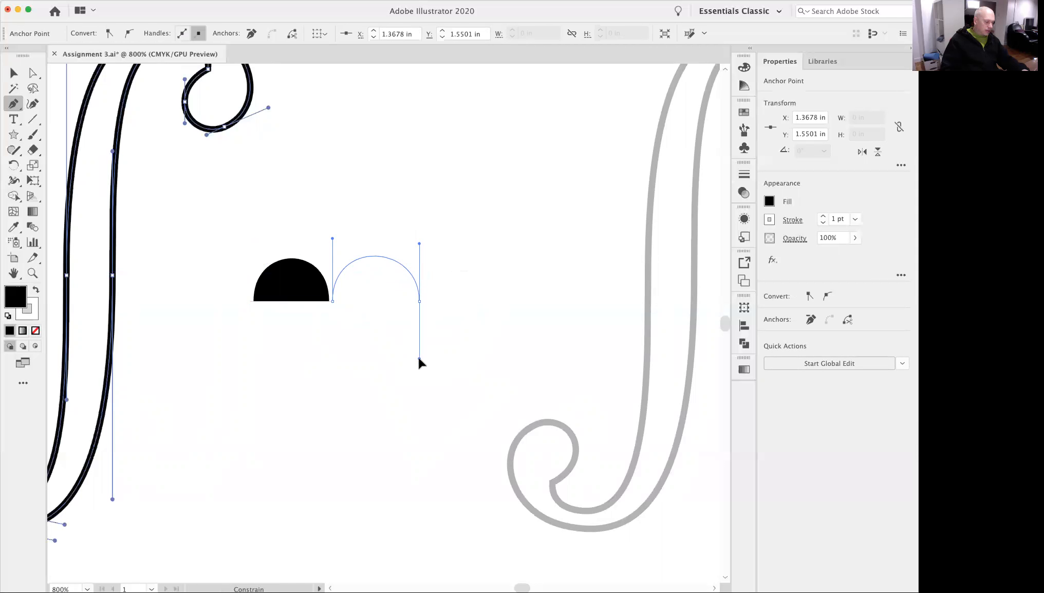
click(419, 301)
drag(429, 247, 419, 243)
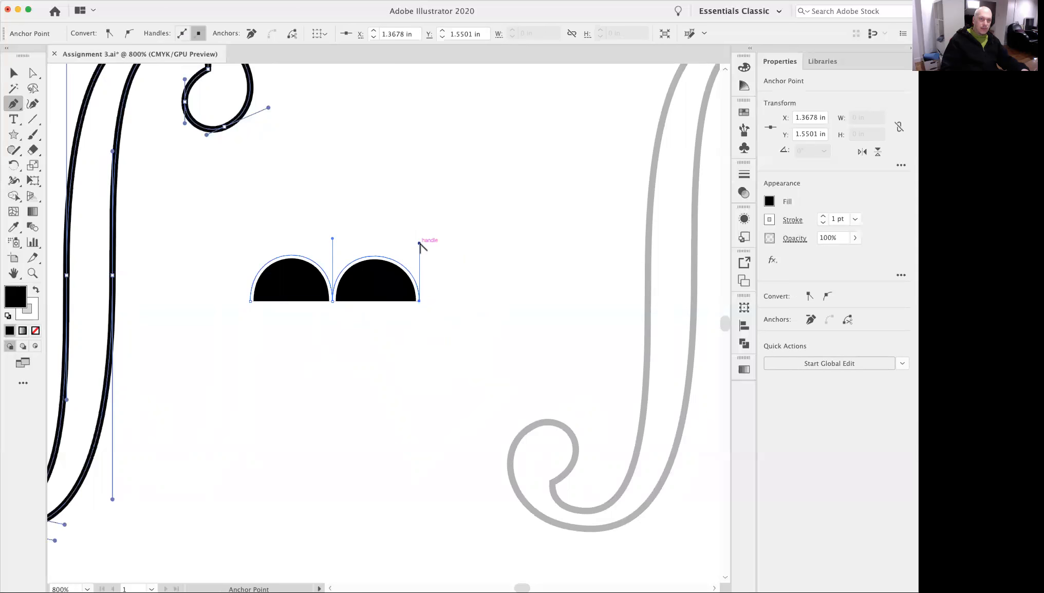
- Swap the double-arch path's fill and stroke colors, then delete the path
key(v)
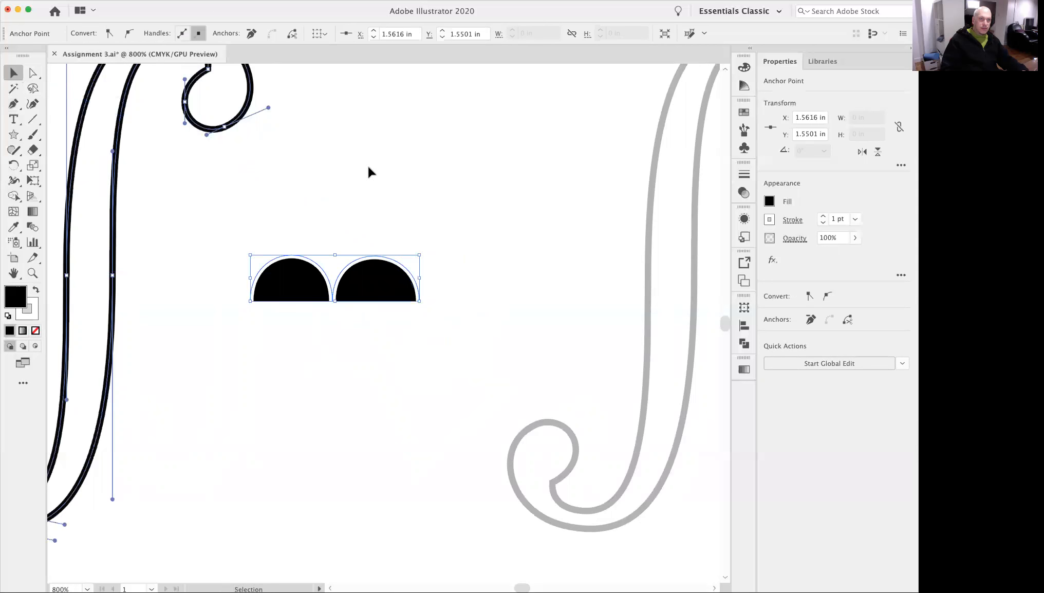
click(276, 234)
click(294, 283)
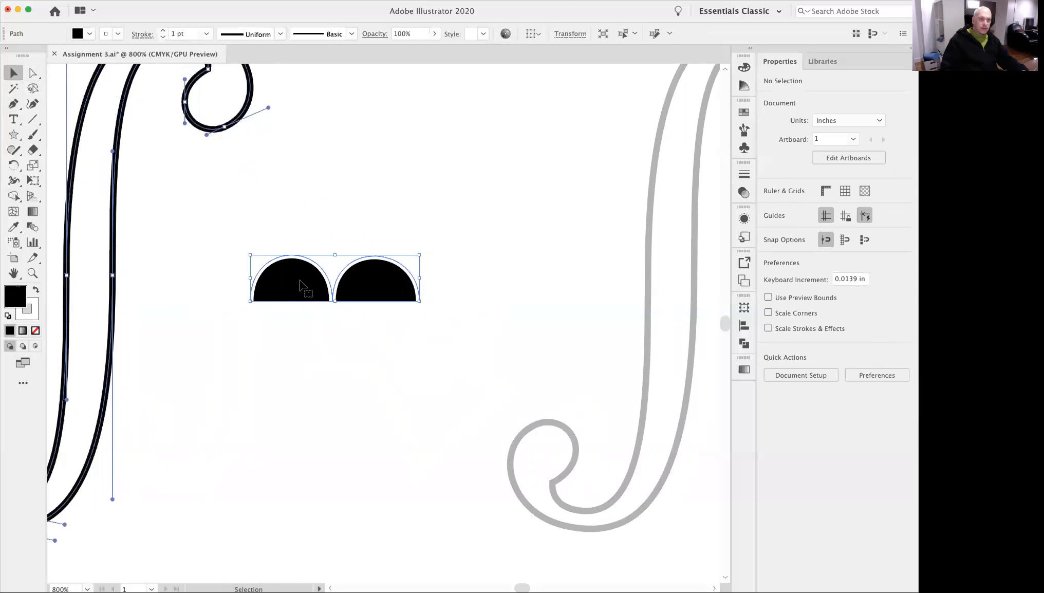
click(34, 292)
click(301, 365)
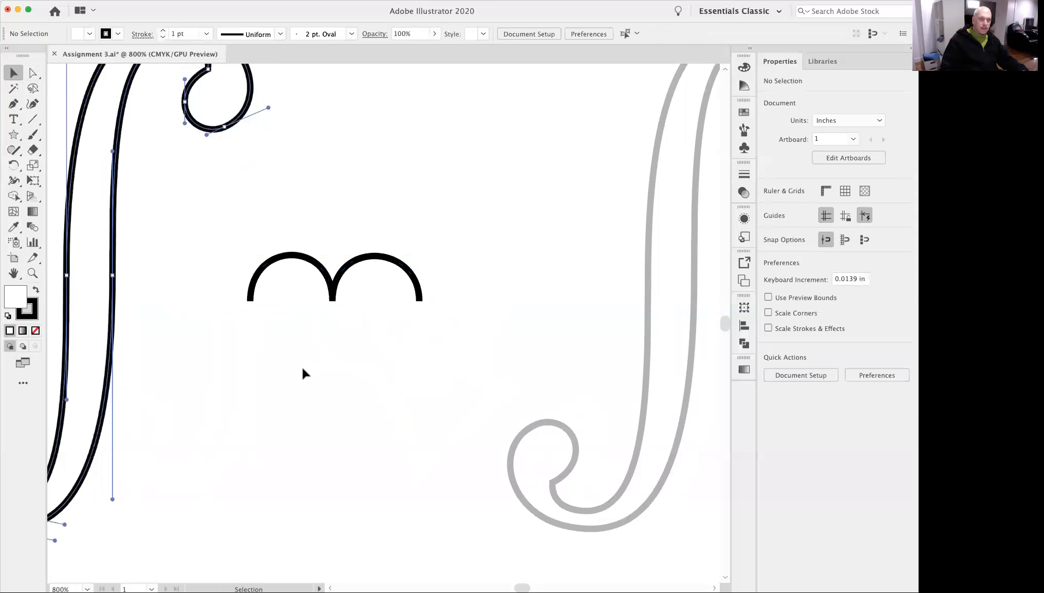
click(371, 255)
drag(389, 356, 502, 390)
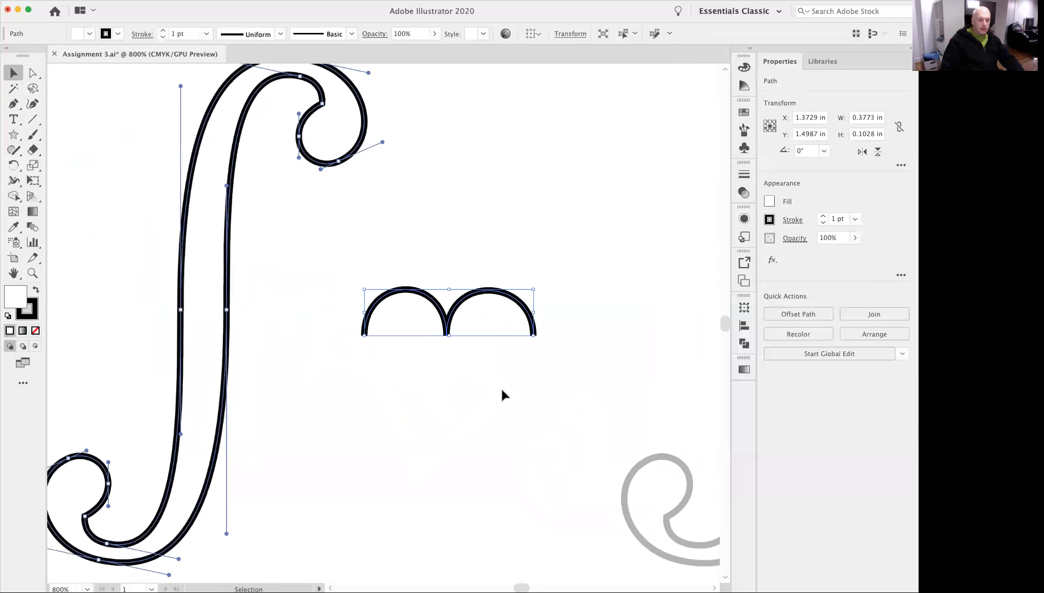
key(Delete)
- Set up the Pen tool with no fill and an orange stroke of 0.5 pt
drag(353, 276, 426, 307)
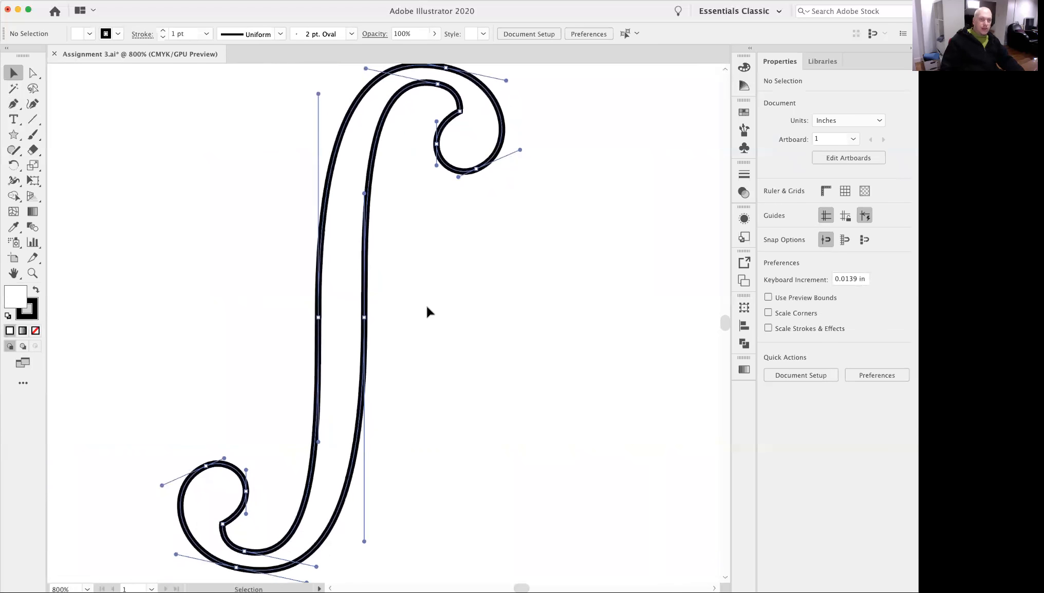
click(13, 104)
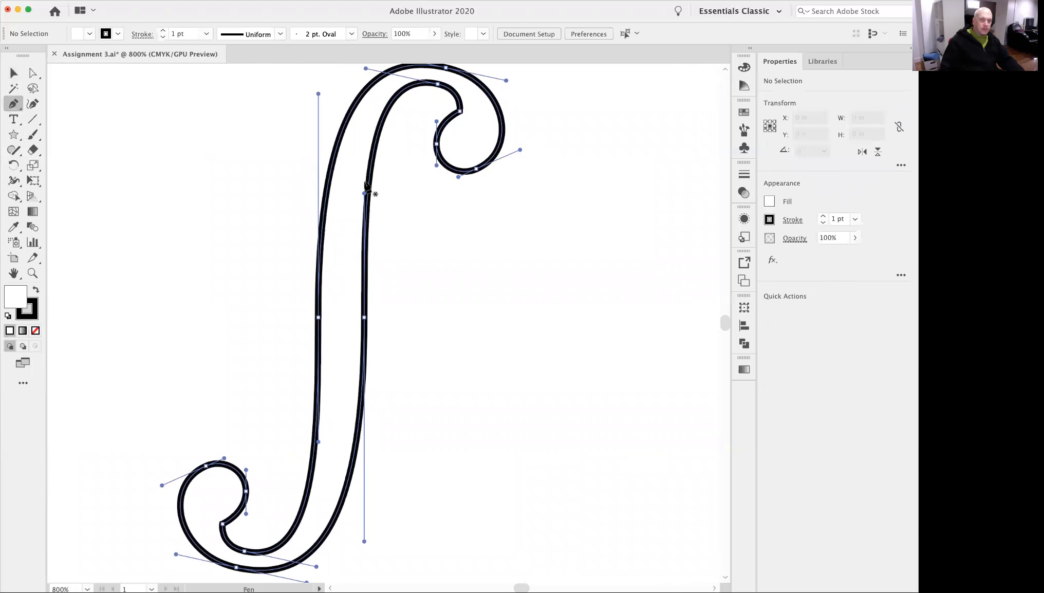
drag(480, 200, 365, 212)
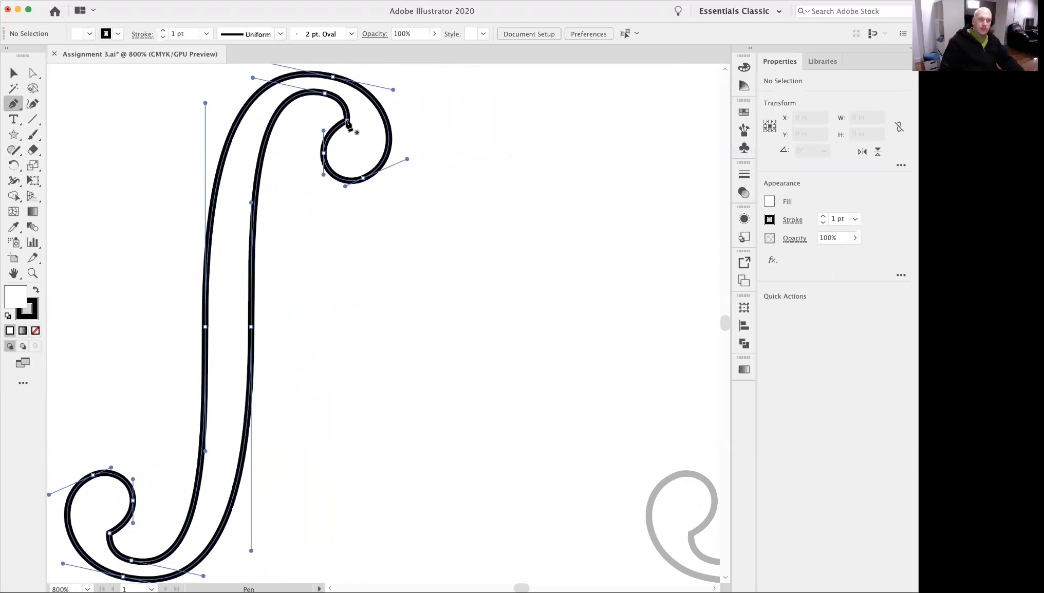
click(35, 331)
click(34, 318)
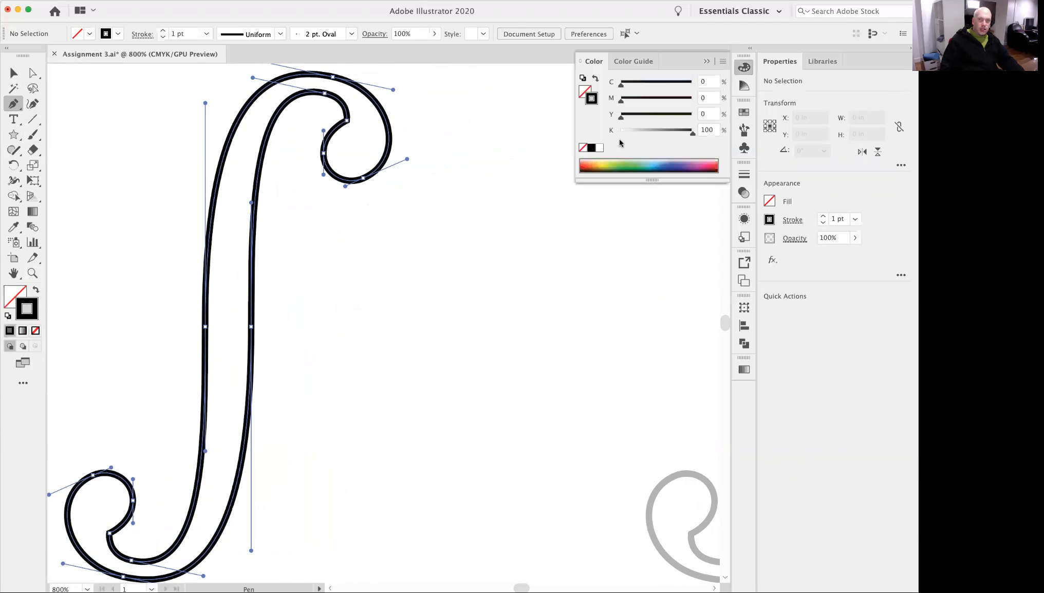
click(588, 164)
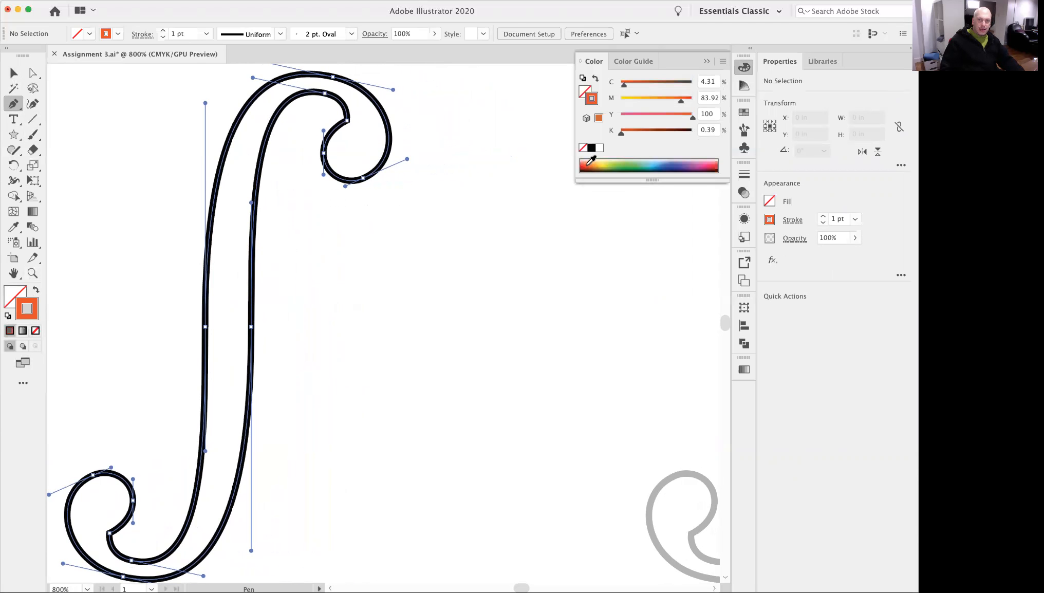
click(742, 176)
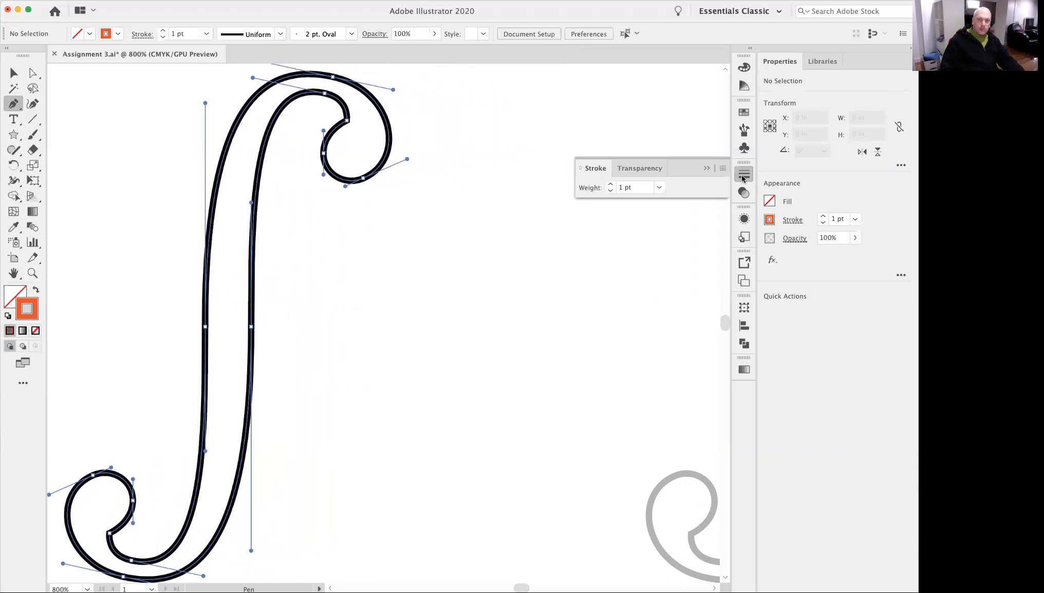
click(658, 187)
click(680, 215)
- Trace the black scroll's upper curl from its inner corner around to its top, placing smooth anchors and handles on the template's anchor points
drag(344, 141, 373, 225)
super+click(358, 225)
drag(382, 292, 400, 202)
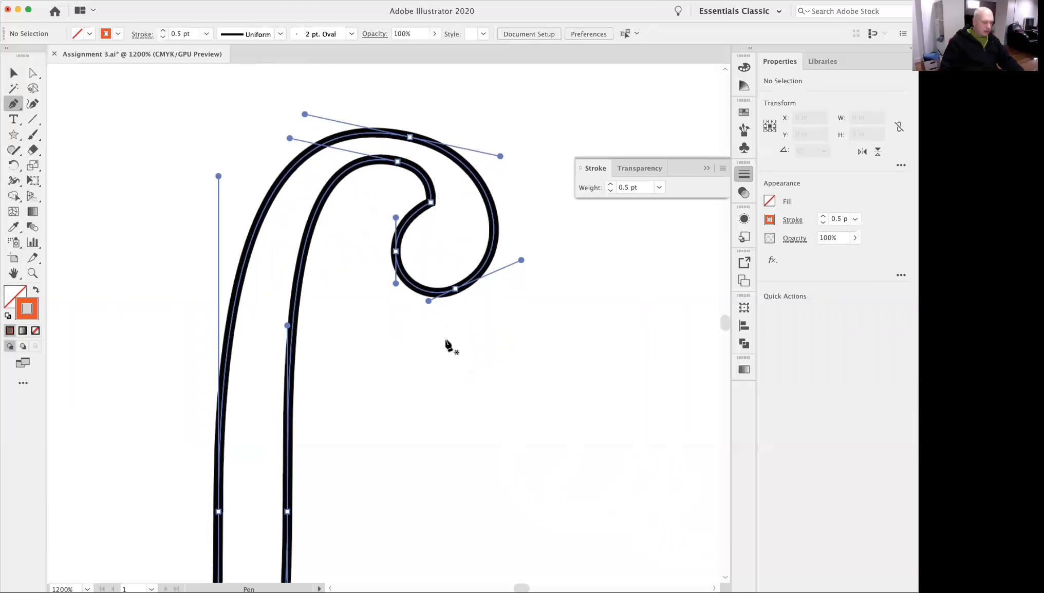
drag(446, 341, 380, 320)
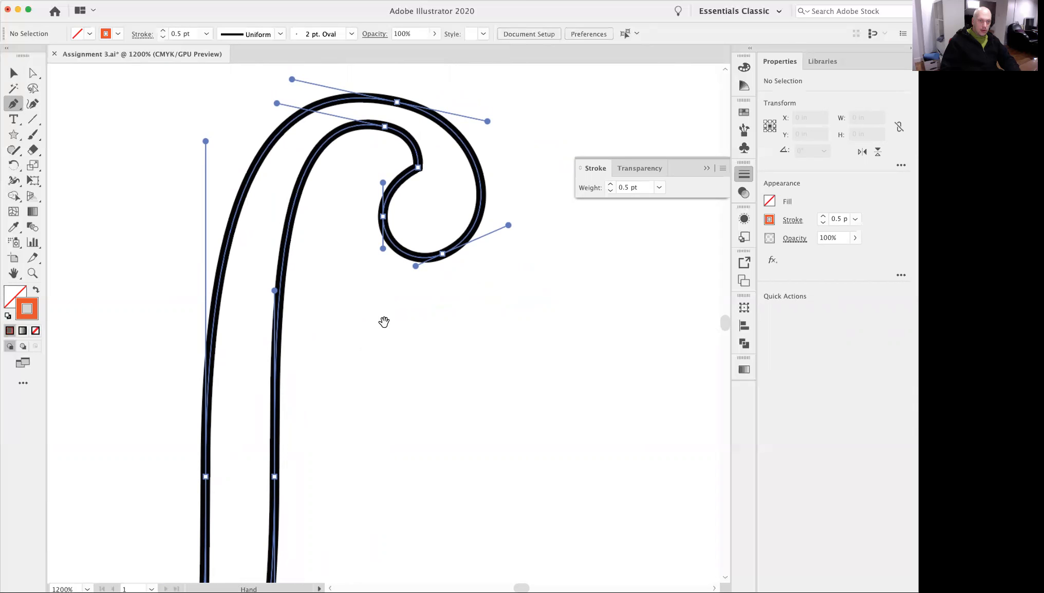
drag(421, 282, 322, 431)
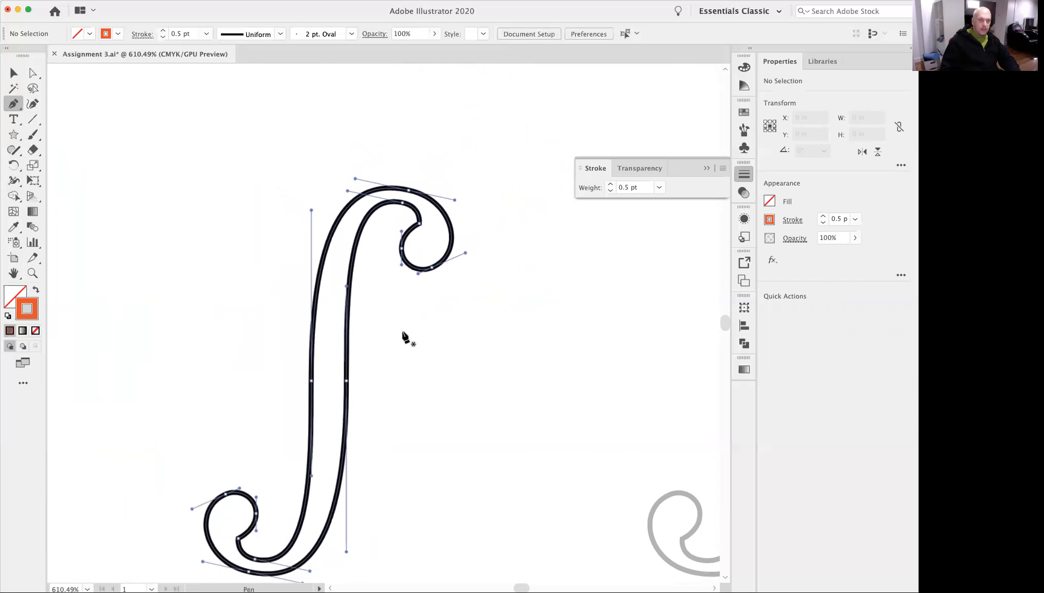
key(space)
drag(418, 279, 443, 297)
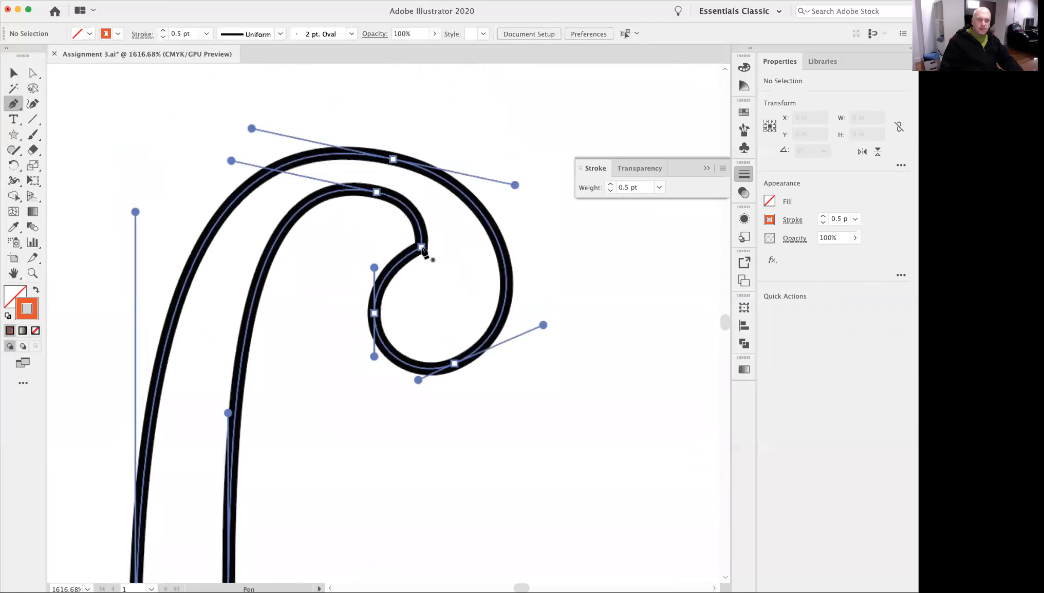
drag(421, 248, 376, 317)
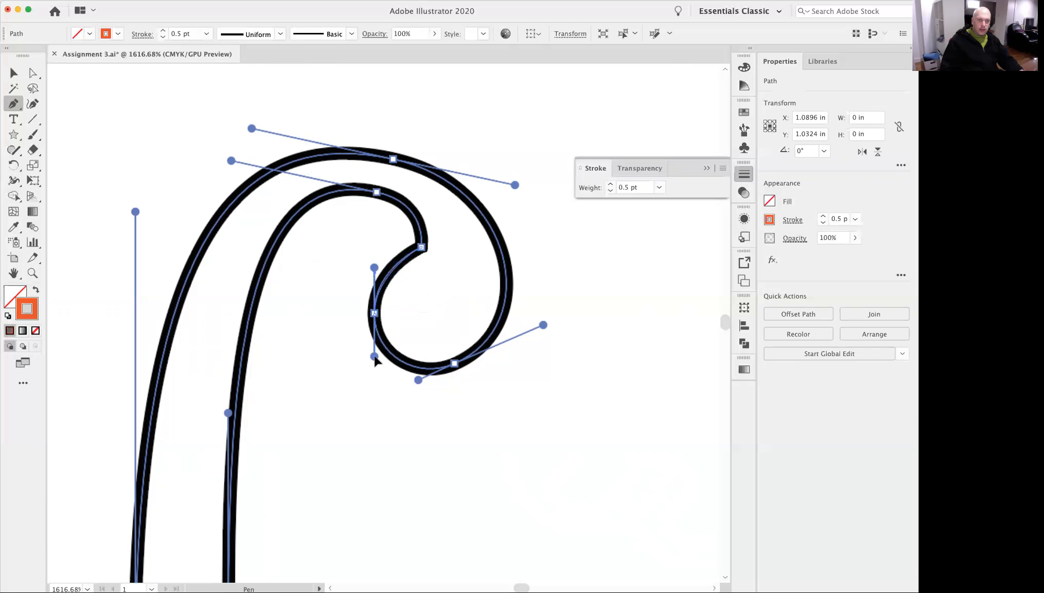
drag(375, 357, 375, 358)
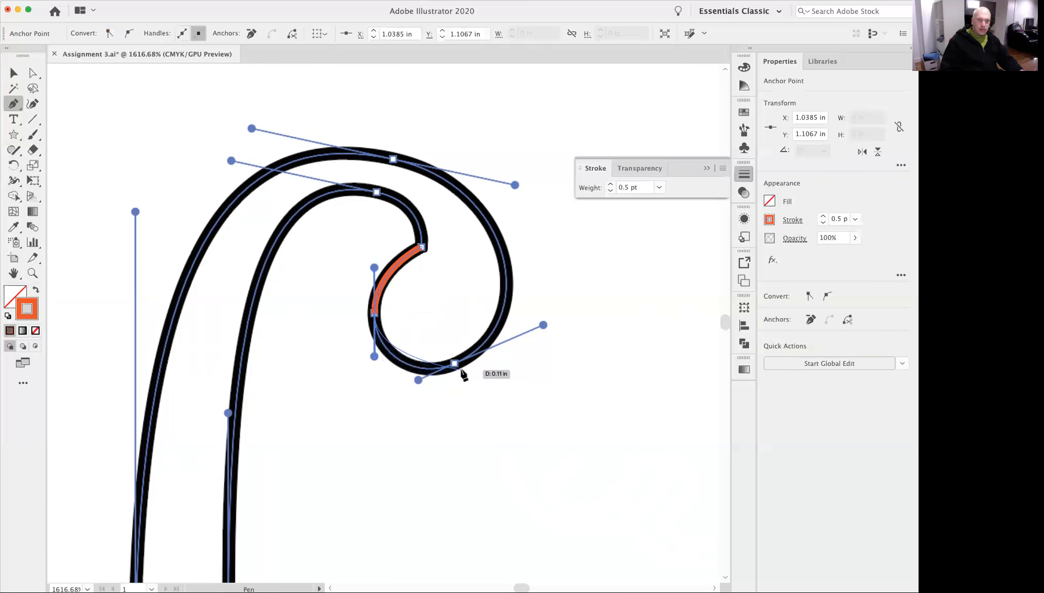
drag(454, 364, 491, 349)
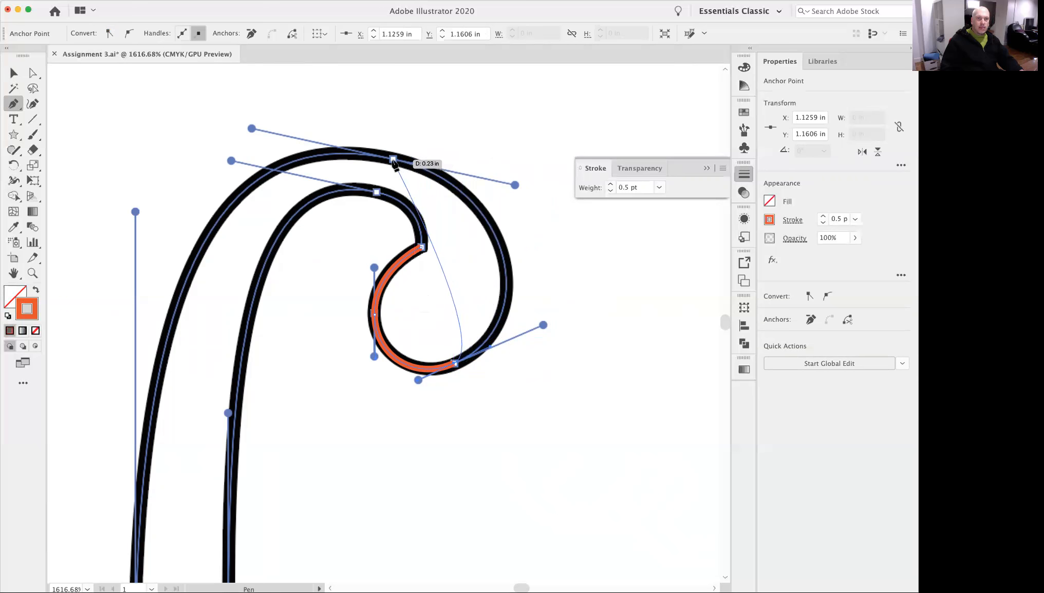
drag(393, 161, 251, 130)
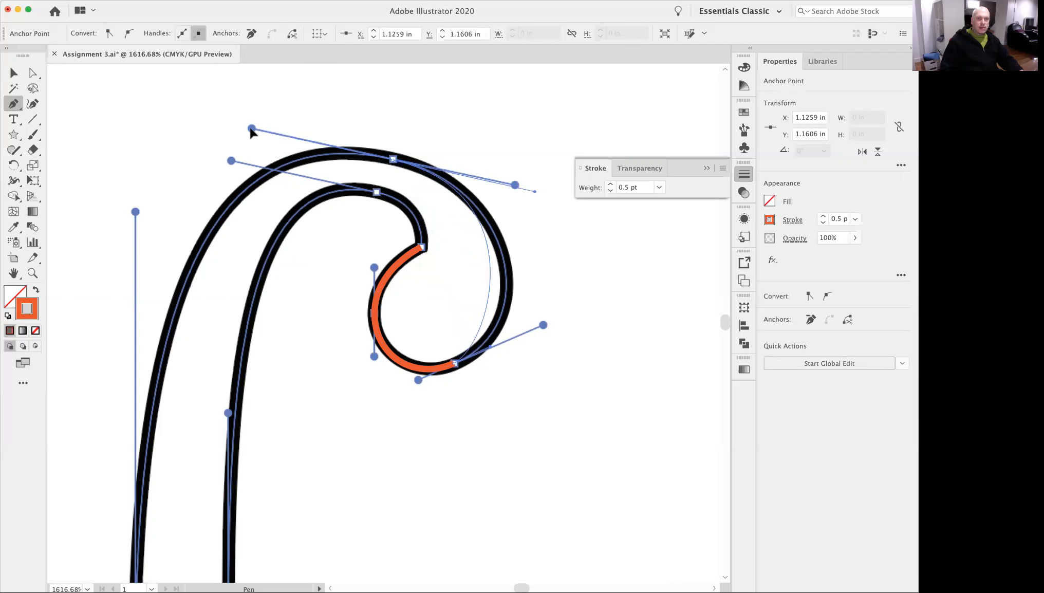
drag(252, 132, 252, 129)
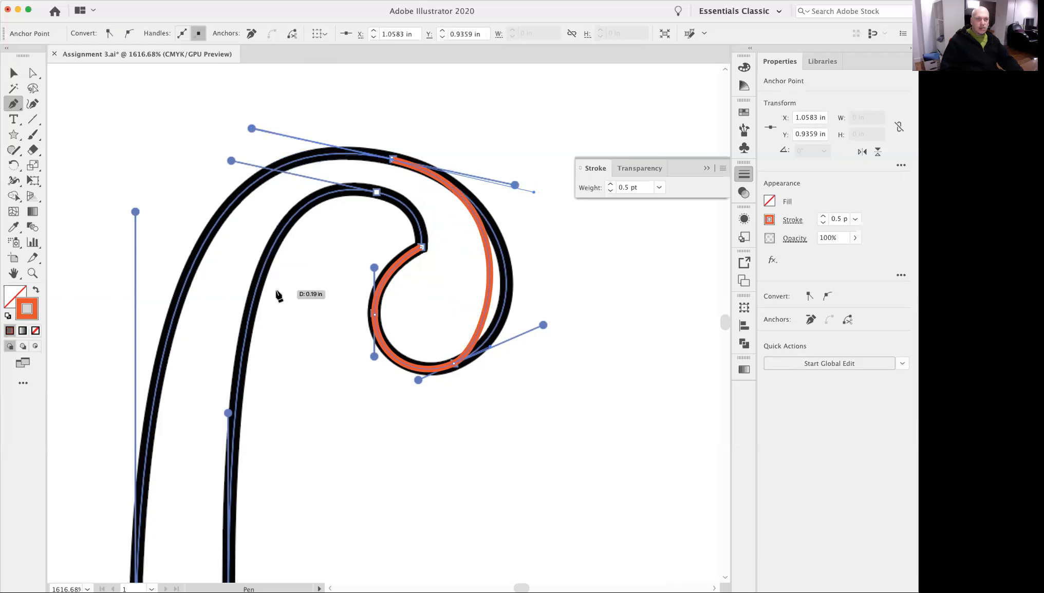
- Extend the orange path to the anchor midway down the stem's left edge, pulling a vertical handle downward along the stem
scroll(282, 288, down, 4)
drag(285, 416, 315, 370)
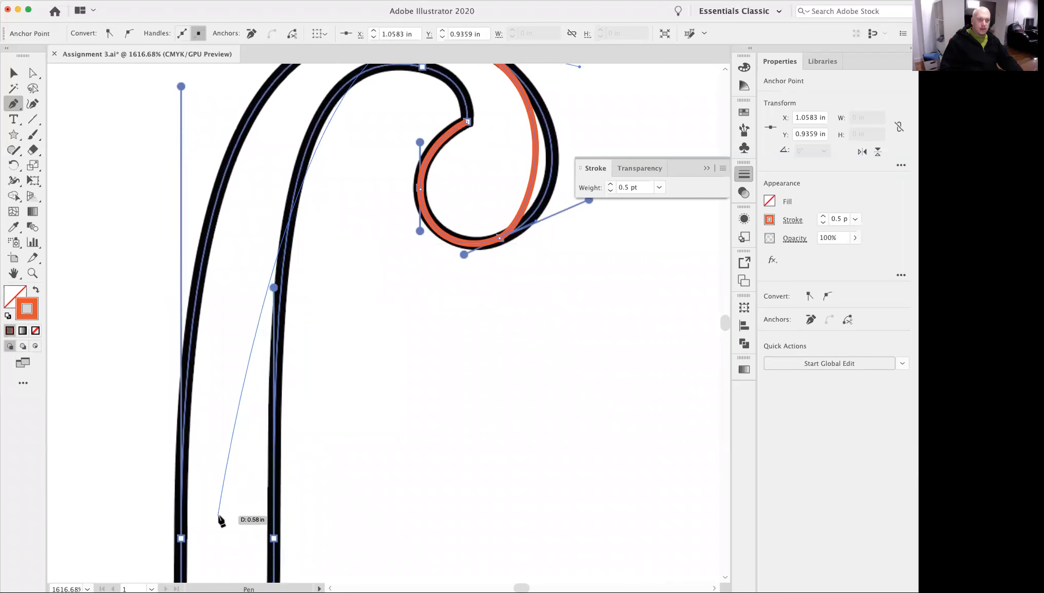
alt+super+click(256, 410)
alt+super+click(373, 391)
drag(398, 348, 342, 396)
alt+super+click(359, 361)
drag(368, 341, 264, 472)
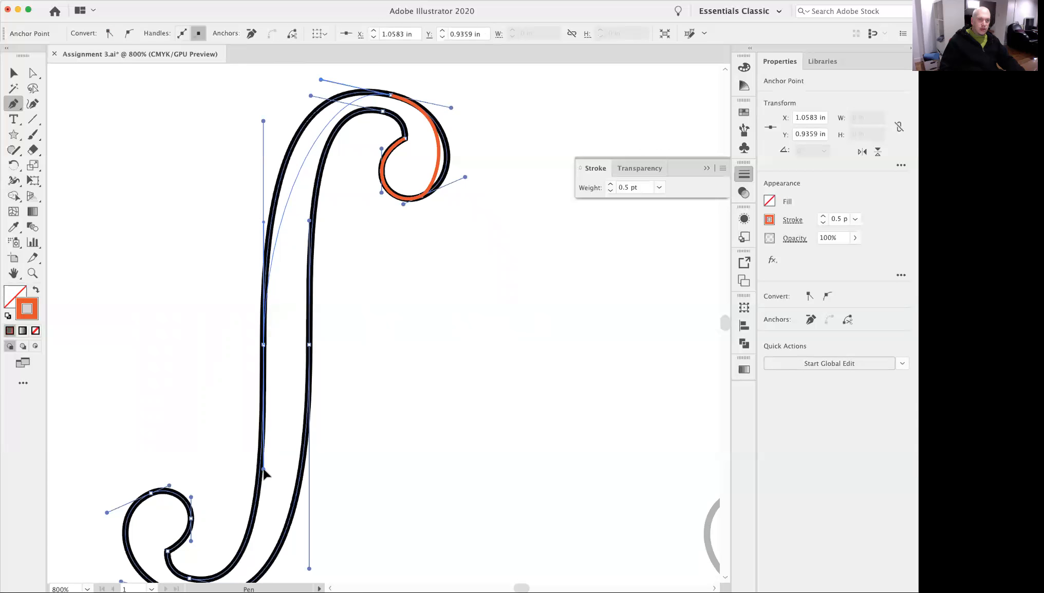
drag(263, 468, 263, 469)
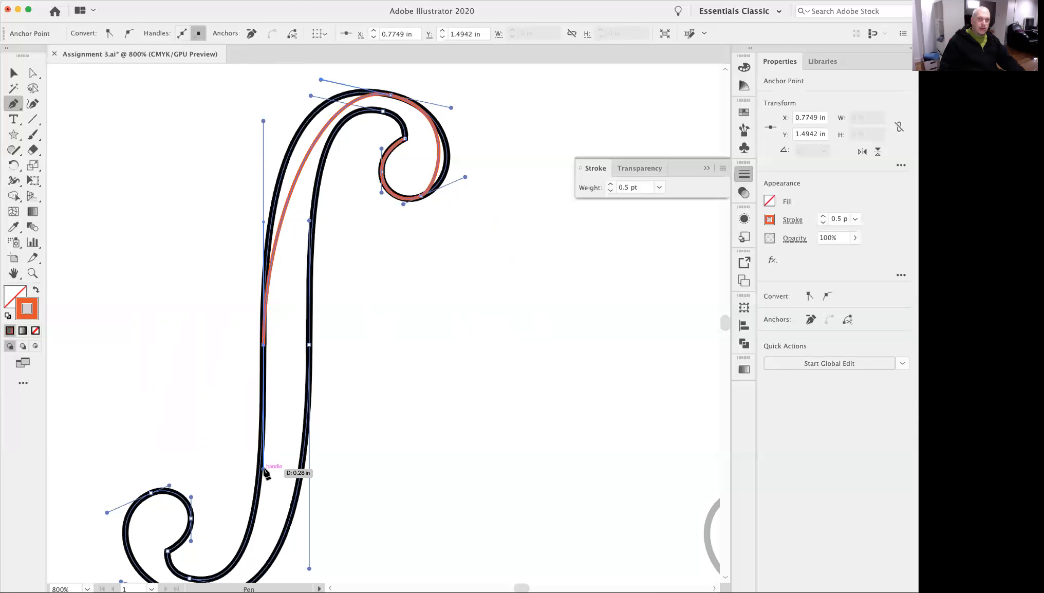
- Continue the path with a smooth anchor at the stem's lower bend, a corner at the lower curl's inner point and a smooth anchor on the curl's right side
scroll(310, 465, down, 5)
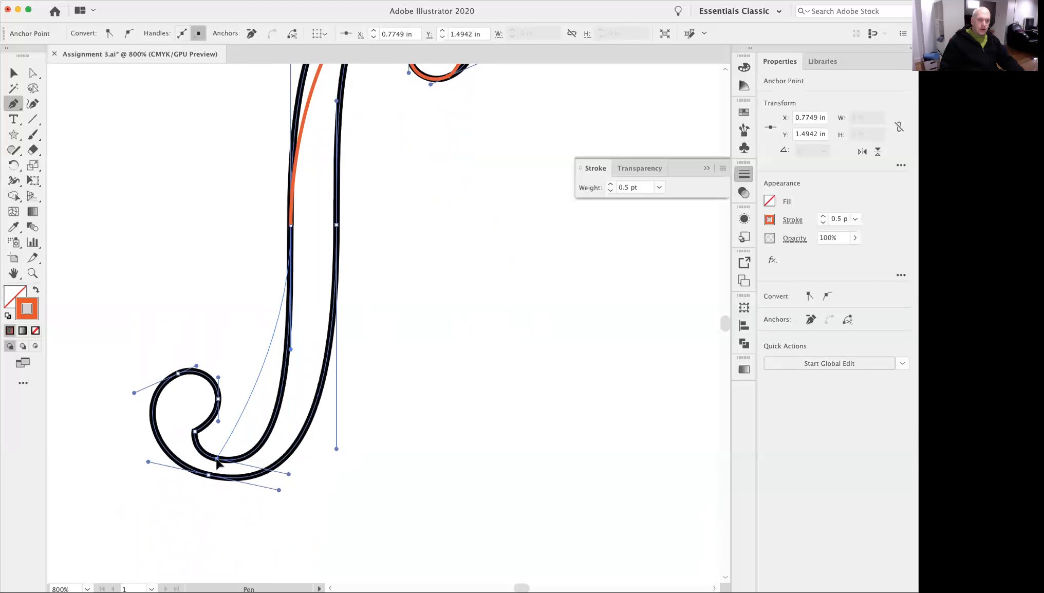
drag(216, 459, 144, 443)
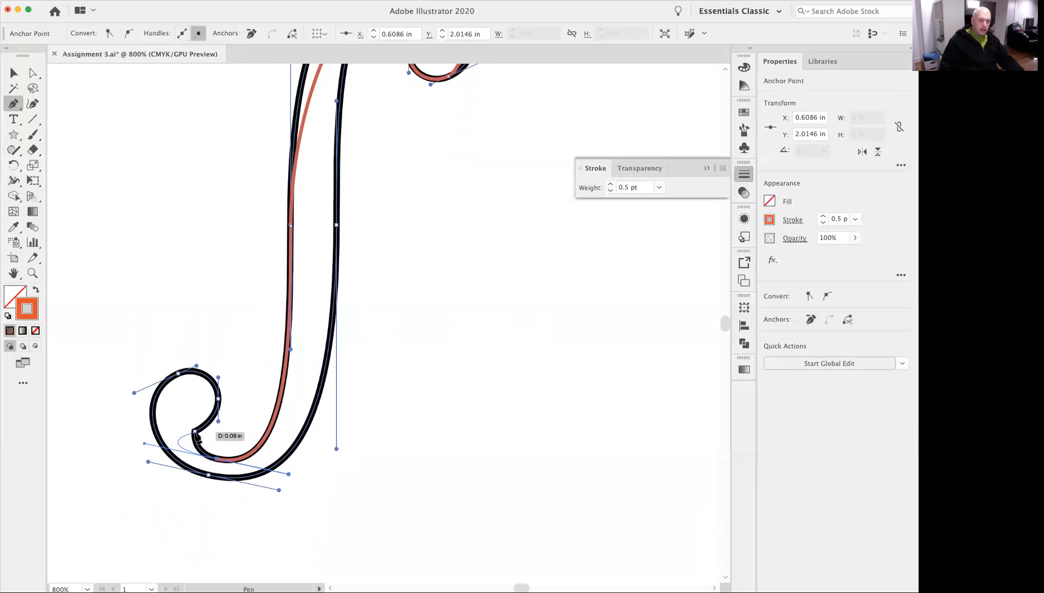
click(194, 433)
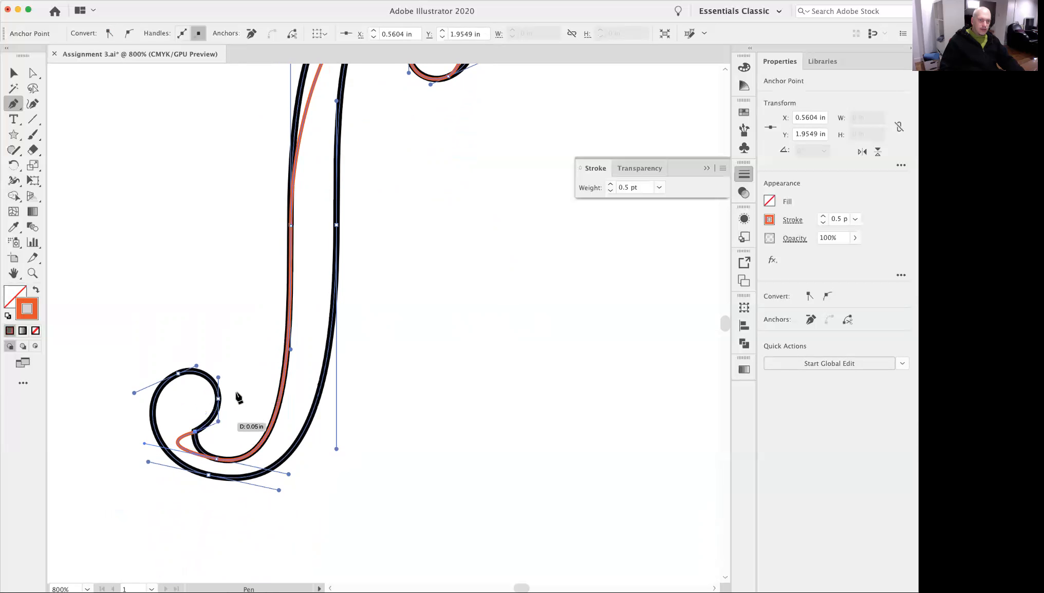
drag(218, 399, 217, 377)
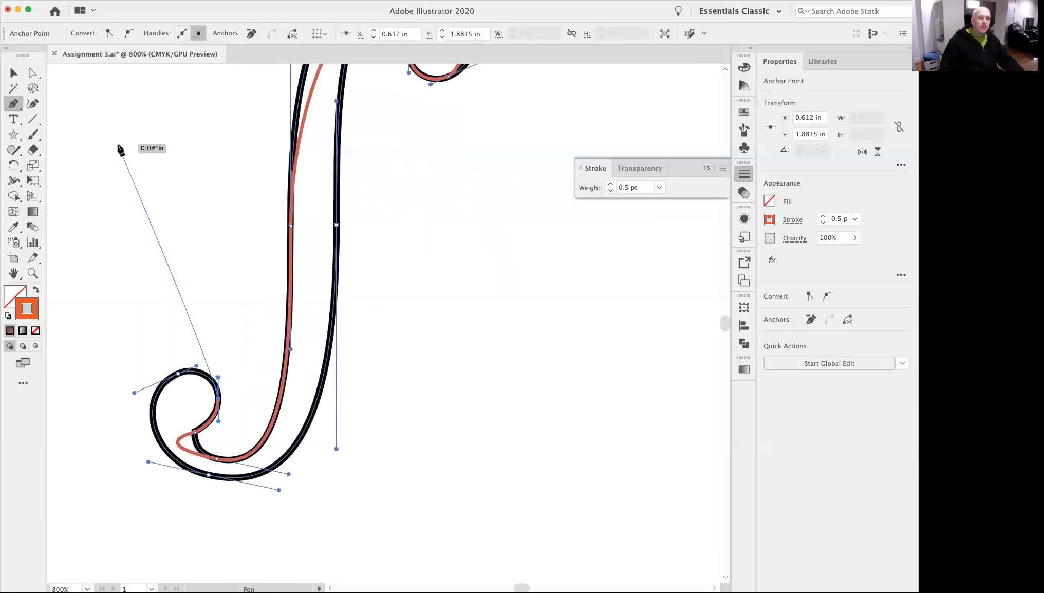
- Stop drawing and select the orange path's anchor at the bottom of the upper curl with Direct Selection to compare its handles with the template
key(a)
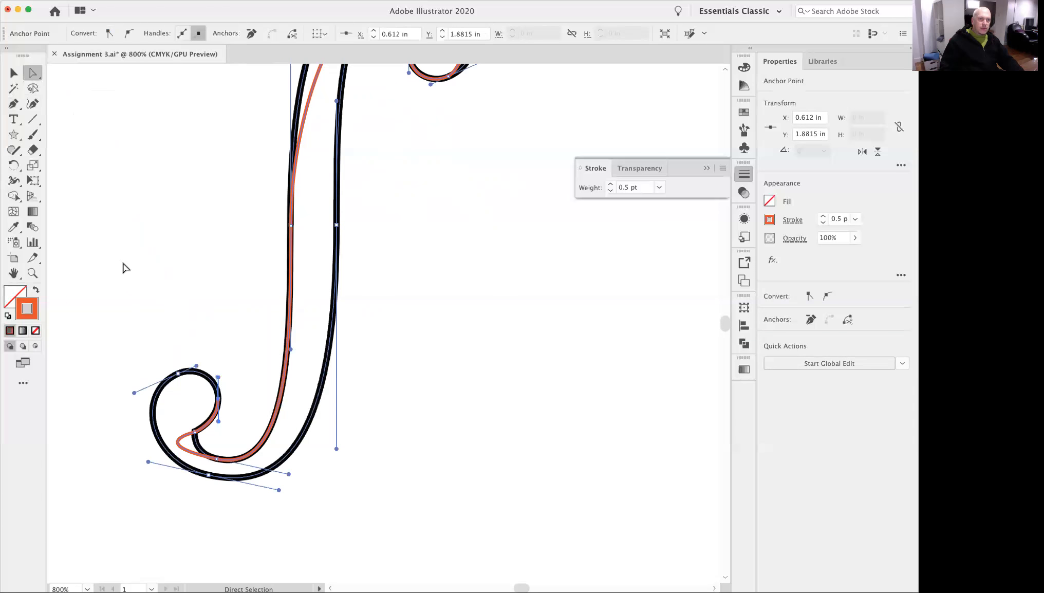
click(417, 394)
drag(398, 232, 336, 461)
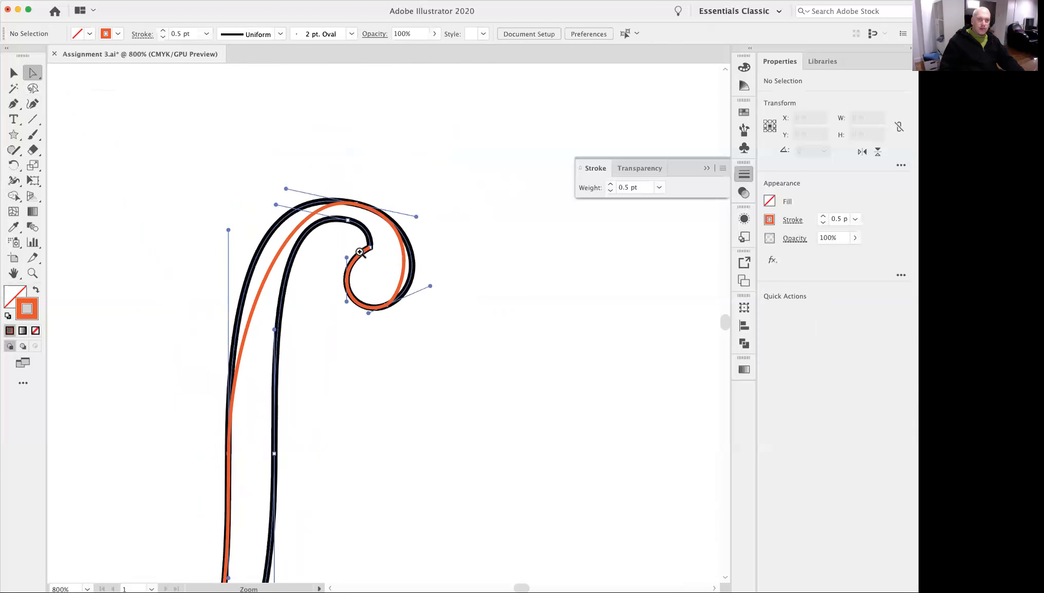
scroll(406, 280, up, 6)
scroll(475, 342, up, 2)
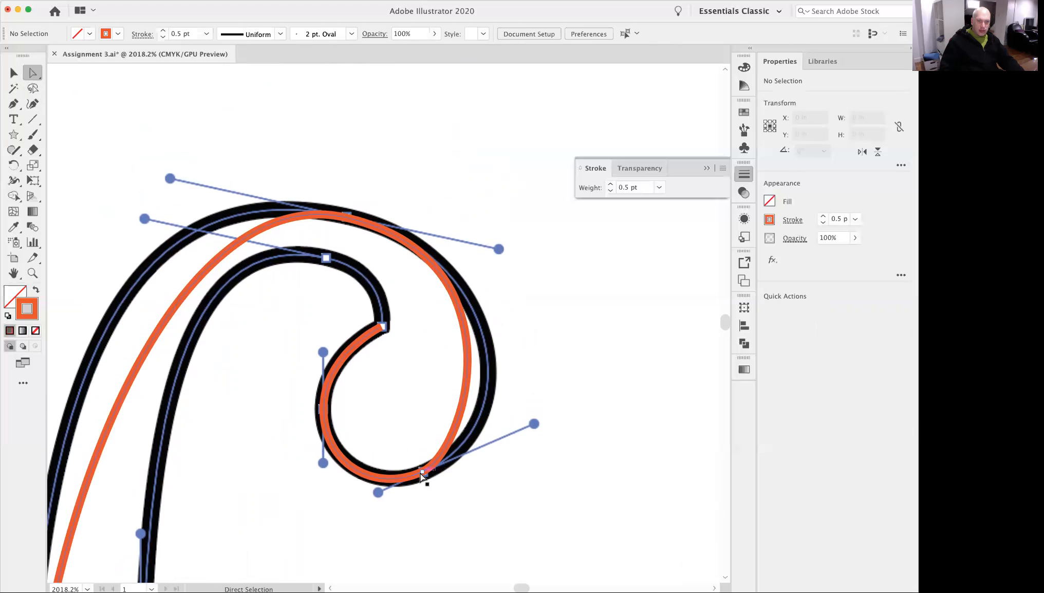
click(434, 465)
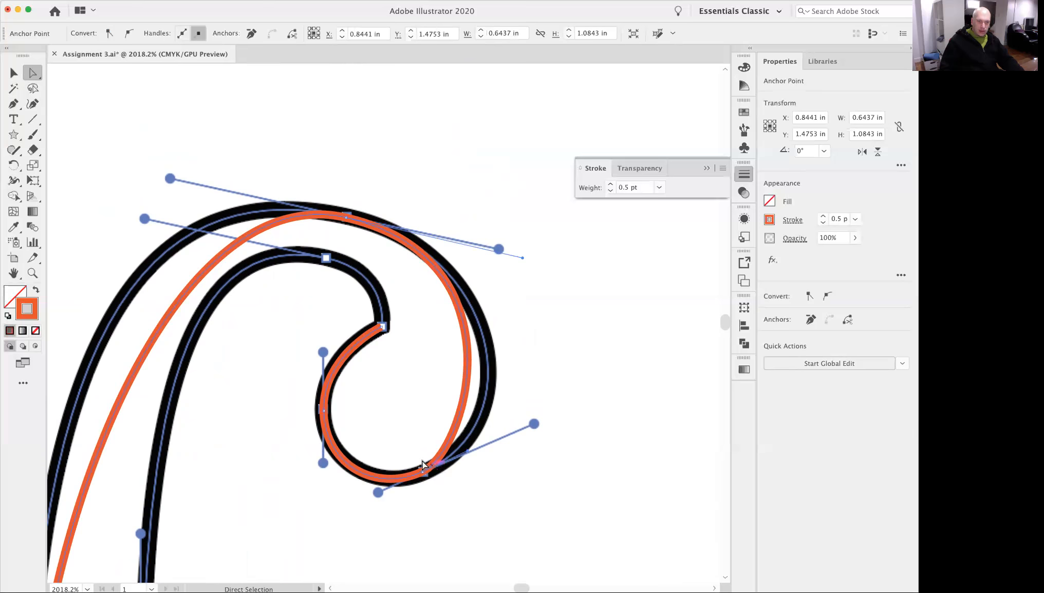
key(super+space)
drag(419, 461, 452, 494)
click(428, 485)
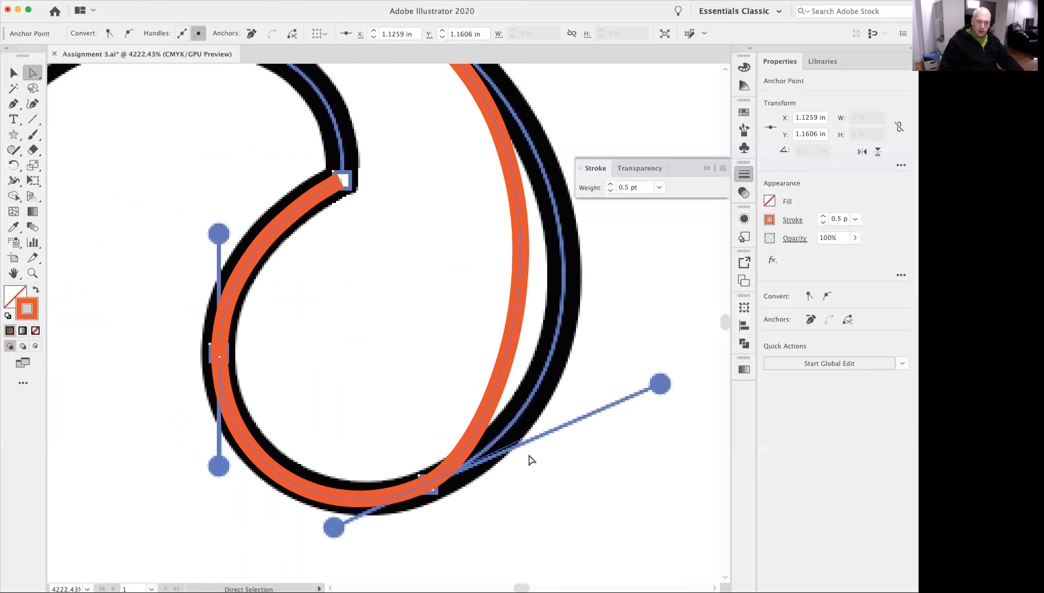
key(space)
drag(575, 443, 440, 373)
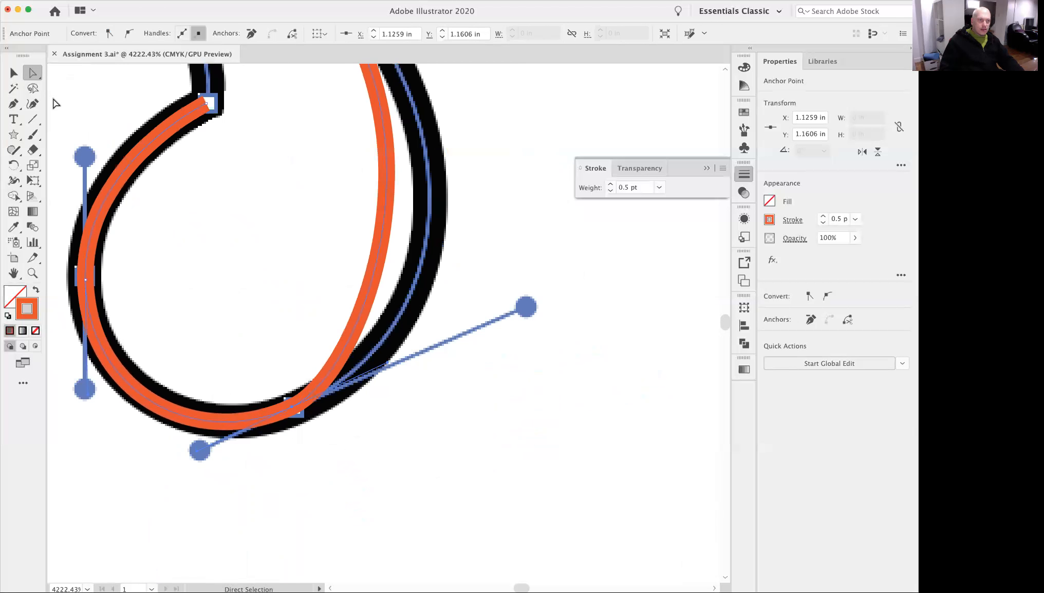
- Deselect the path and show the document's layer list in place of the Stroke settings
click(14, 75)
click(538, 413)
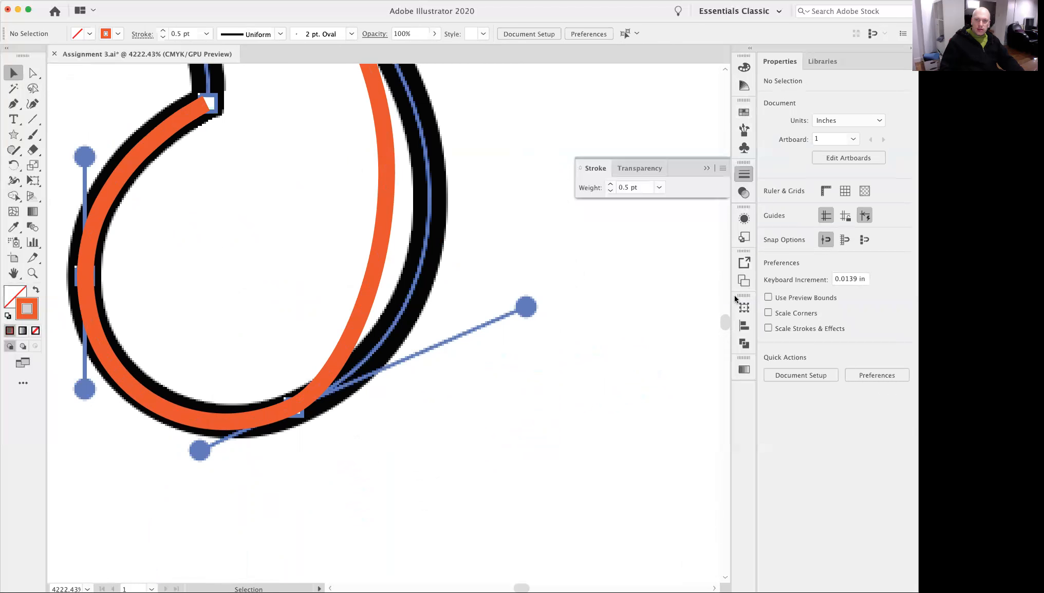
click(705, 170)
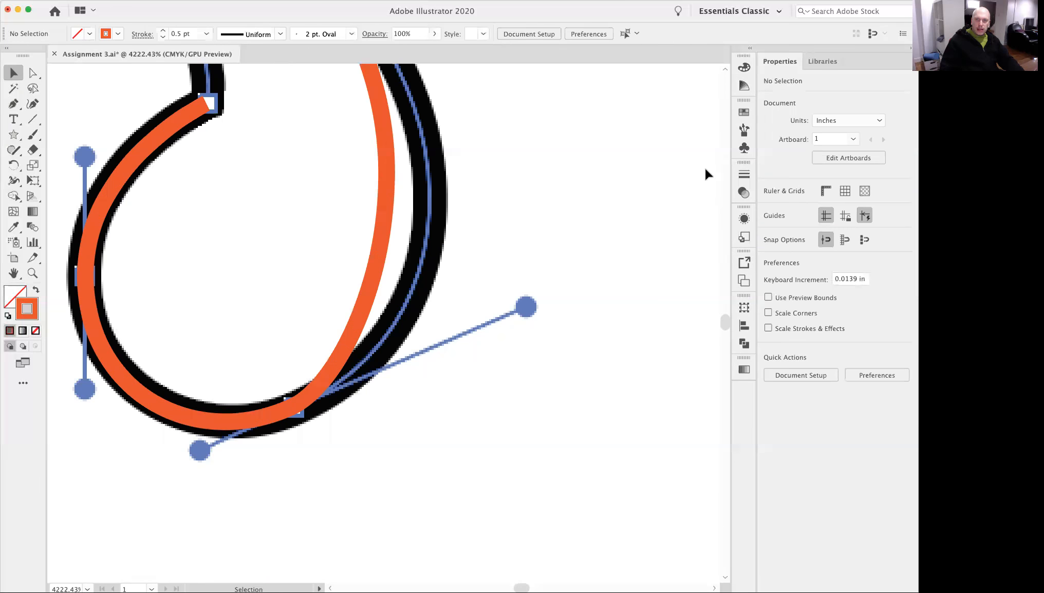
click(268, 5)
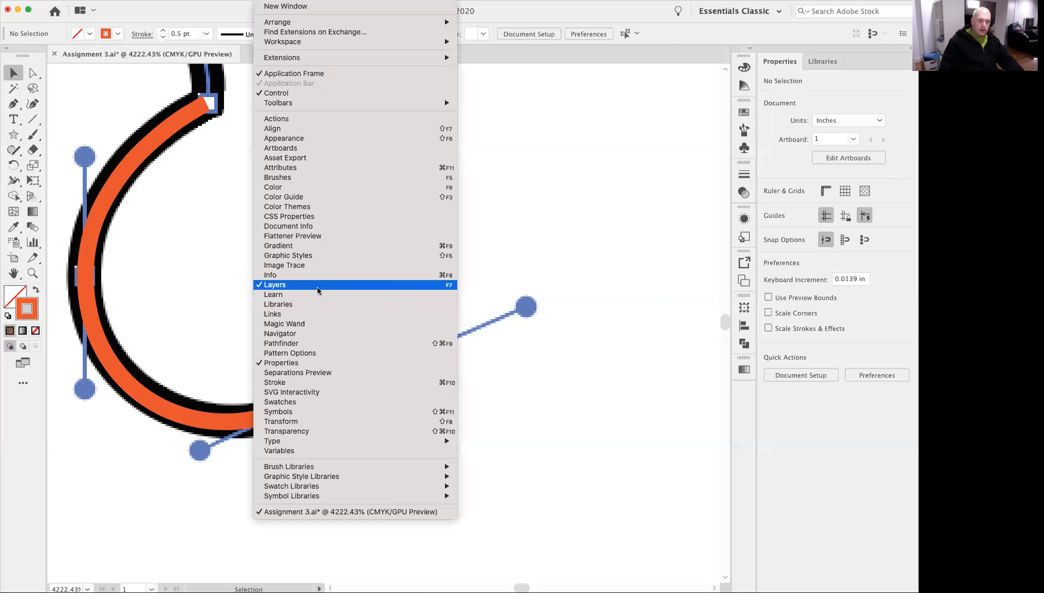
click(641, 302)
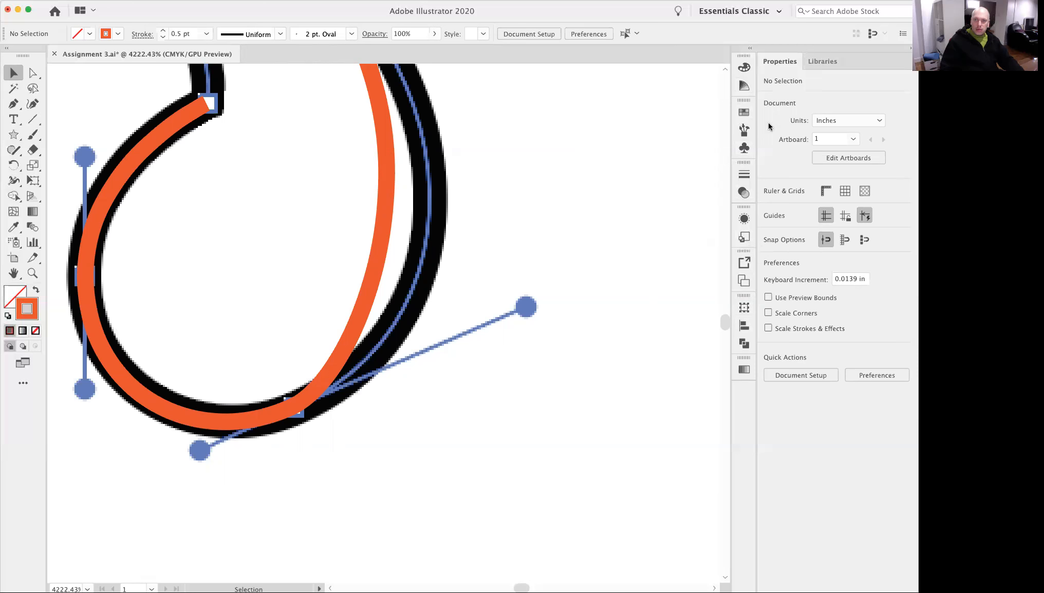
drag(774, 291, 739, 397)
click(743, 396)
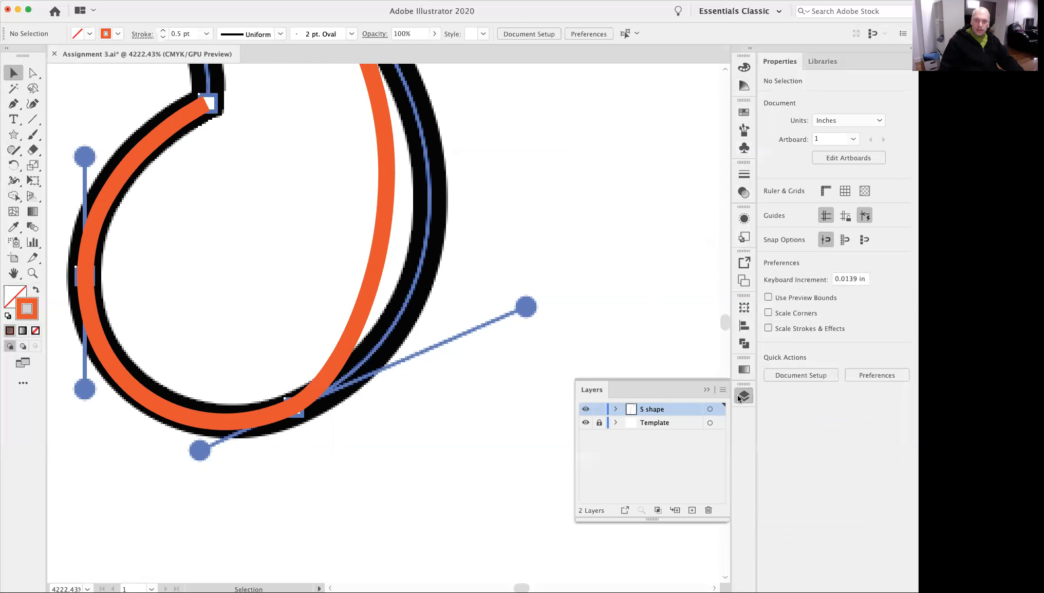
- Select the orange path to check which layer it is on and its highlight colour, and deselect it
click(305, 414)
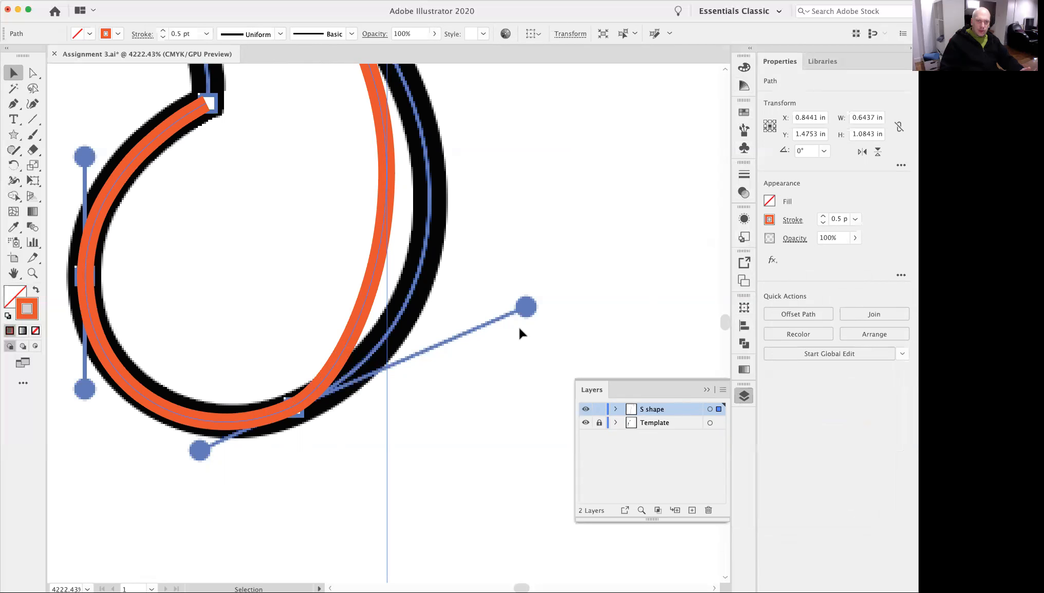
click(34, 75)
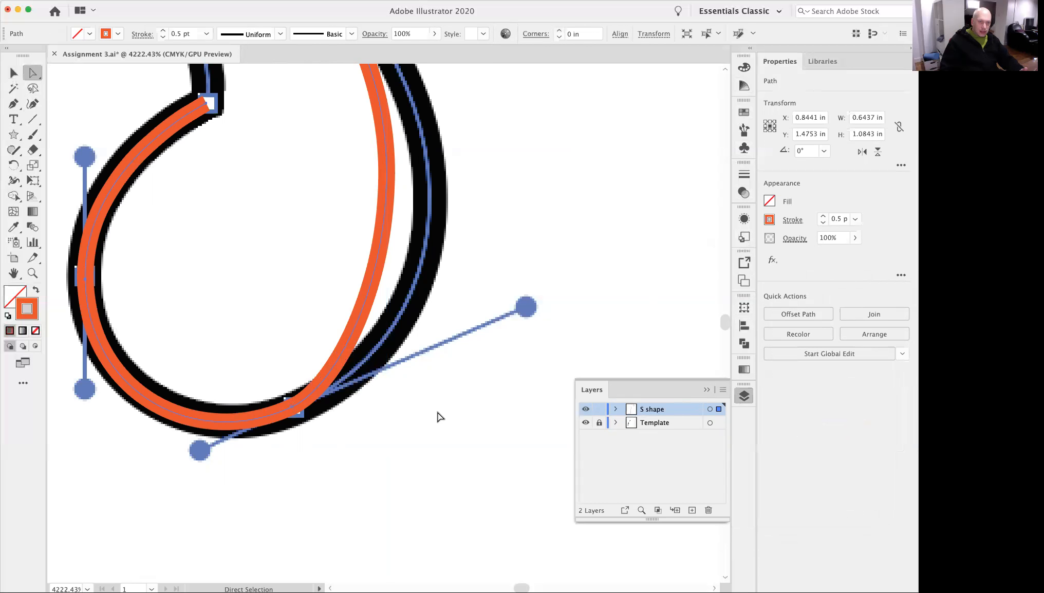
click(435, 415)
click(351, 340)
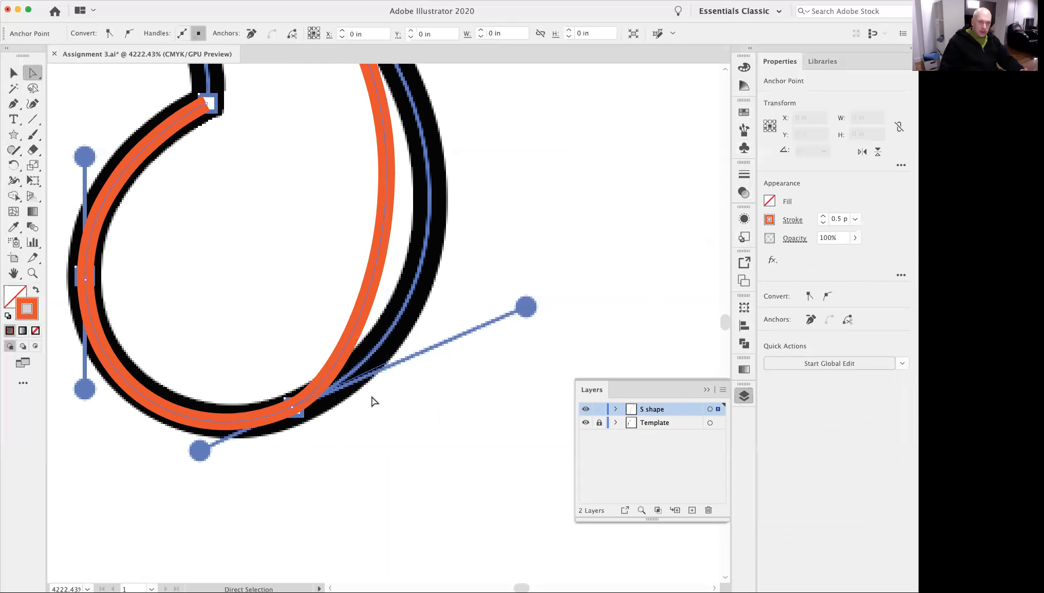
click(457, 375)
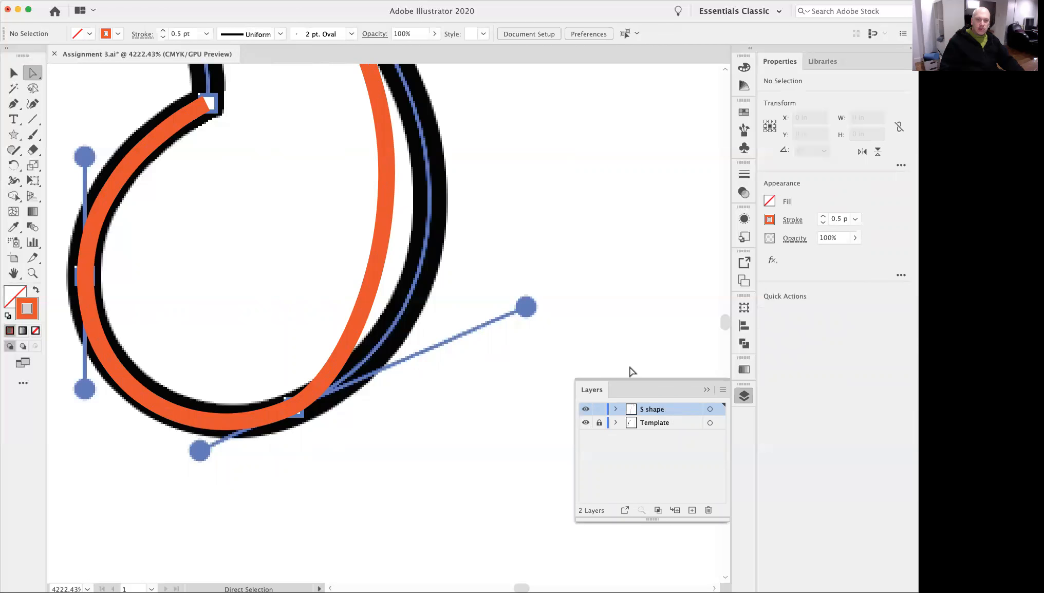
- Set the S shape layer's highlight colour to Green
double_click(677, 410)
drag(170, 49, 453, 272)
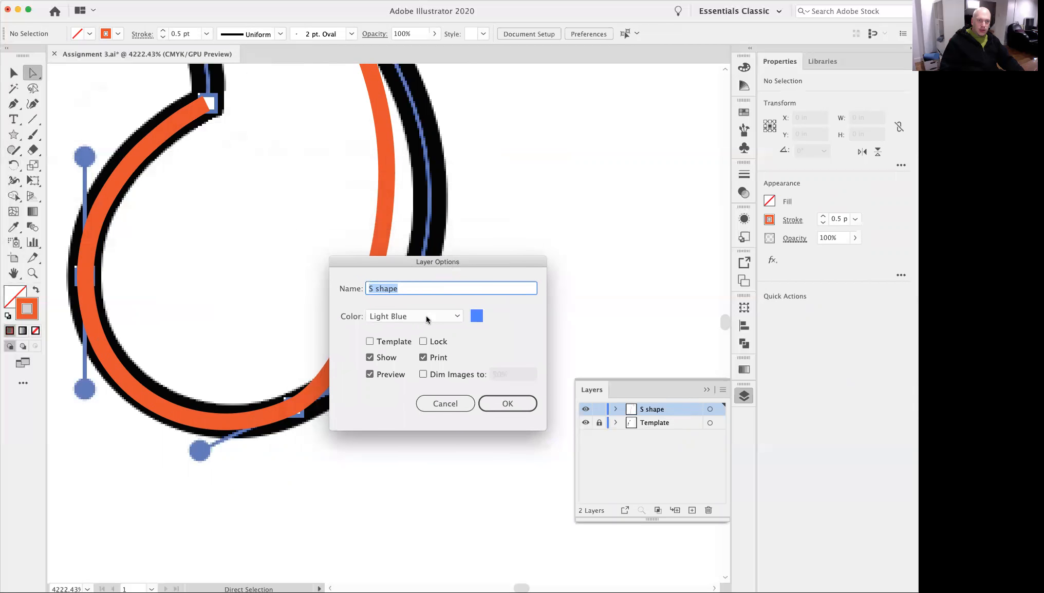
click(428, 317)
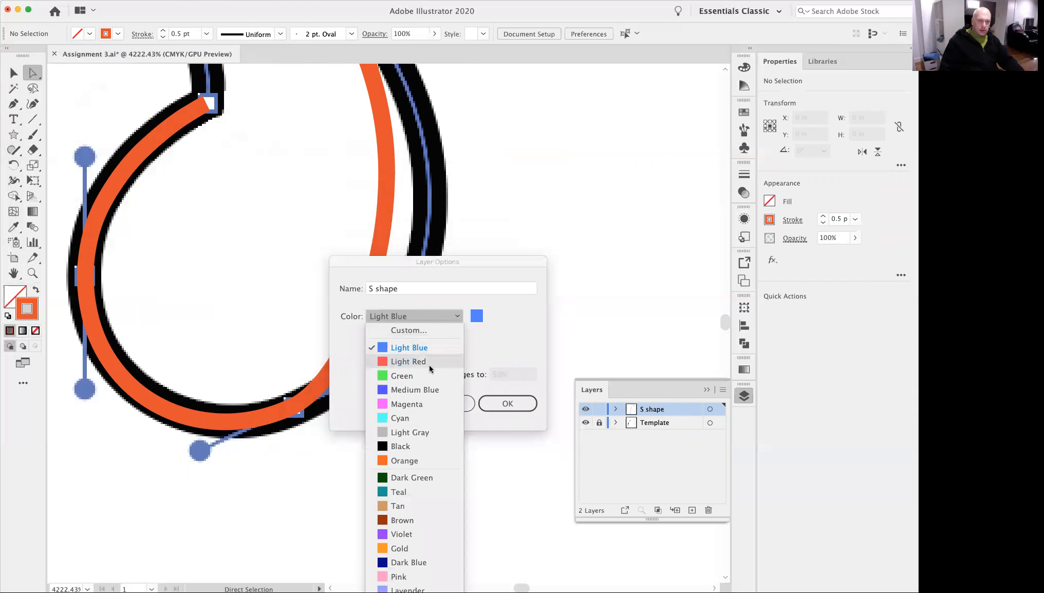
click(416, 375)
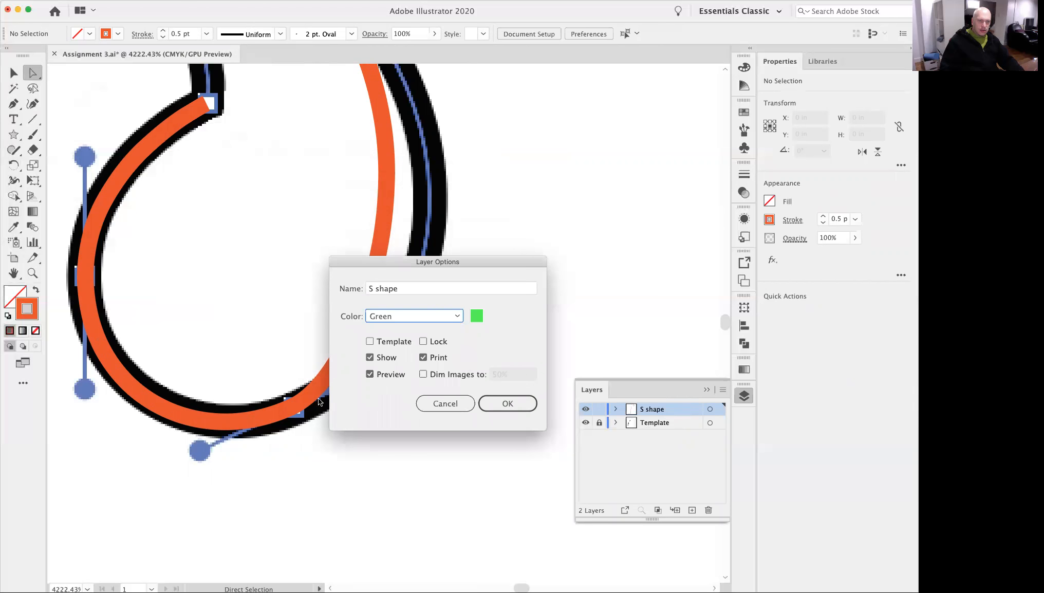
click(506, 405)
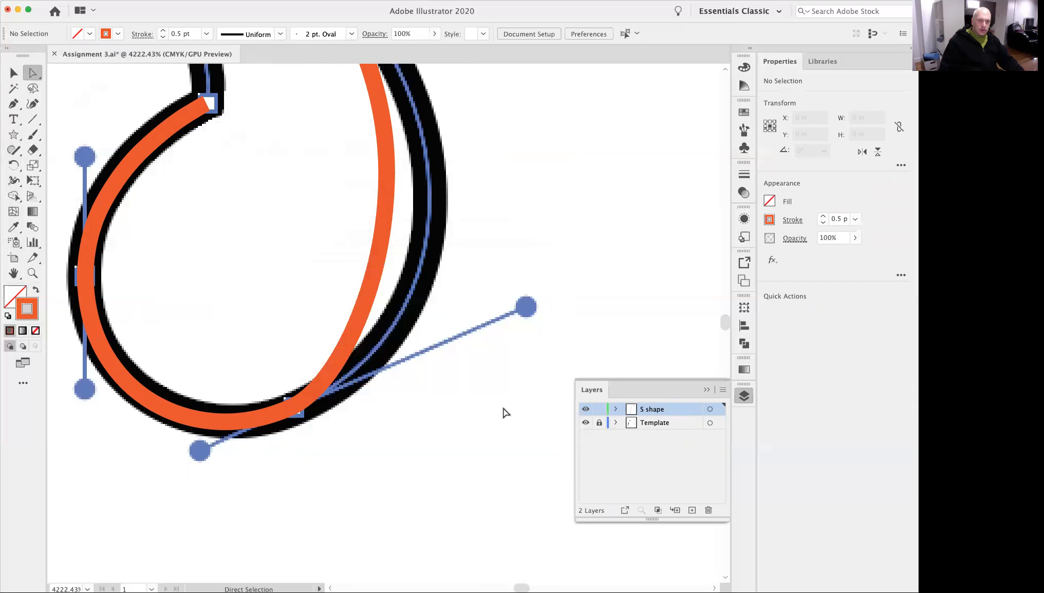
- Hide the layer list and extend the outer handle of the upper curl's bottom anchor to the end of the template's handle
click(339, 359)
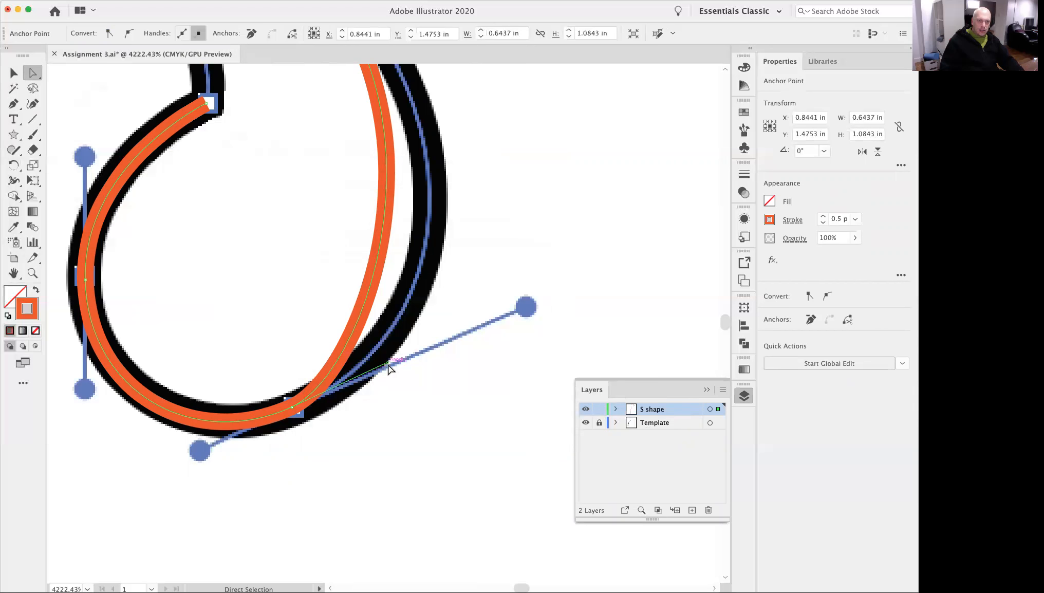
click(707, 391)
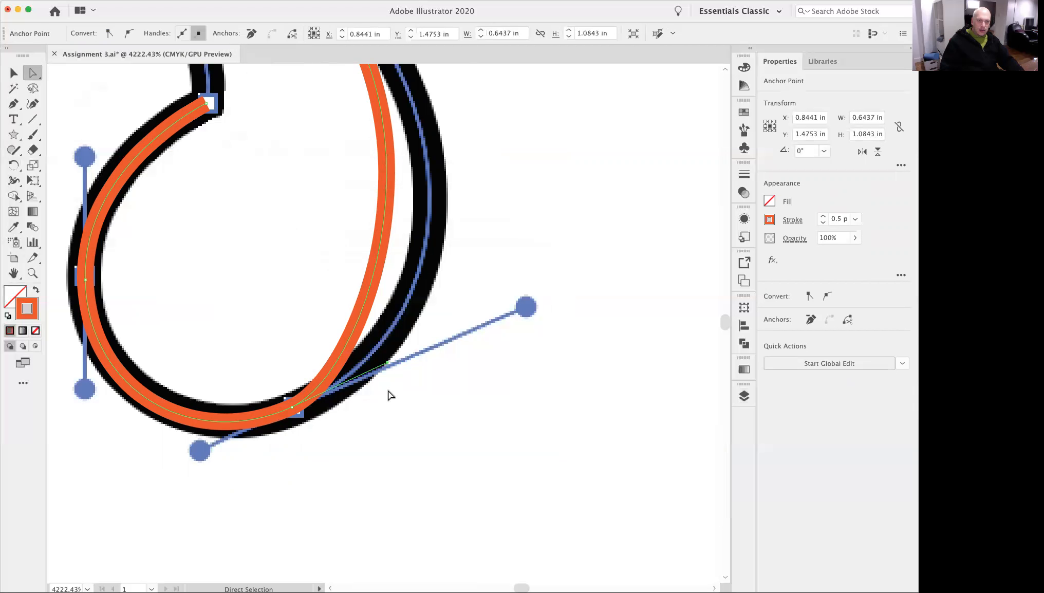
click(408, 371)
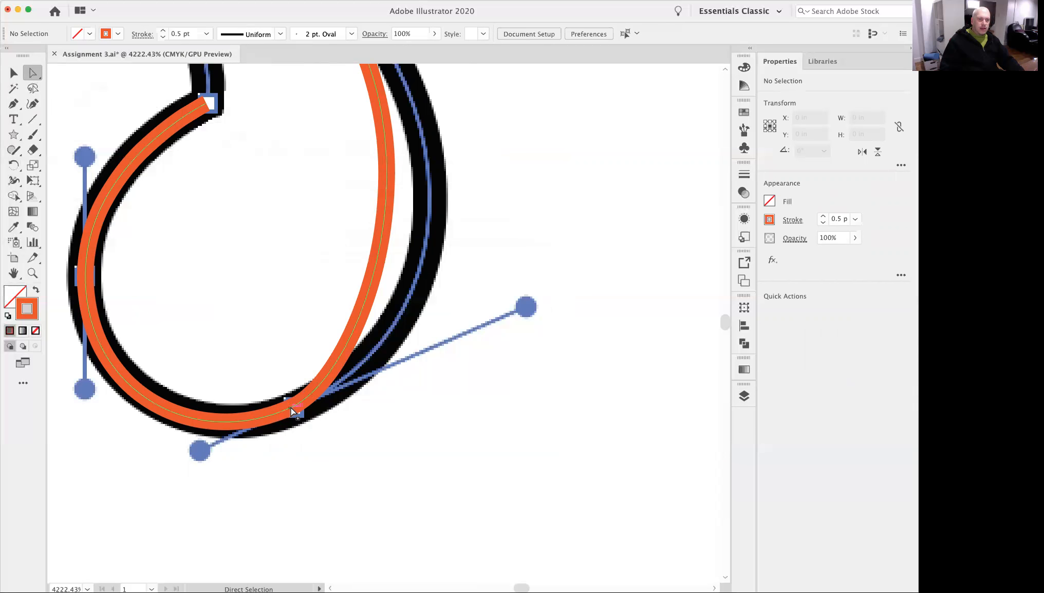
click(309, 397)
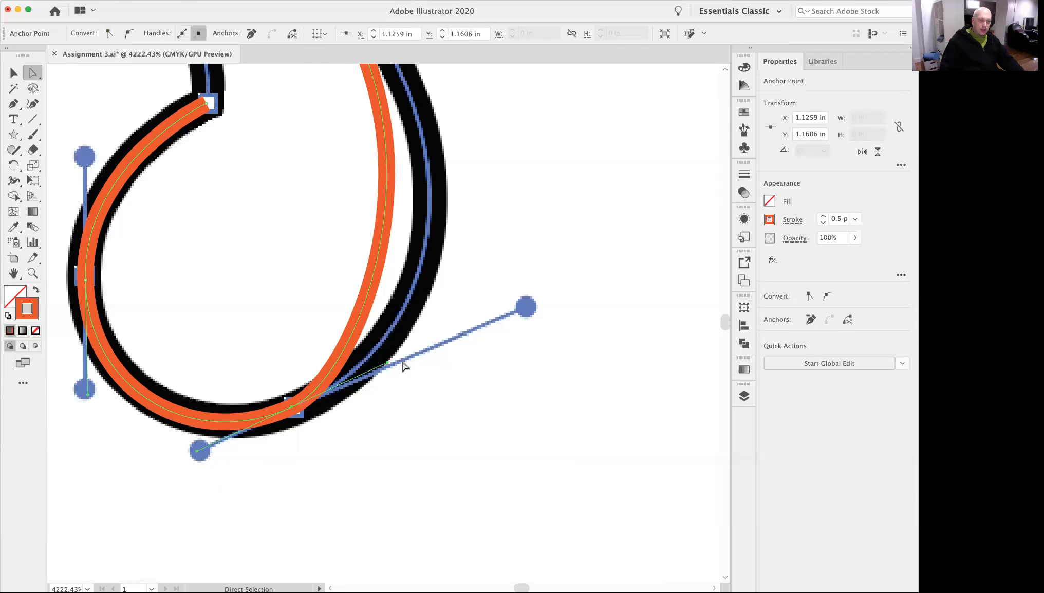
drag(389, 365, 526, 309)
- Select the upper curl's top anchor and shorten its right handle to the end of the template's handle
drag(417, 133, 427, 304)
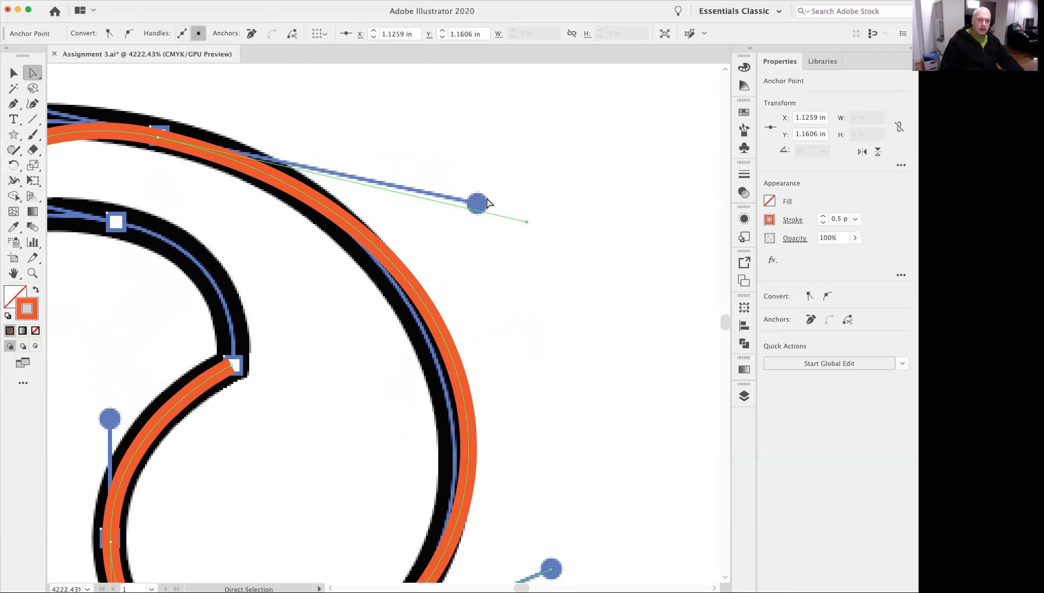
drag(365, 219, 607, 288)
click(399, 208)
scroll(354, 210, down, 2)
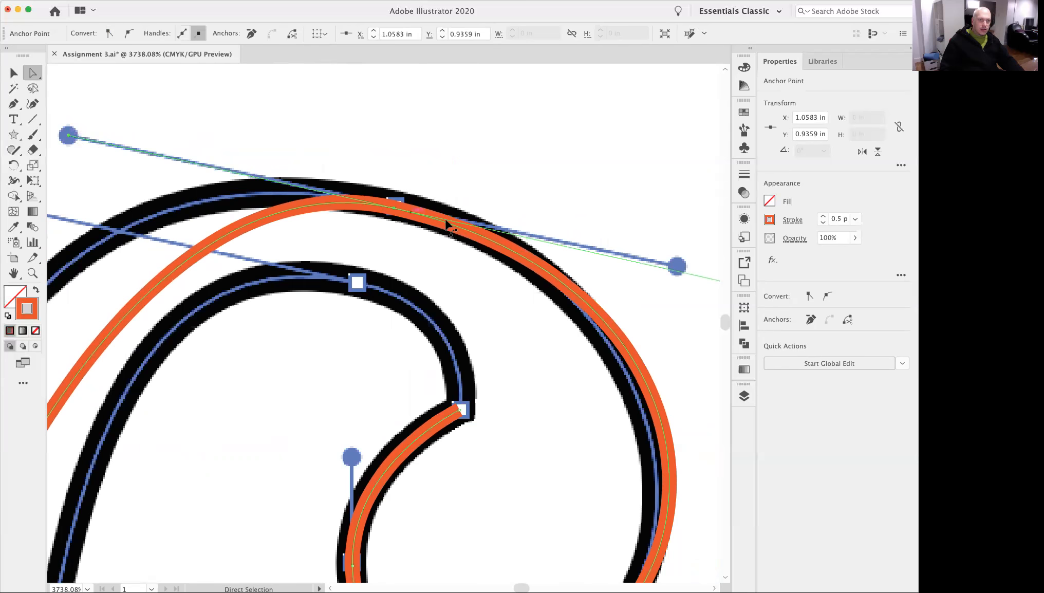
drag(715, 283, 614, 258)
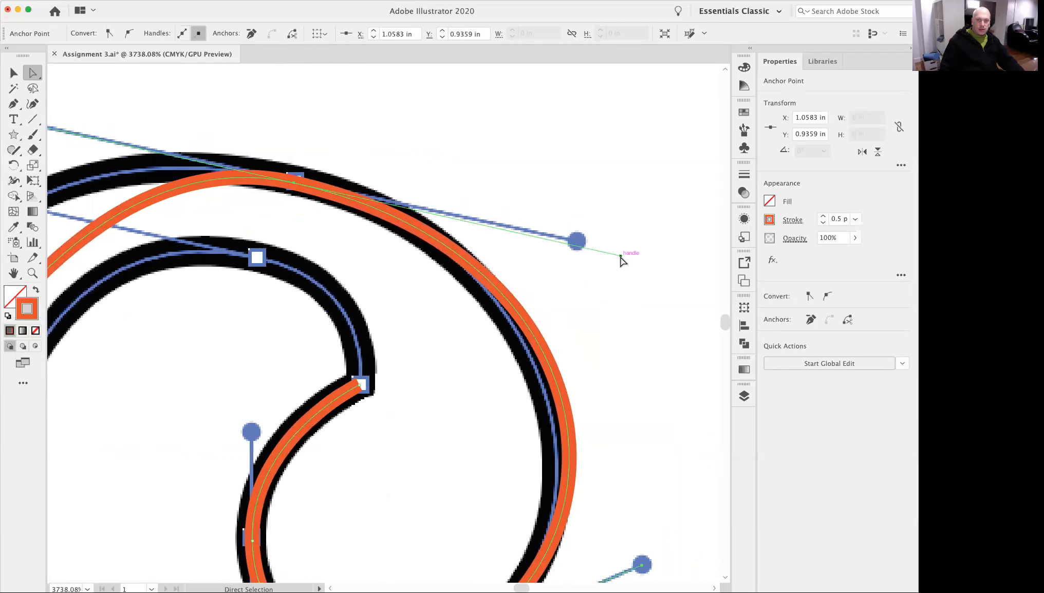
scroll(585, 233, up, 3)
click(641, 271)
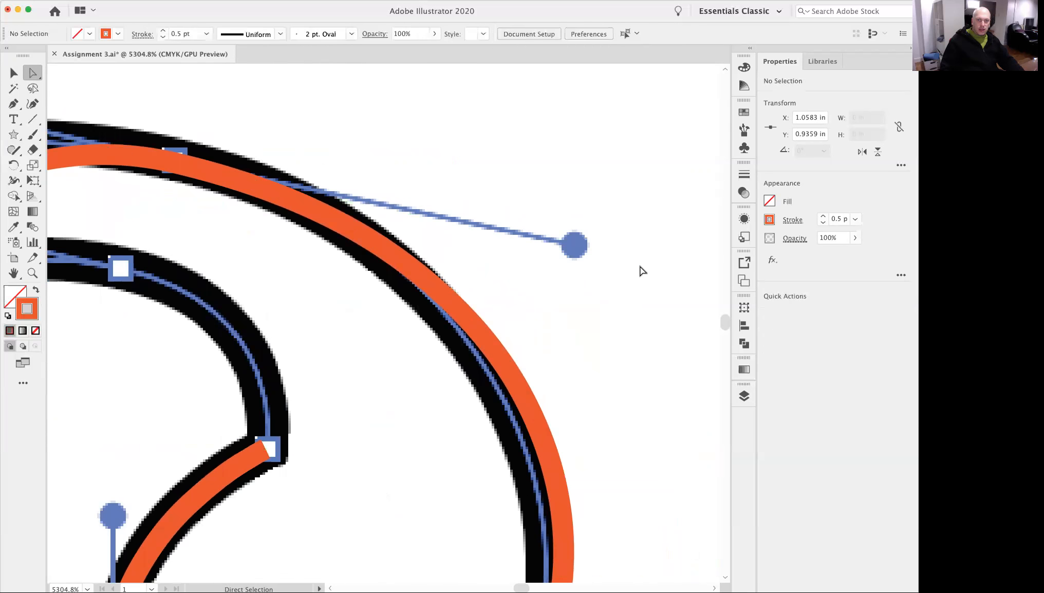
click(189, 167)
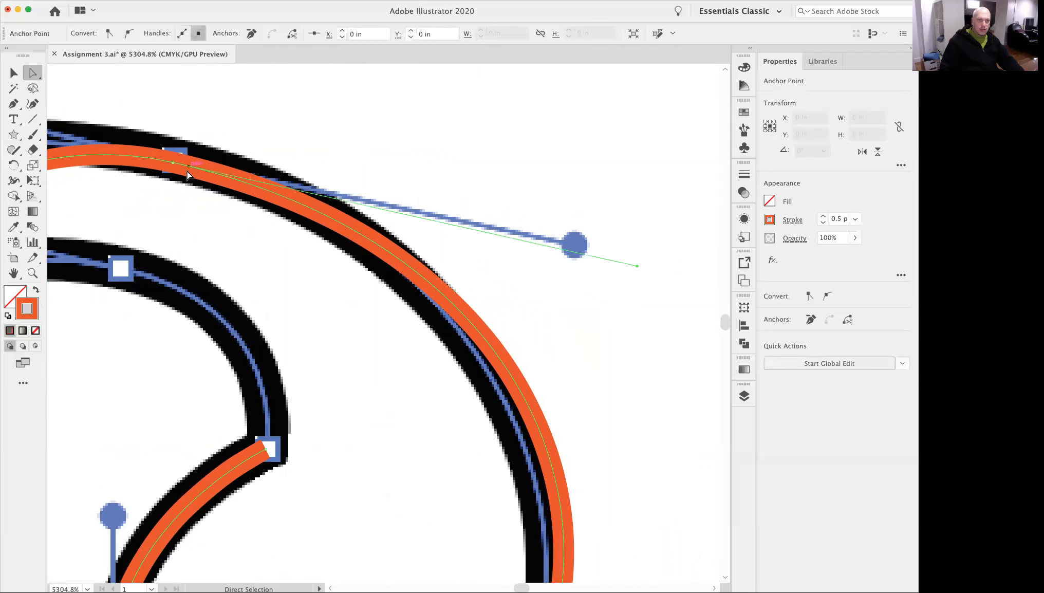
click(172, 162)
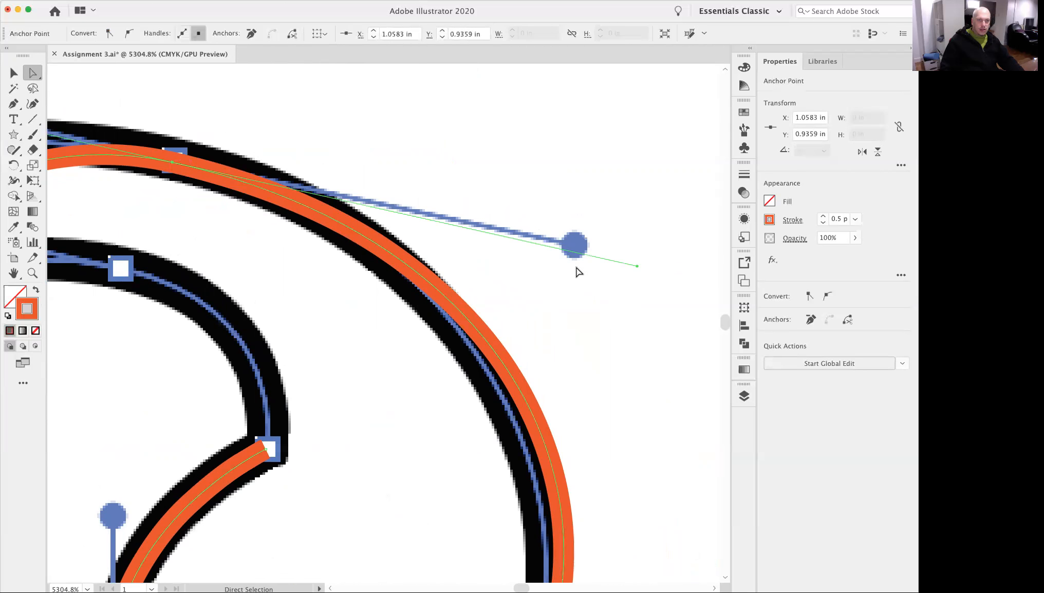
drag(636, 266, 578, 249)
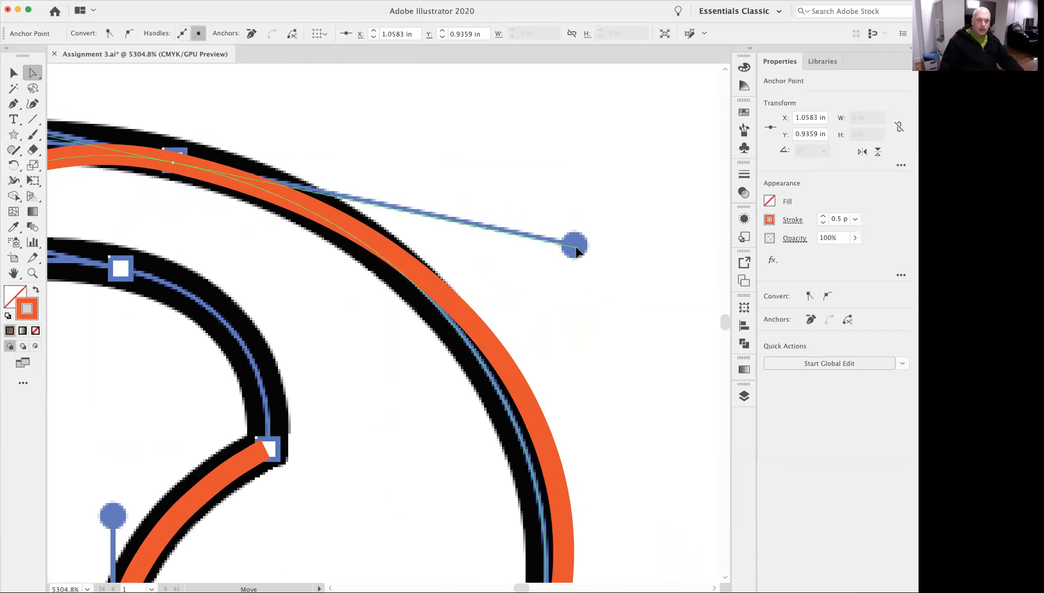
drag(577, 246, 577, 246)
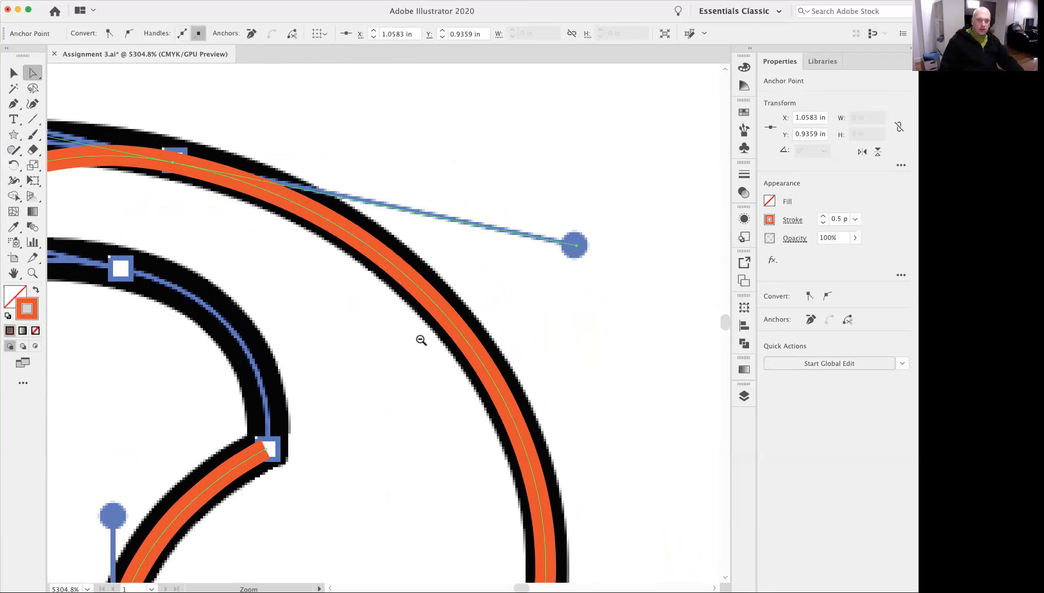
- Deselect the path and examine how the upper curl and the whole orange tracing fit the black scroll
alt+super+click(421, 340)
alt+super+click(421, 339)
alt+super+click(421, 340)
drag(299, 375, 609, 293)
alt+super+click(470, 328)
drag(446, 369, 533, 274)
mouse_move(275, 354)
mouse_down()
mouse_move(284, 168)
mouse_move(273, 148)
mouse_up()
click(355, 296)
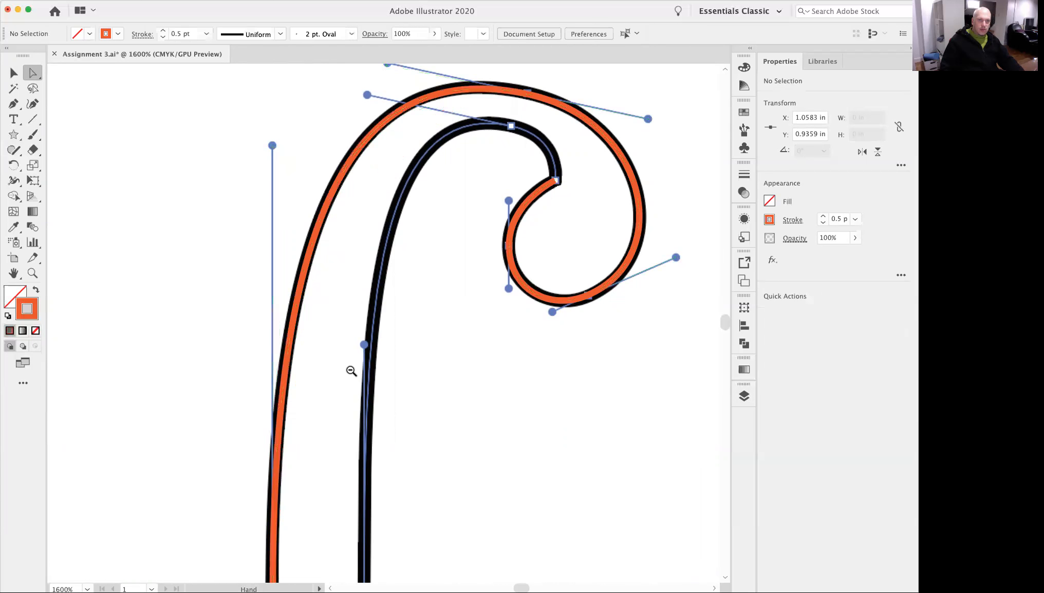
alt+super+click(353, 368)
alt+super+click(354, 370)
alt+super+click(435, 368)
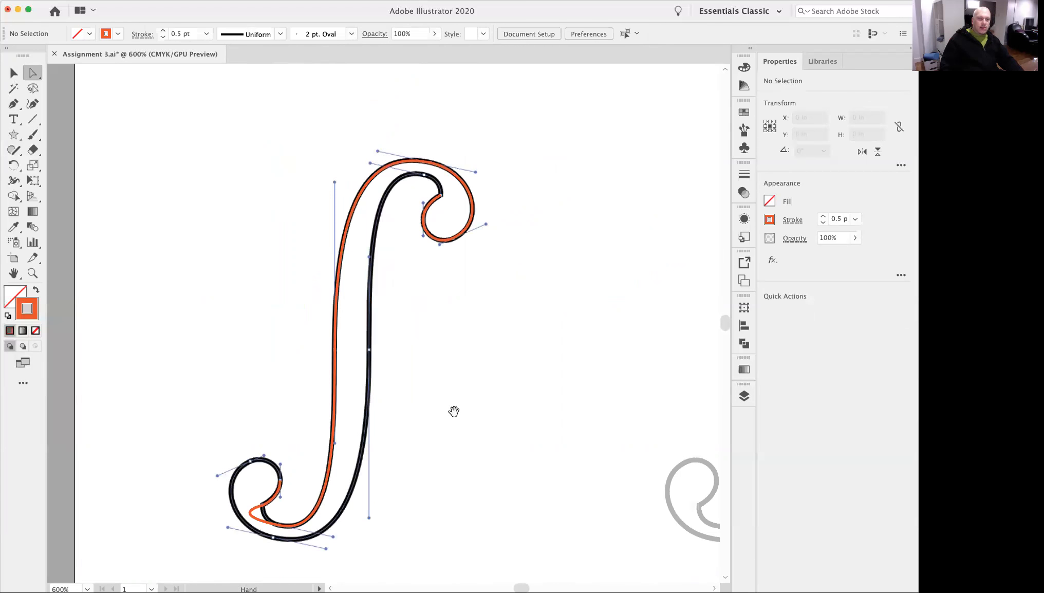
drag(444, 394, 397, 380)
- Select the inner bottom anchor of the lower curl and shorten its left handle until the orange curve follows the template
drag(185, 459, 278, 268)
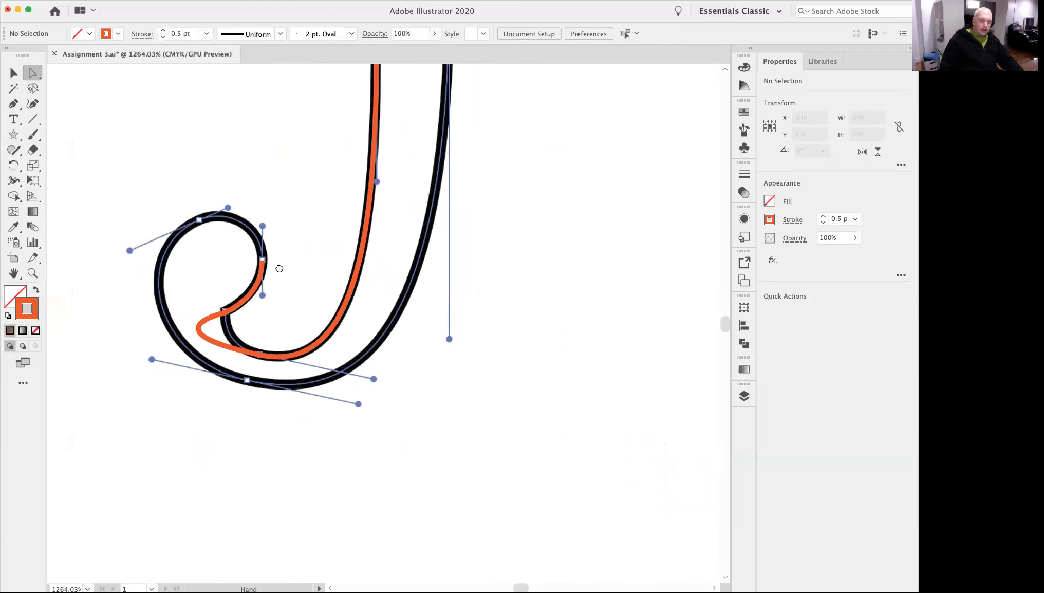
click(239, 301)
drag(233, 320, 308, 370)
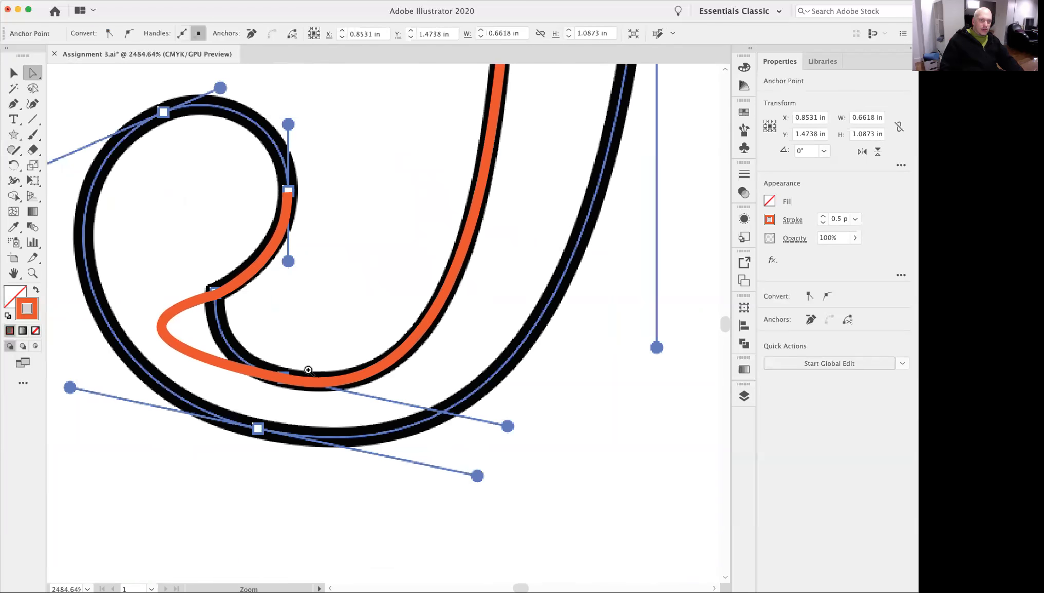
click(282, 379)
drag(59, 334, 206, 362)
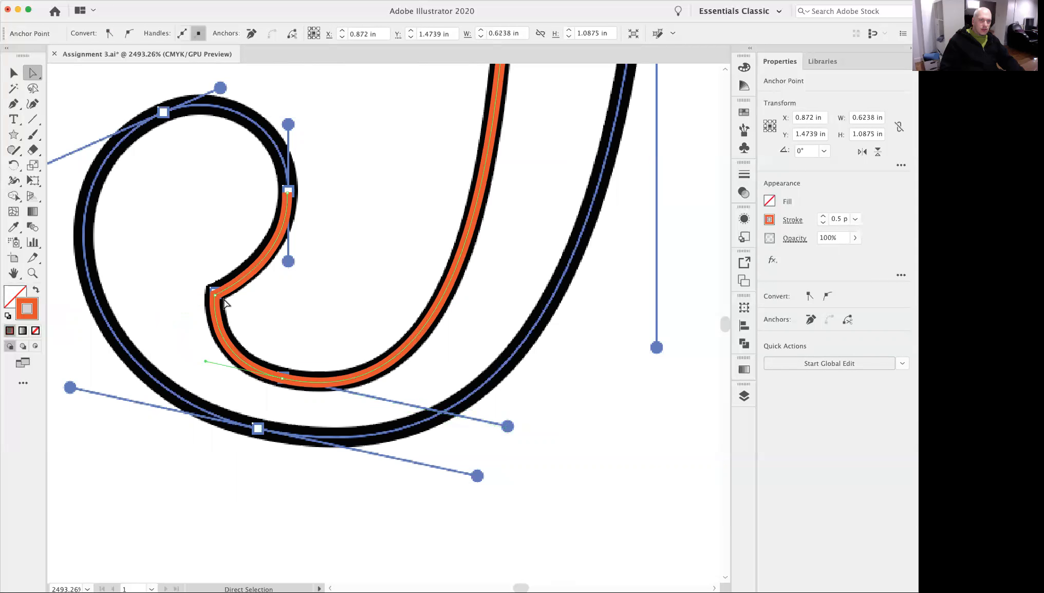
click(407, 323)
- Draw an open practice path of two straight segments with the Pen tool in the empty area beside the scroll, and end it
scroll(407, 322, down, 5)
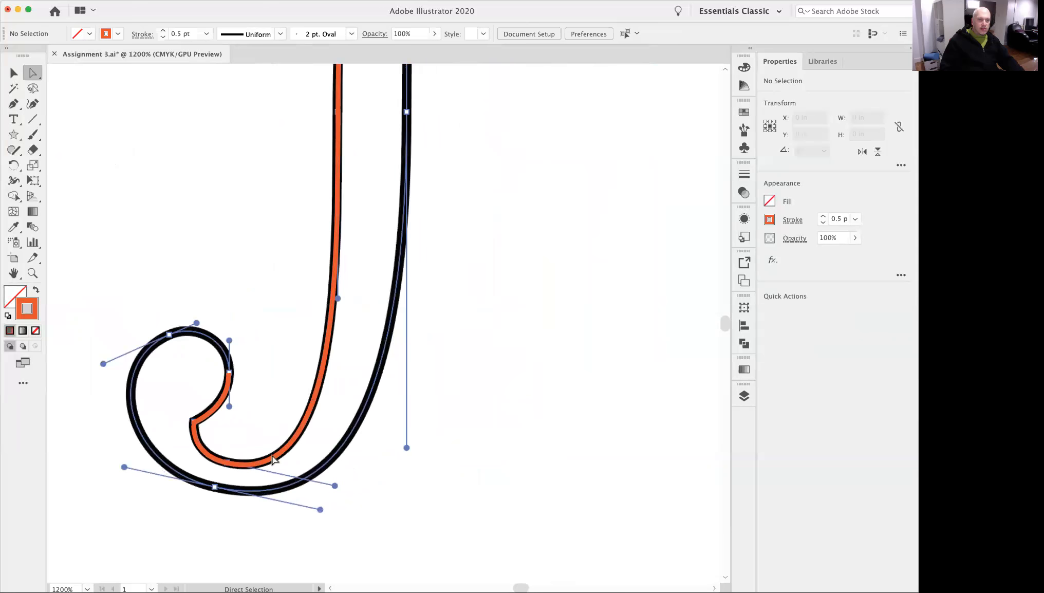
drag(469, 313, 439, 325)
alt+super+click(432, 315)
drag(429, 232, 402, 319)
alt+super+click(417, 312)
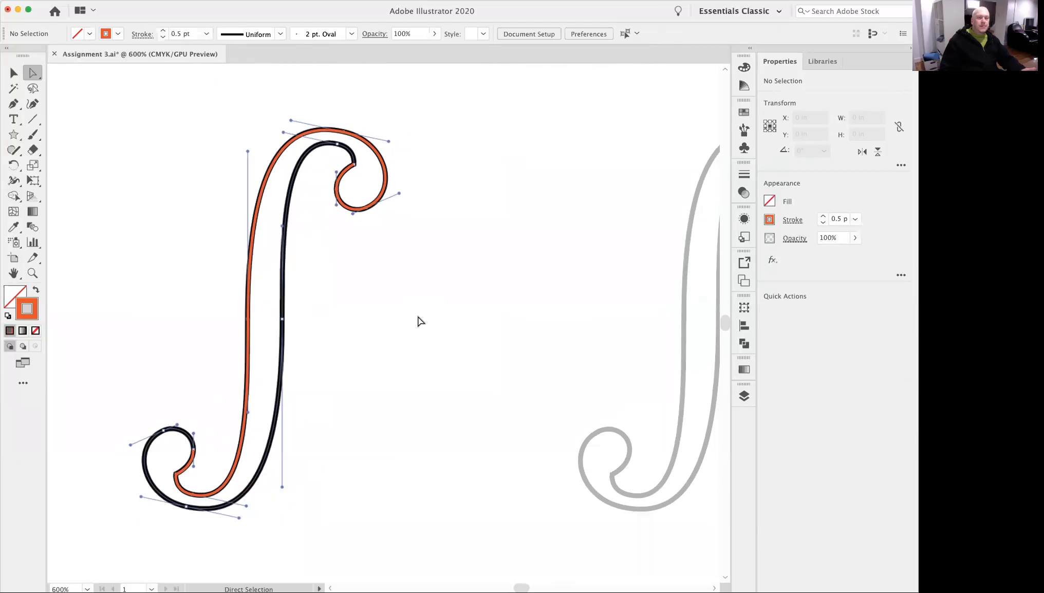
click(13, 103)
click(367, 357)
click(424, 250)
click(558, 299)
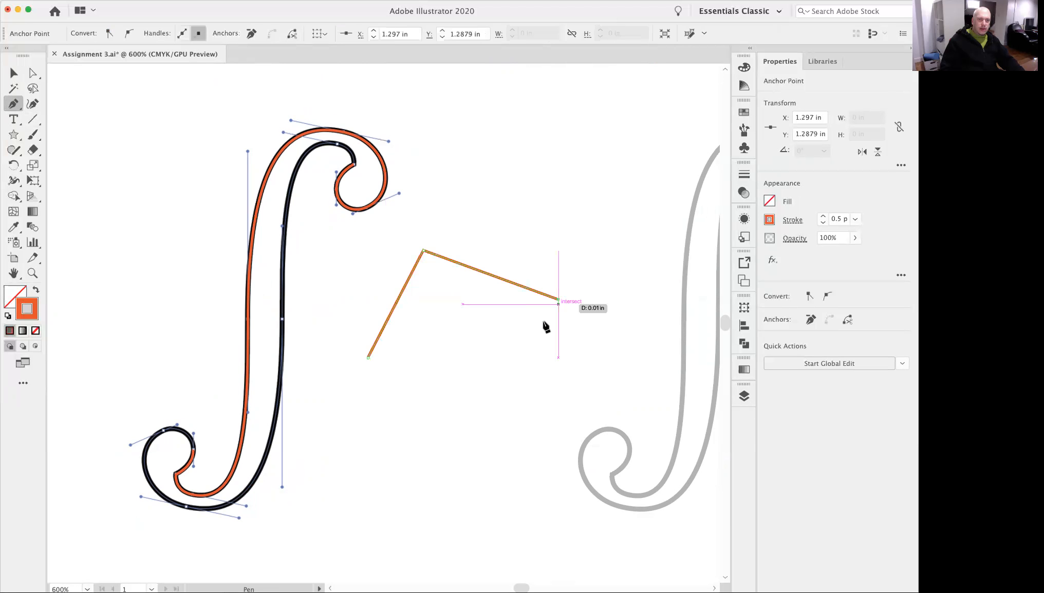
key(Escape)
key(super)
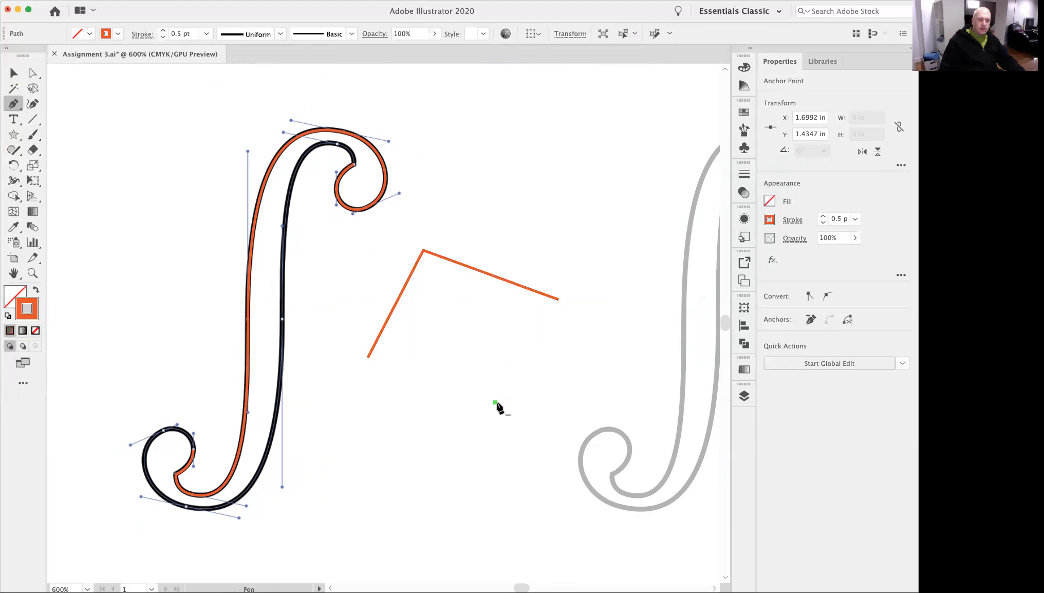
- Resume the practice path from its end point and close it with a straight segment and an arched lower edge
click(558, 299)
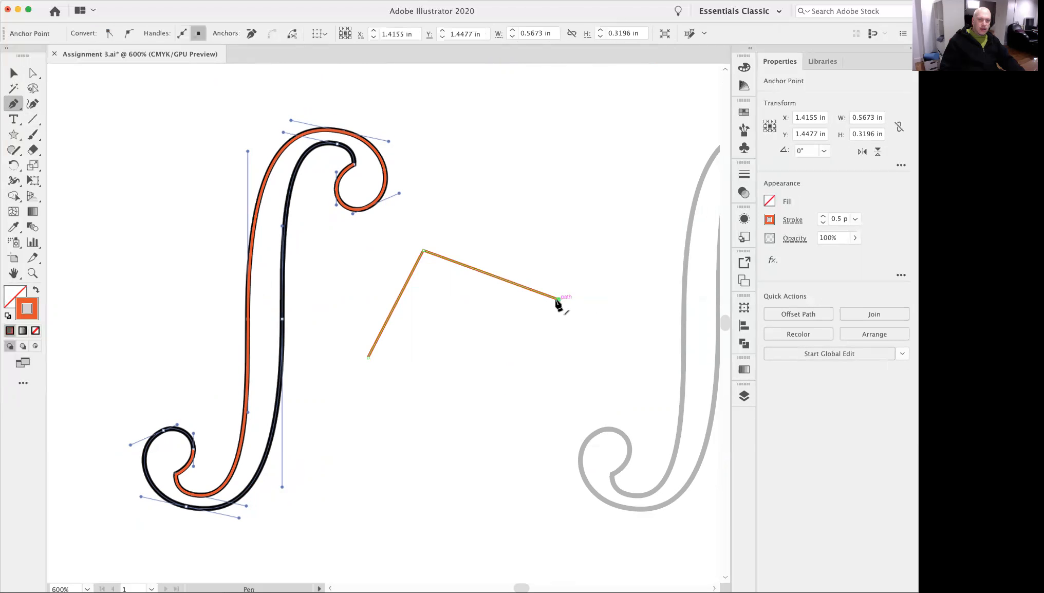
click(494, 404)
drag(446, 344, 403, 329)
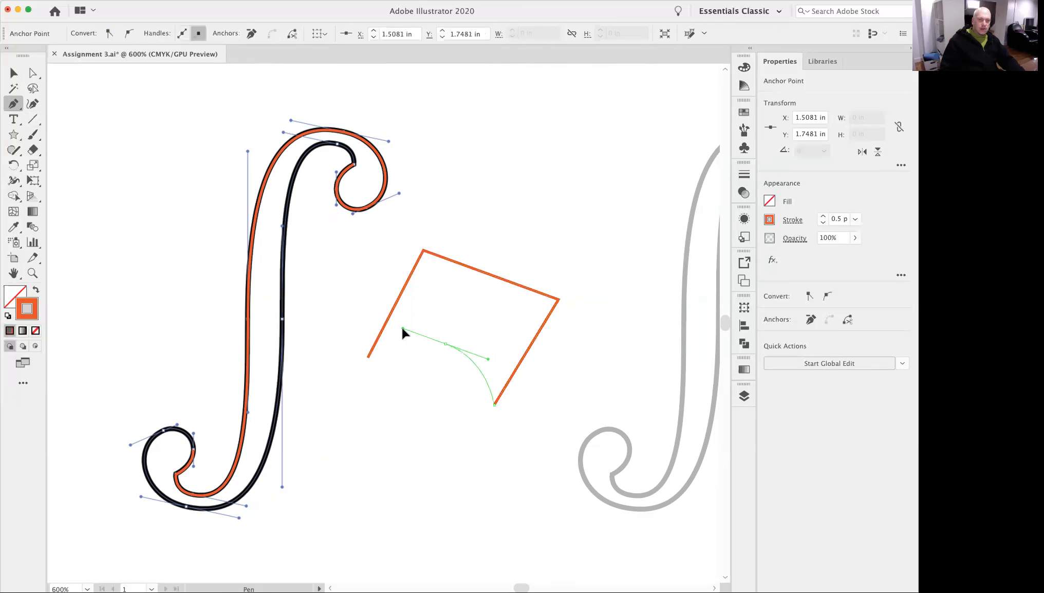
click(368, 357)
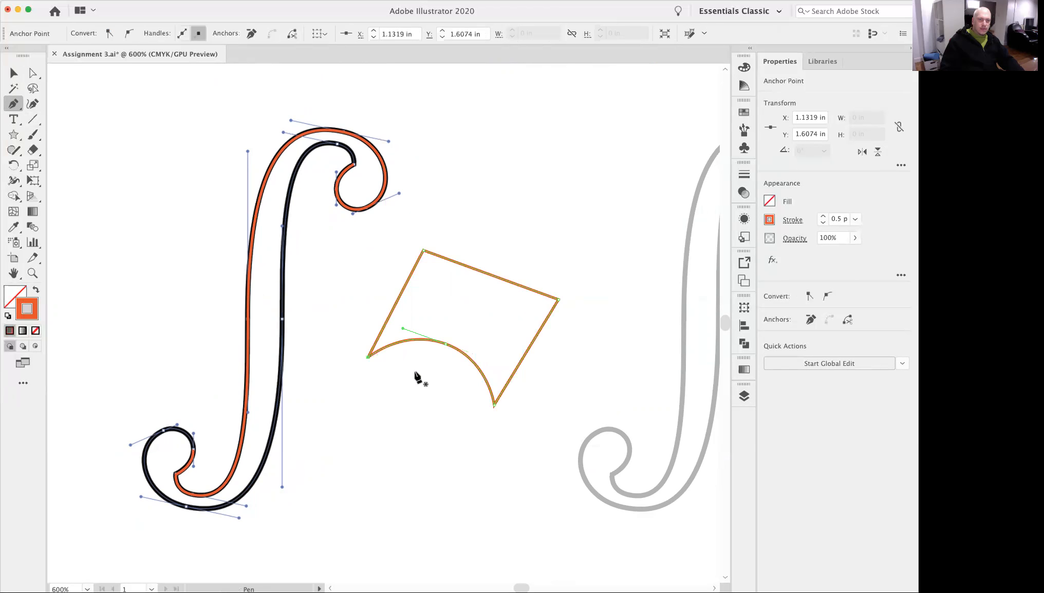
- Select the practice shape, add three anchor points on its straight right edge and delete its original right corner anchor
key(super+shift+a)
drag(441, 346, 368, 434)
click(14, 73)
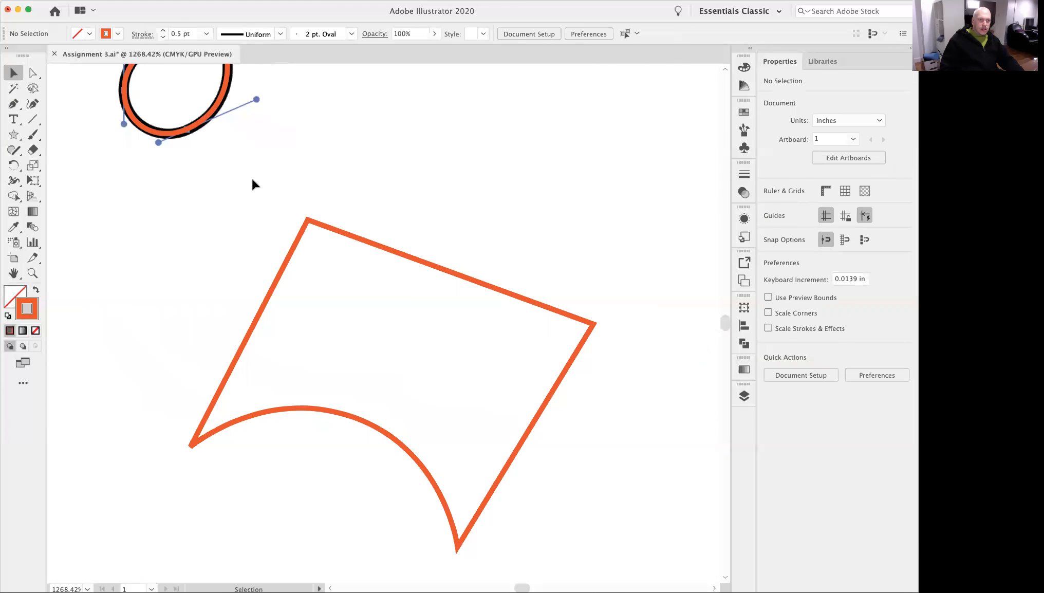
click(362, 240)
click(14, 104)
drag(547, 369, 618, 368)
drag(621, 366, 495, 368)
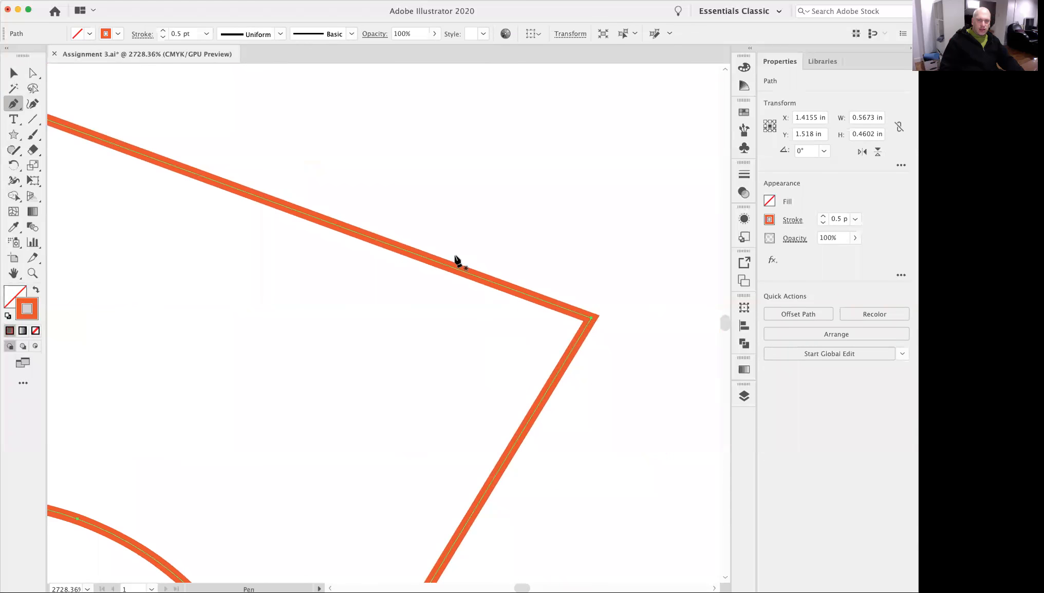
click(532, 415)
drag(542, 423, 562, 229)
click(501, 275)
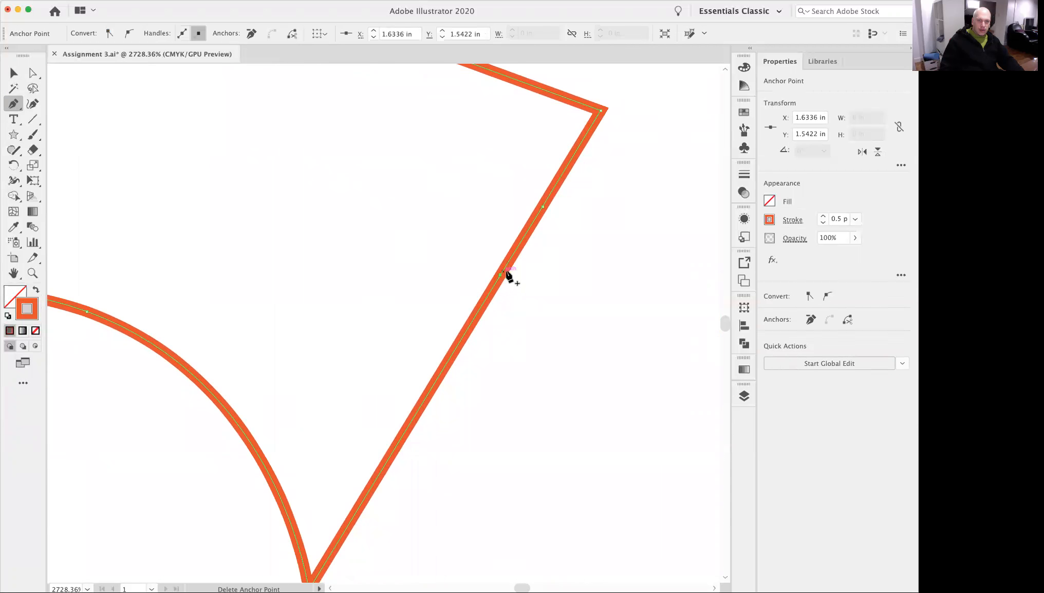
click(517, 248)
click(601, 112)
- Move the three anchors on the practice shape's right side: the middle one inward, the corner and the lower one outward
drag(513, 270, 623, 396)
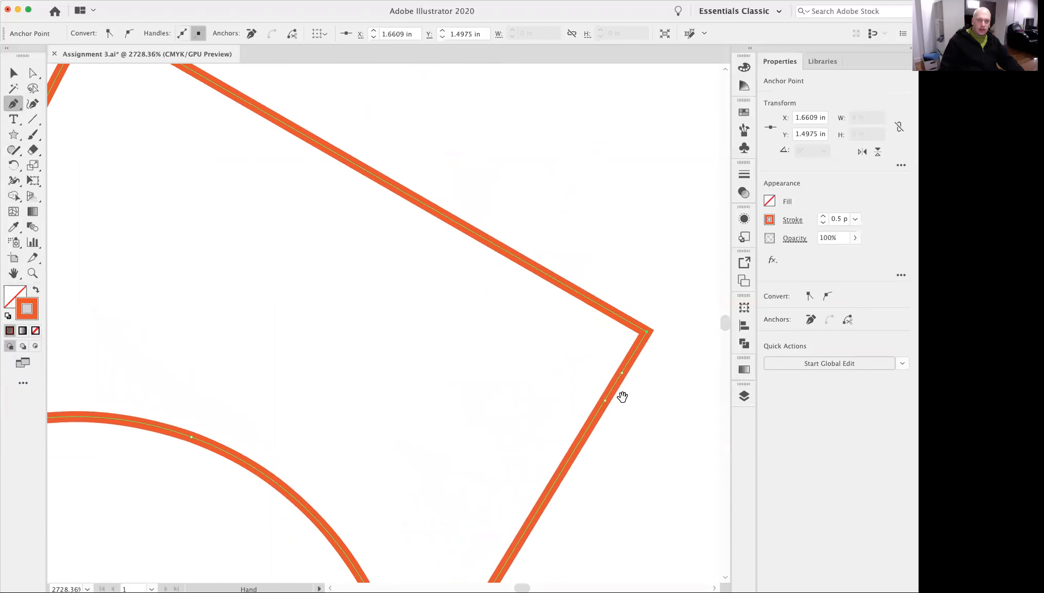
super+click(623, 383)
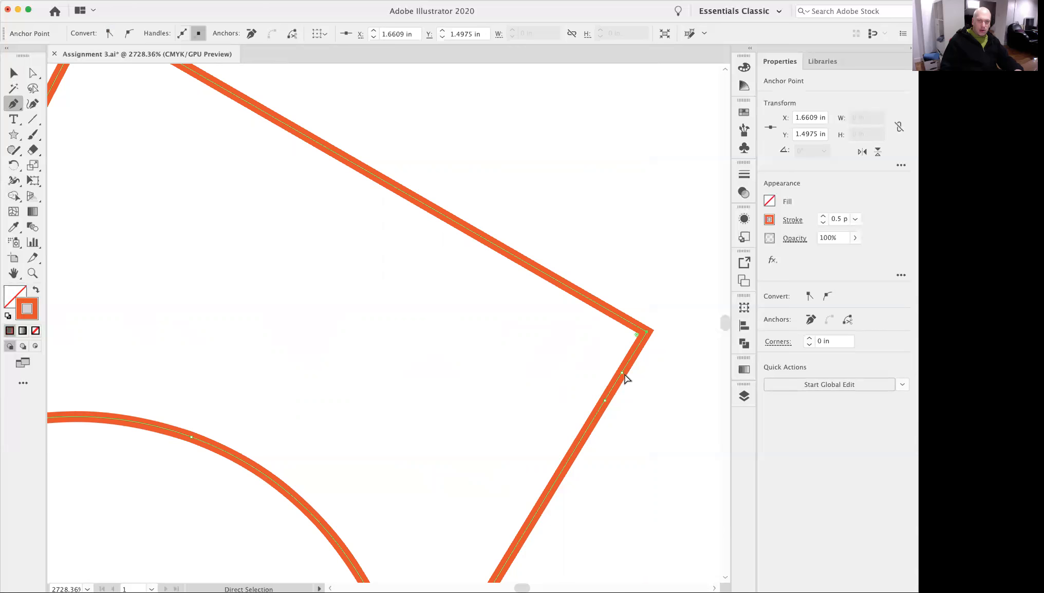
drag(625, 377, 582, 351)
drag(649, 334, 660, 308)
drag(604, 397, 615, 421)
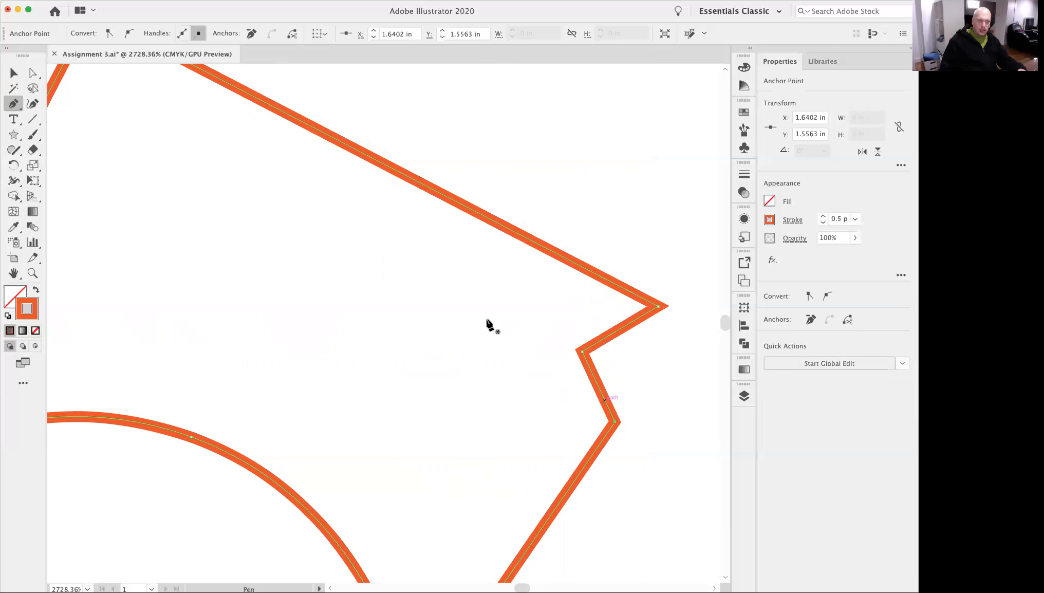
- Convert the lowest of the three right-side anchors to a smooth point and bend the practice shape's straight upper edge inward
click(15, 105)
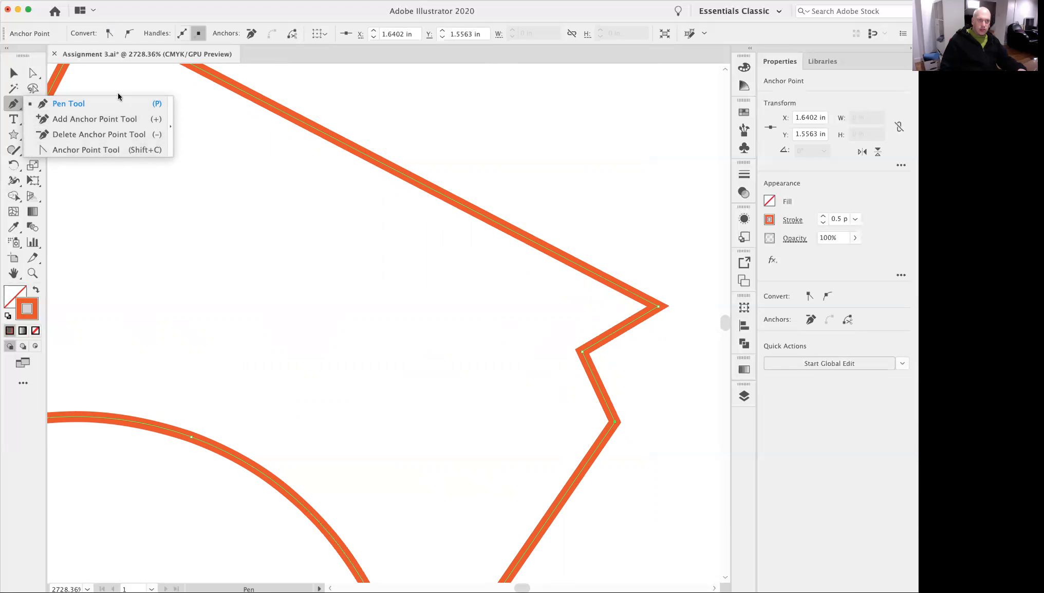
click(25, 104)
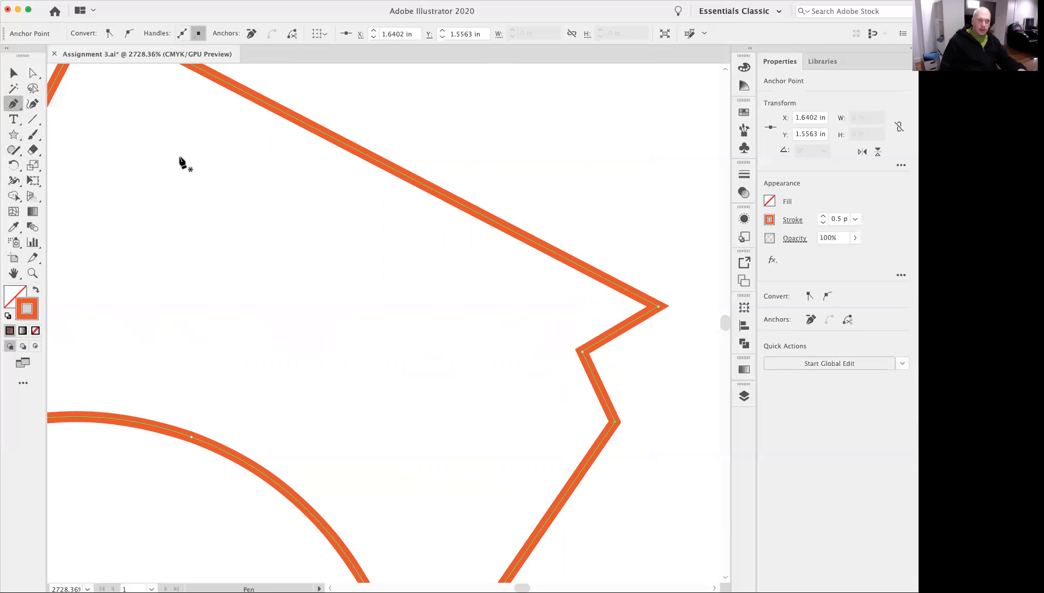
key(alt)
mouse_move(615, 422)
mouse_down()
mouse_move(634, 422)
mouse_move(643, 439)
mouse_move(610, 465)
mouse_move(561, 464)
mouse_move(540, 444)
mouse_up()
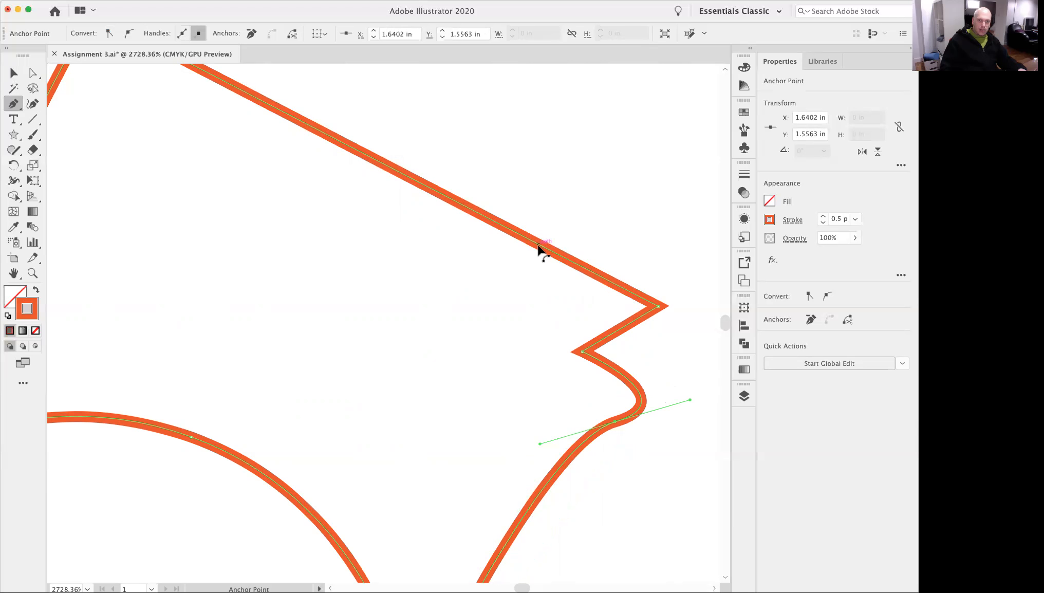
drag(415, 184, 392, 223)
key(space)
drag(383, 305, 509, 328)
key(super+minus)
alt+super+click(494, 349)
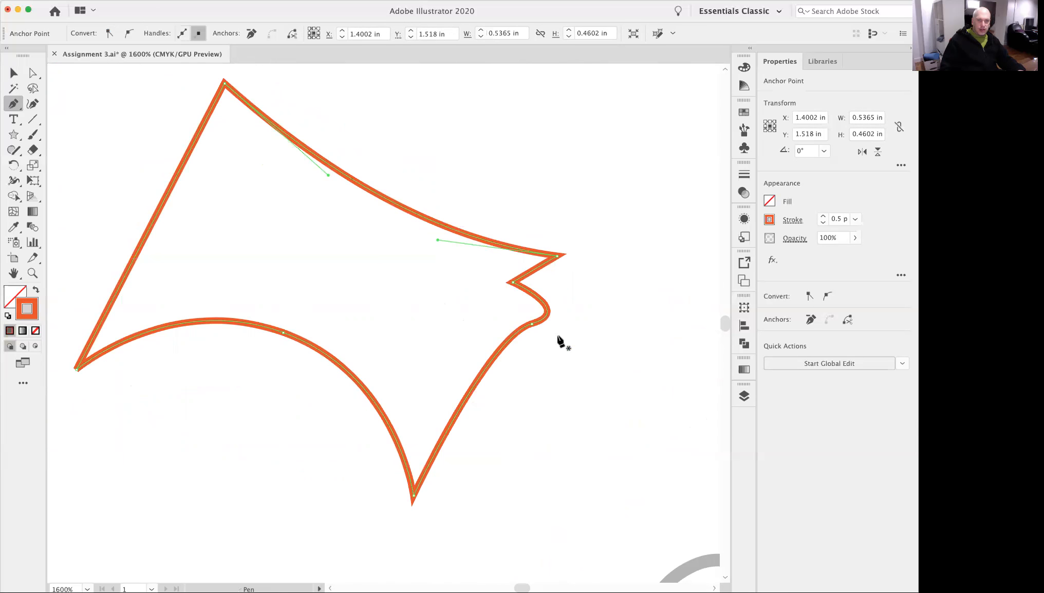
- Reshape the practice shape's lower right segment with Direct Selection so that it bulges outward
click(29, 76)
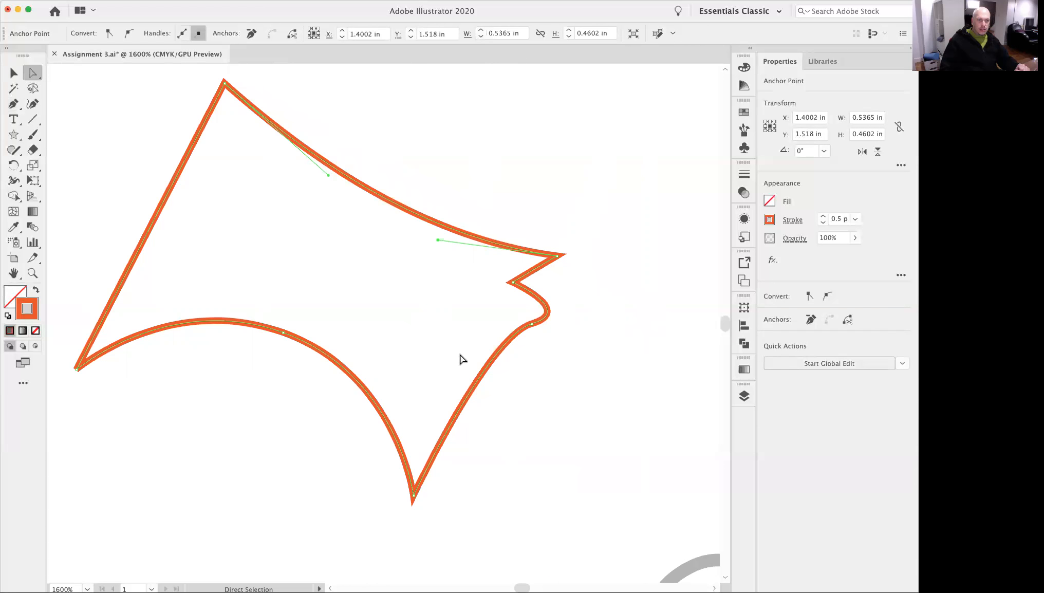
click(523, 390)
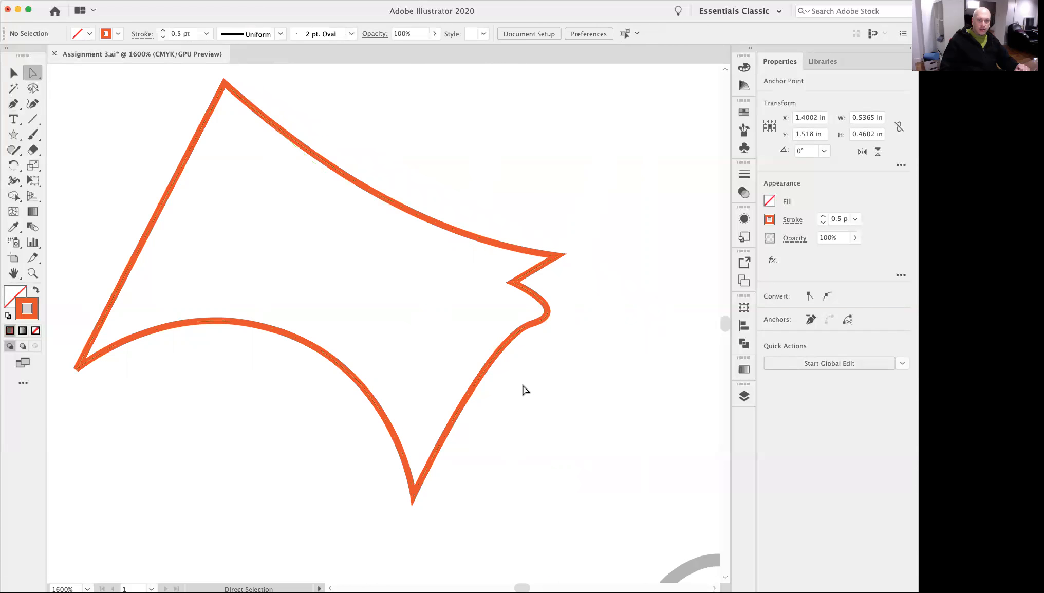
click(473, 390)
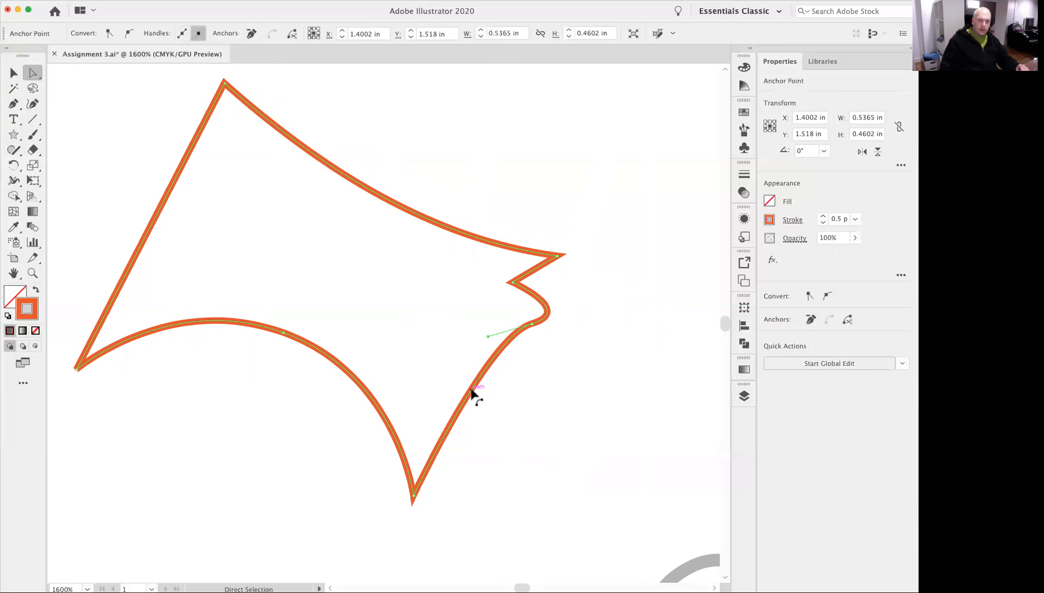
drag(472, 390, 579, 420)
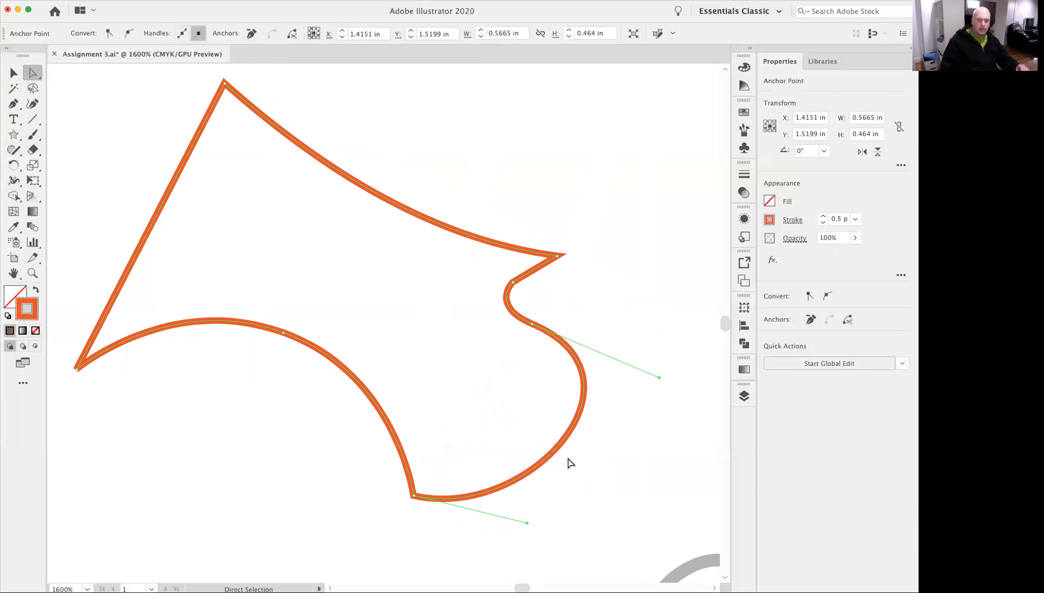
alt+drag(559, 452, 539, 432)
key(super+z)
click(538, 432)
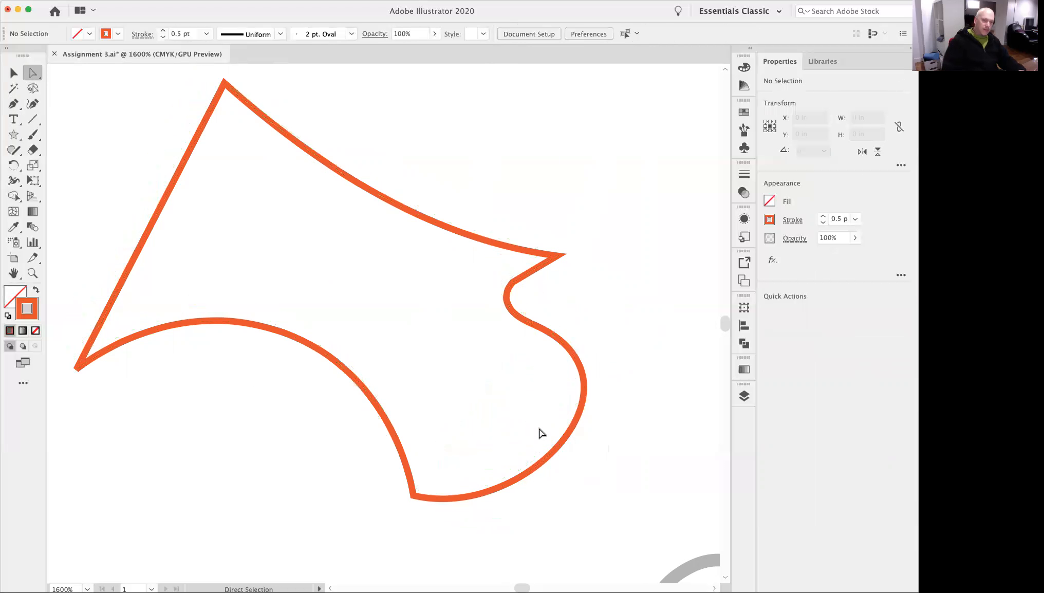
- Select the whole practice shape and place a duplicate of it above and to the right, overlapping the original
click(14, 74)
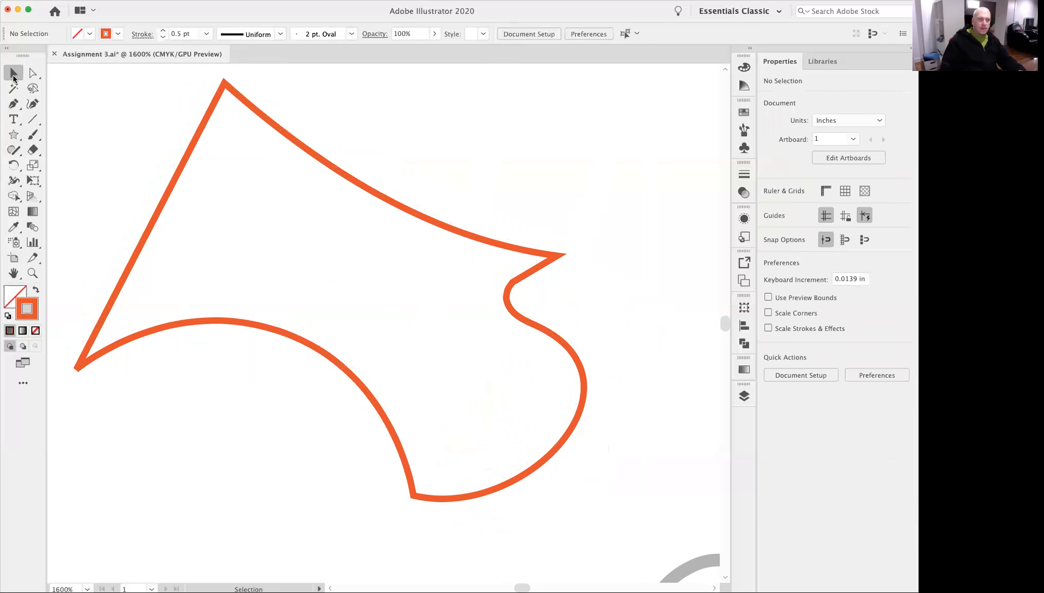
click(544, 462)
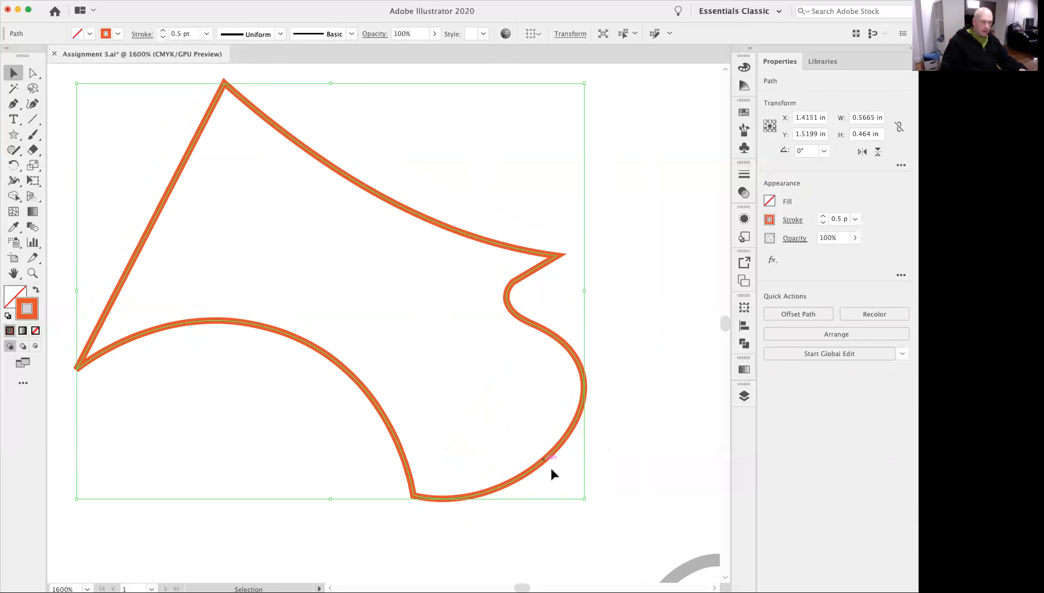
click(638, 327)
click(570, 436)
drag(561, 451, 640, 247)
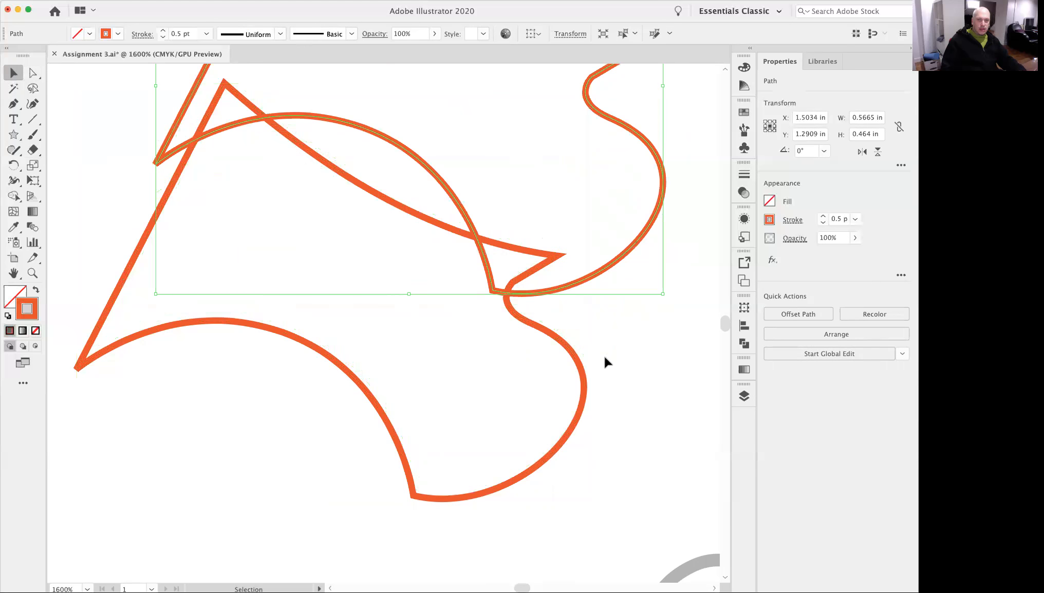
- Select both overlapping practice shapes and delete them
alt+super+click(502, 356)
alt+super+click(501, 358)
drag(364, 336, 471, 484)
click(516, 379)
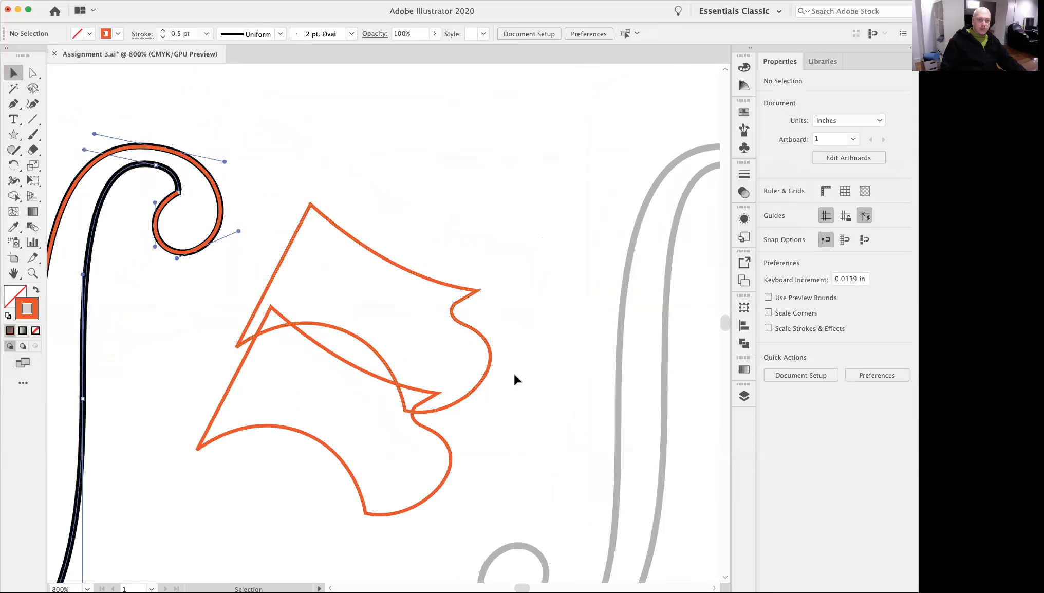
drag(458, 437, 461, 439)
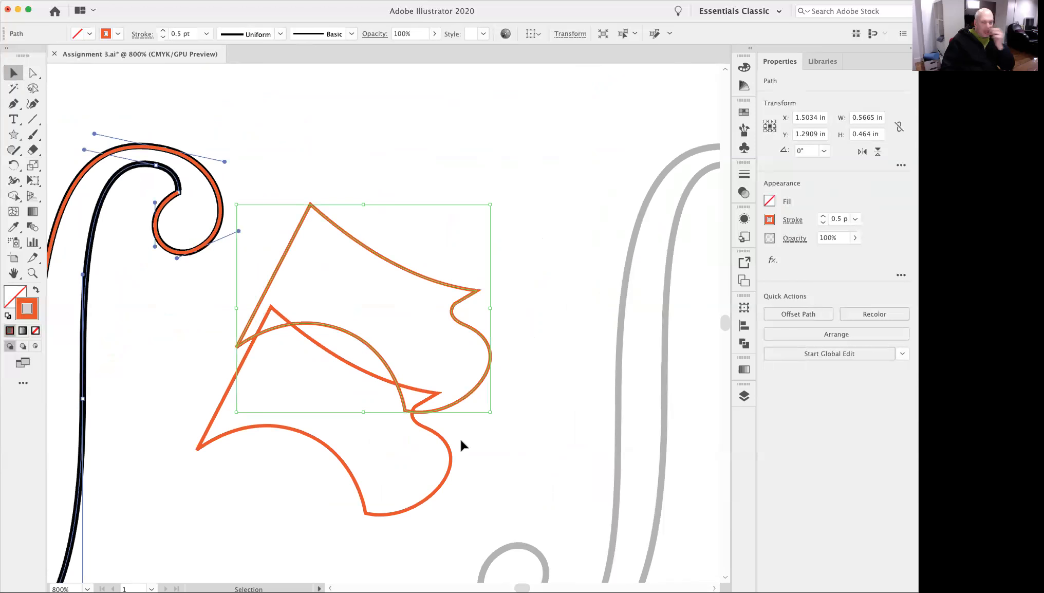
click(452, 461)
drag(506, 345, 410, 443)
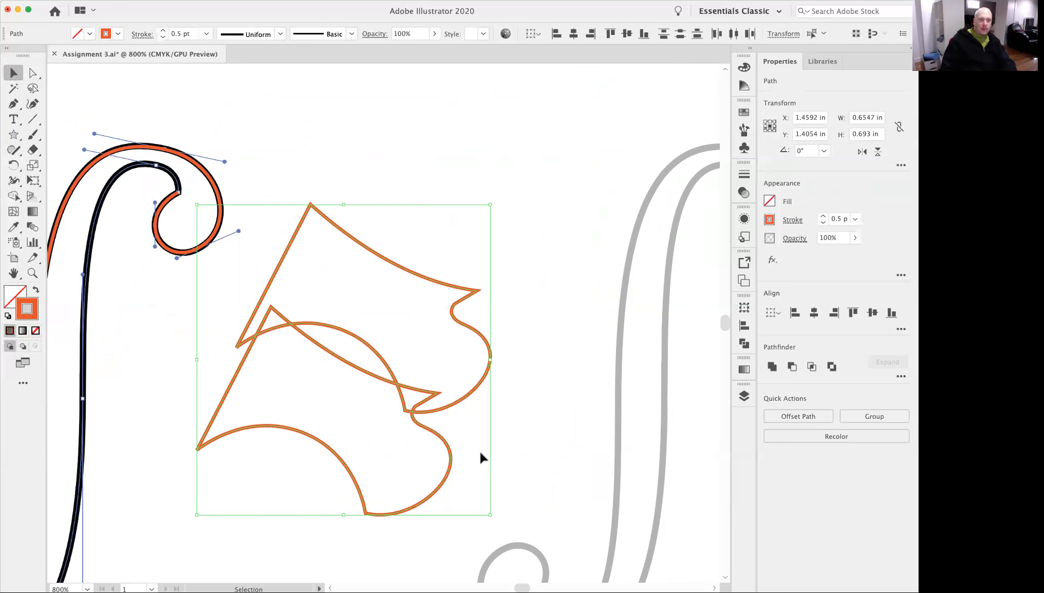
key(Delete)
- Resume the orange tracing from its open end on the lower curl and add the curl's upper left anchor, matching the template's handles
drag(214, 360, 418, 328)
alt+super+click(366, 332)
drag(365, 401, 341, 376)
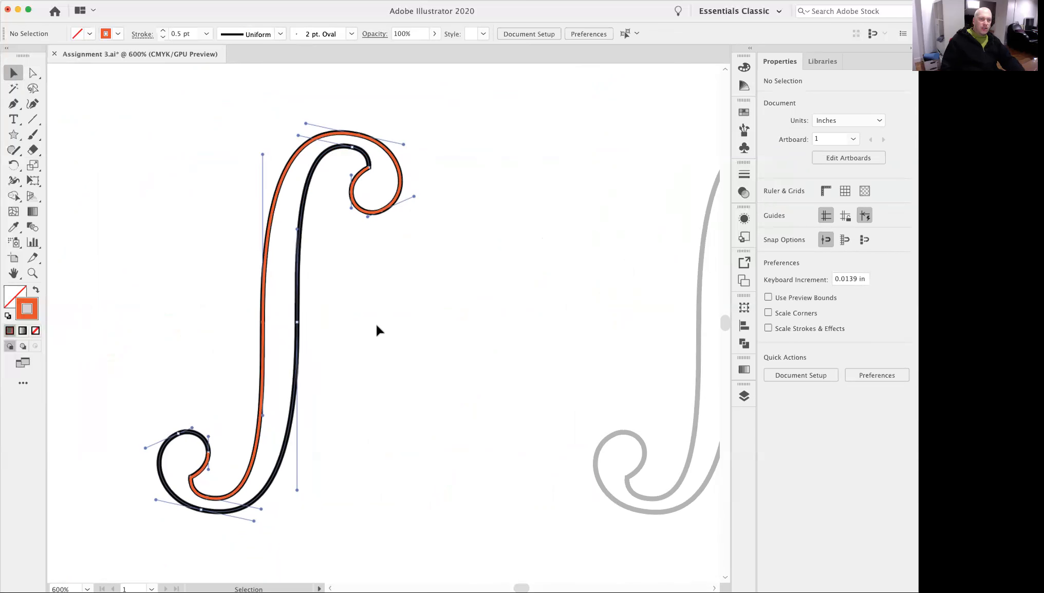
click(208, 457)
drag(238, 441, 303, 419)
drag(207, 396, 235, 560)
click(14, 103)
drag(436, 181, 334, 468)
drag(423, 308, 594, 166)
drag(339, 488, 459, 205)
drag(407, 413, 599, 226)
drag(455, 264, 586, 313)
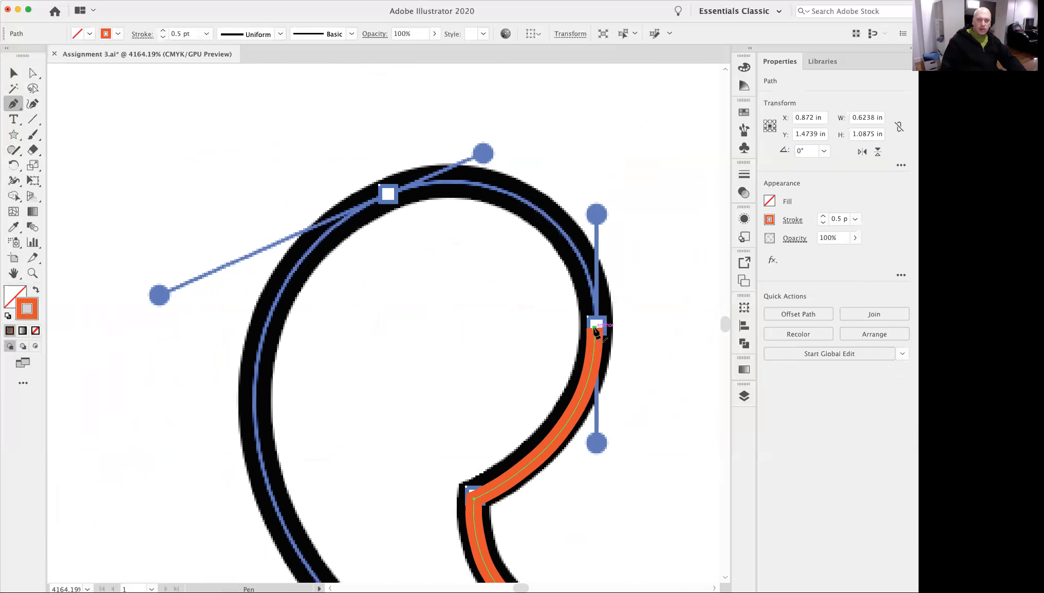
drag(595, 328, 595, 213)
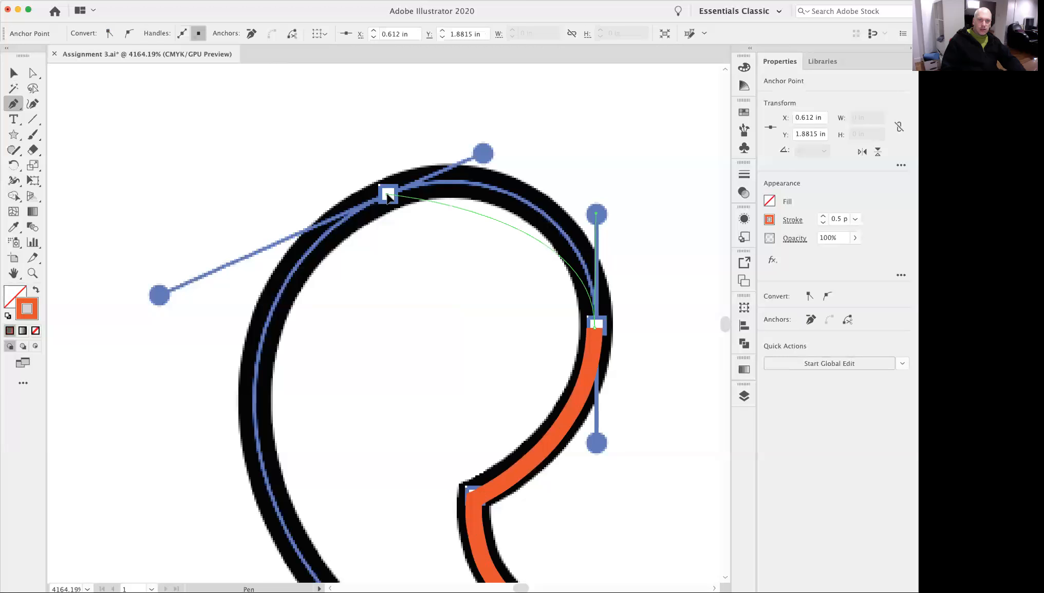
drag(388, 196, 159, 296)
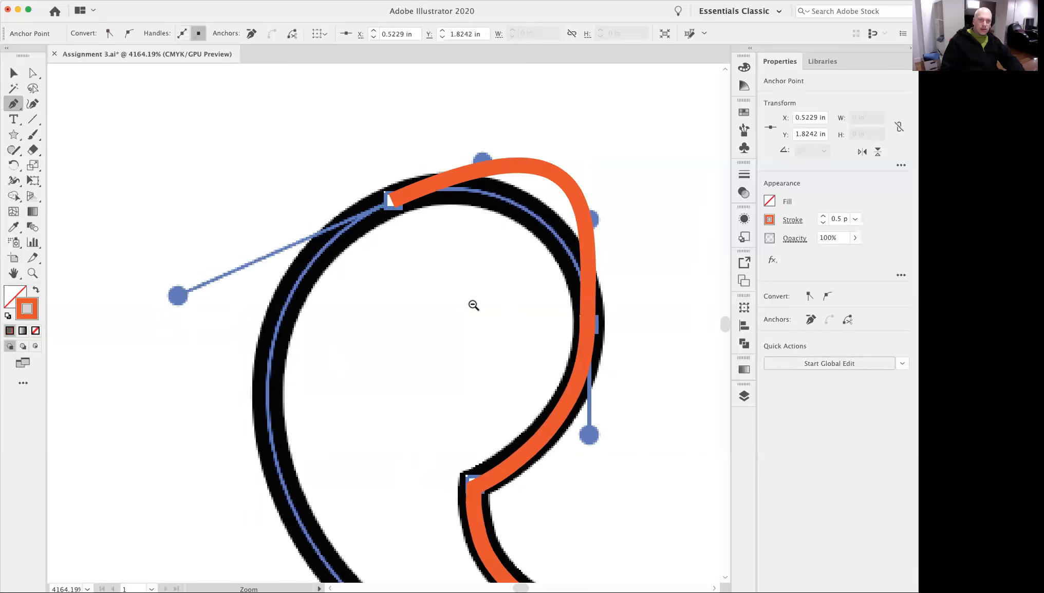
- Add the lower curl's bottom anchor to the orange path, with its handles following the template's direction
key(super+minus)
scroll(443, 427, down, 5)
drag(423, 447, 705, 510)
- Add the anchor midway up the stem's right edge and pull its handle up to the template's upper handle end
drag(620, 349, 188, 404)
drag(410, 244, 377, 518)
drag(440, 187, 392, 489)
drag(457, 69, 452, 411)
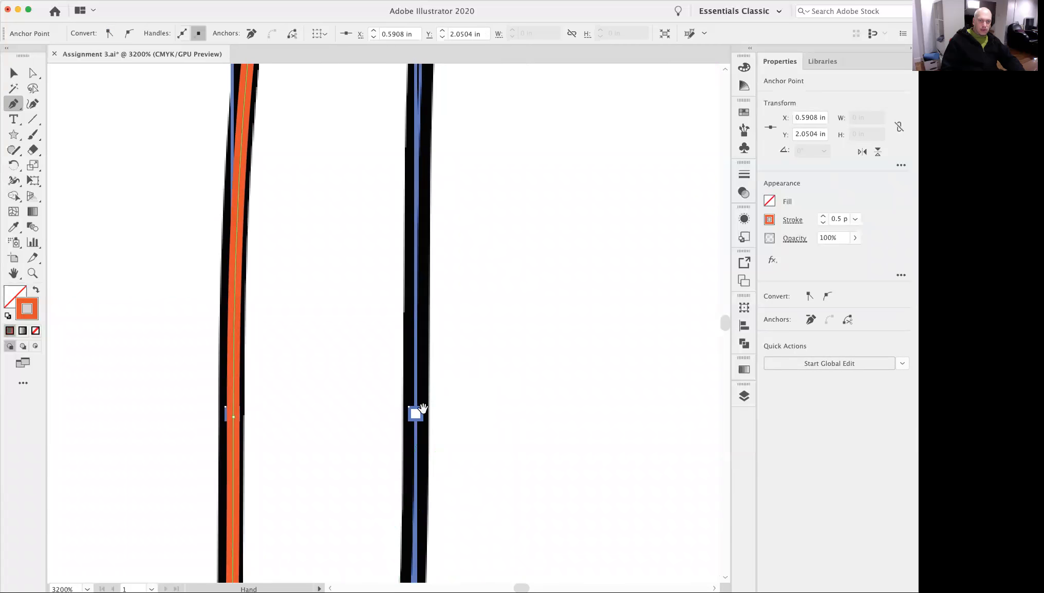
alt+click(436, 326)
alt+click(436, 326)
drag(358, 396, 433, 347)
alt+click(418, 303)
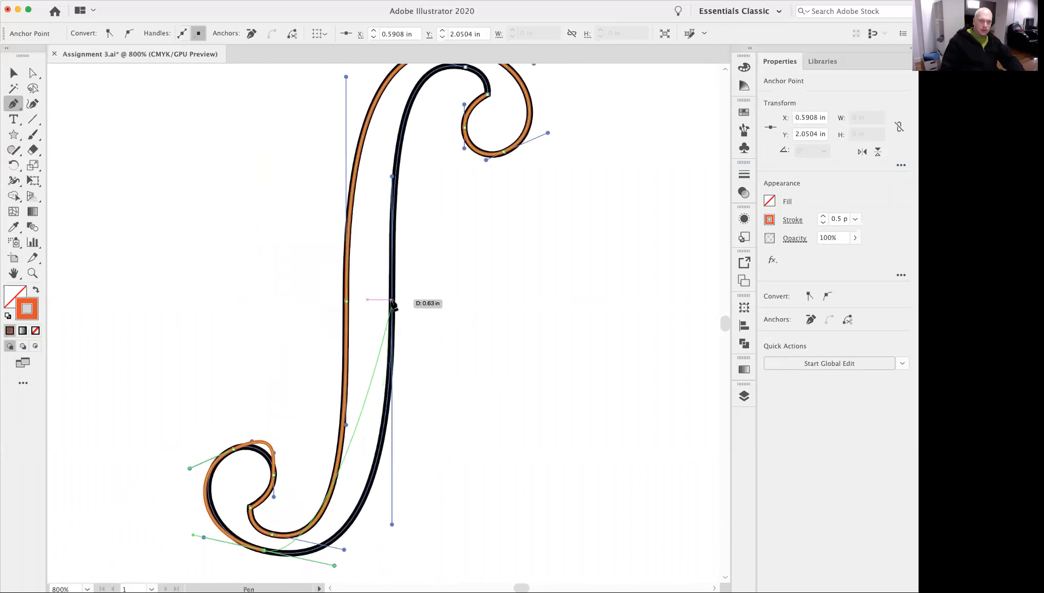
click(392, 302)
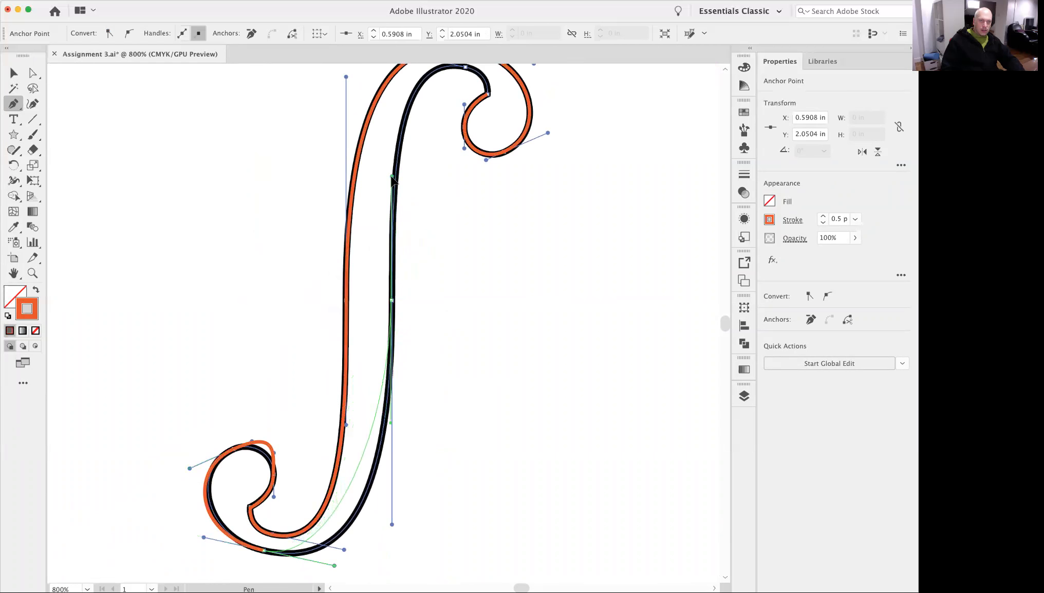
drag(392, 176, 392, 176)
- Add the upper curl's inner top anchor matching the template's left handle, and close the path at its starting corner
drag(425, 214, 394, 421)
drag(437, 288, 596, 305)
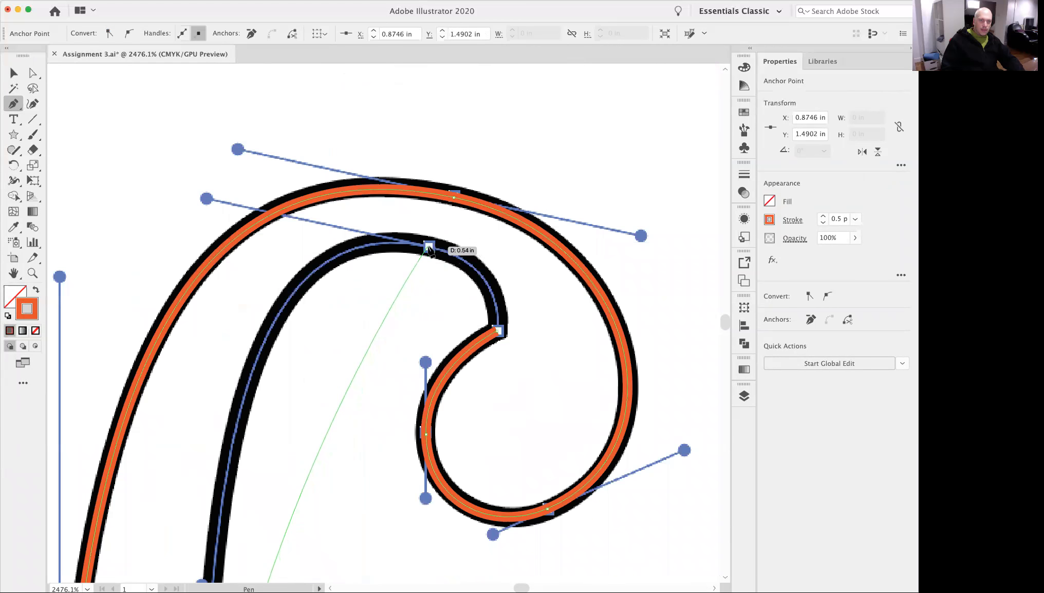
drag(429, 246, 649, 295)
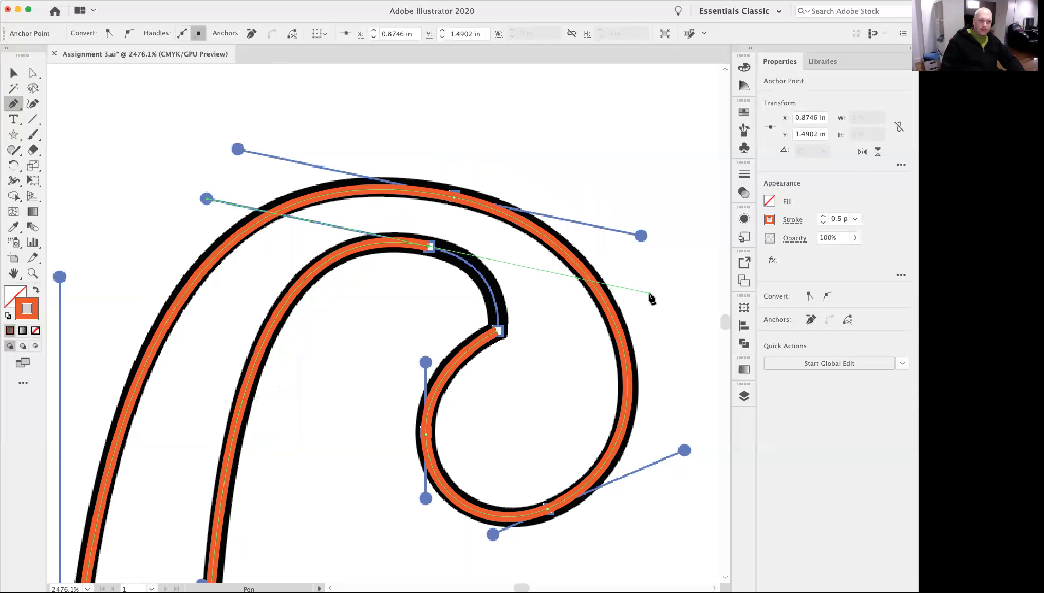
click(497, 333)
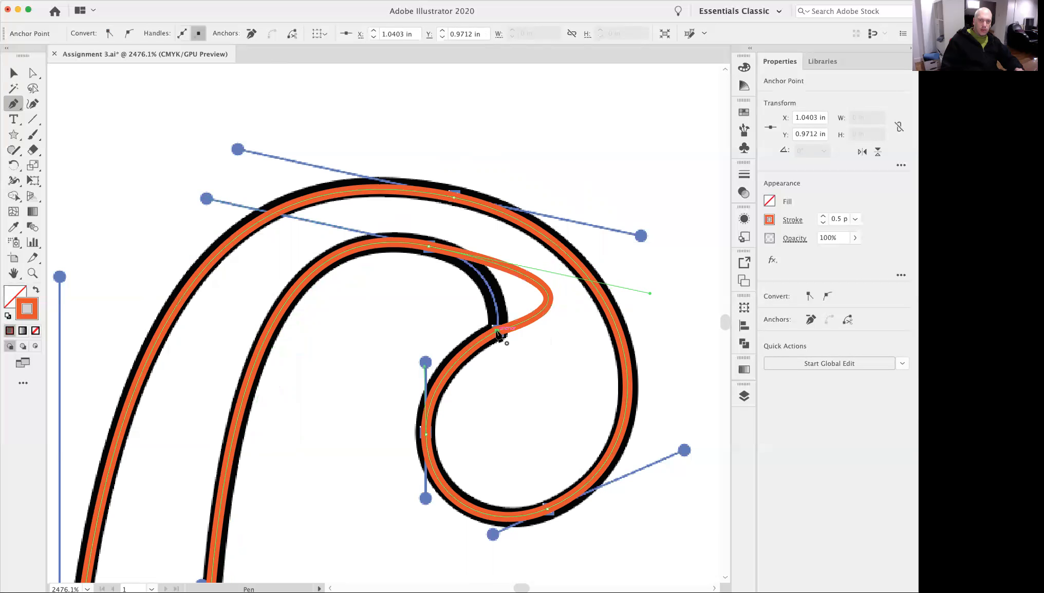
- With Direct Selection, fit the closing segment by shortening the inner top anchor's handle and extend the stem anchor's lower handle to match the template
click(30, 74)
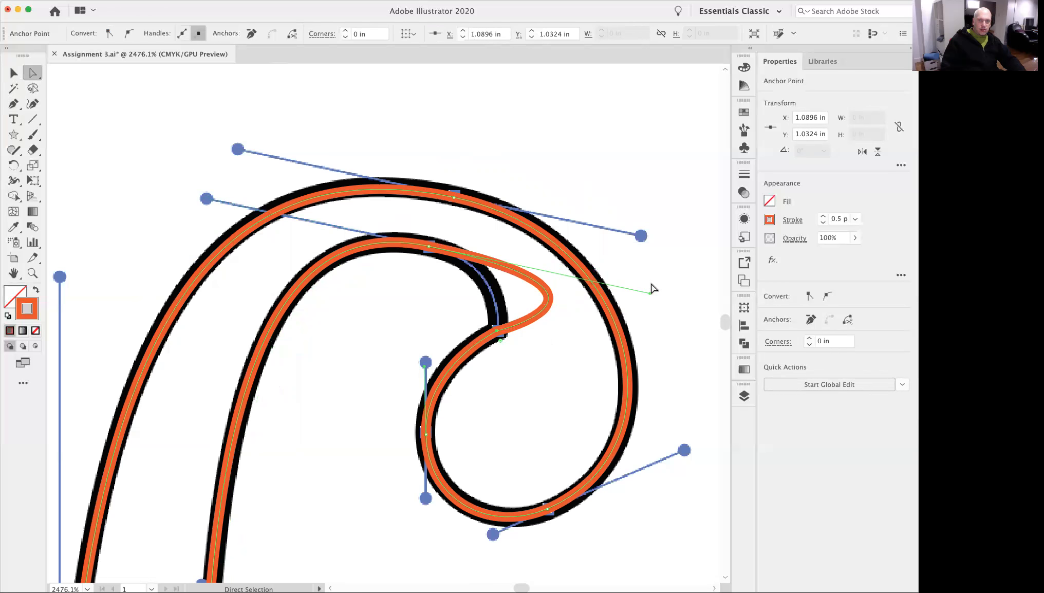
drag(651, 292, 508, 265)
key(space)
drag(389, 480, 465, 295)
alt+super+click(443, 404)
alt+super+click(443, 403)
drag(297, 456, 371, 202)
drag(398, 405, 490, 191)
drag(454, 370, 468, 303)
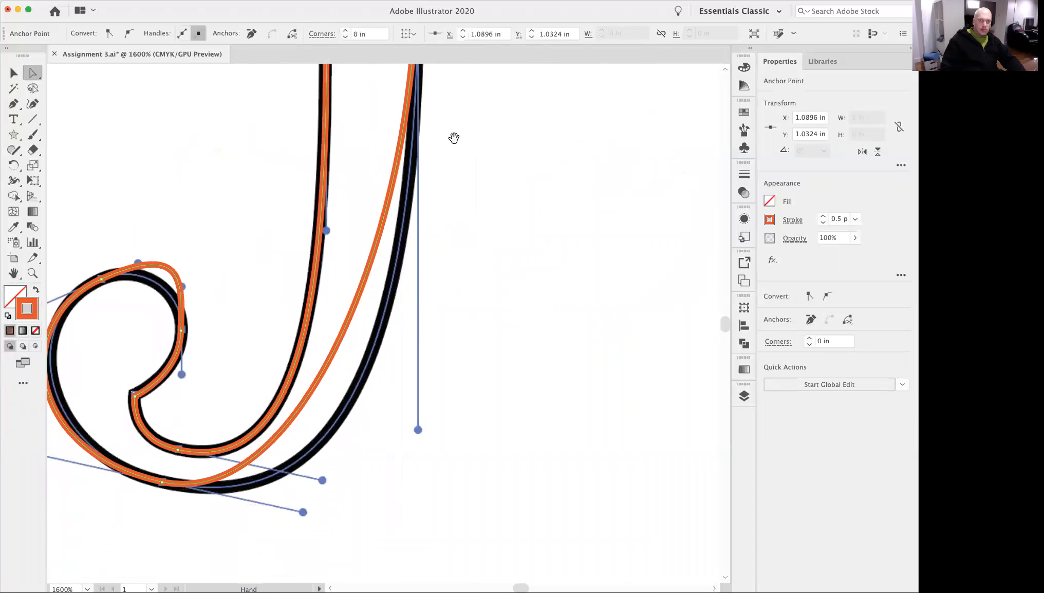
scroll(454, 137, up, 5)
click(403, 185)
key(space)
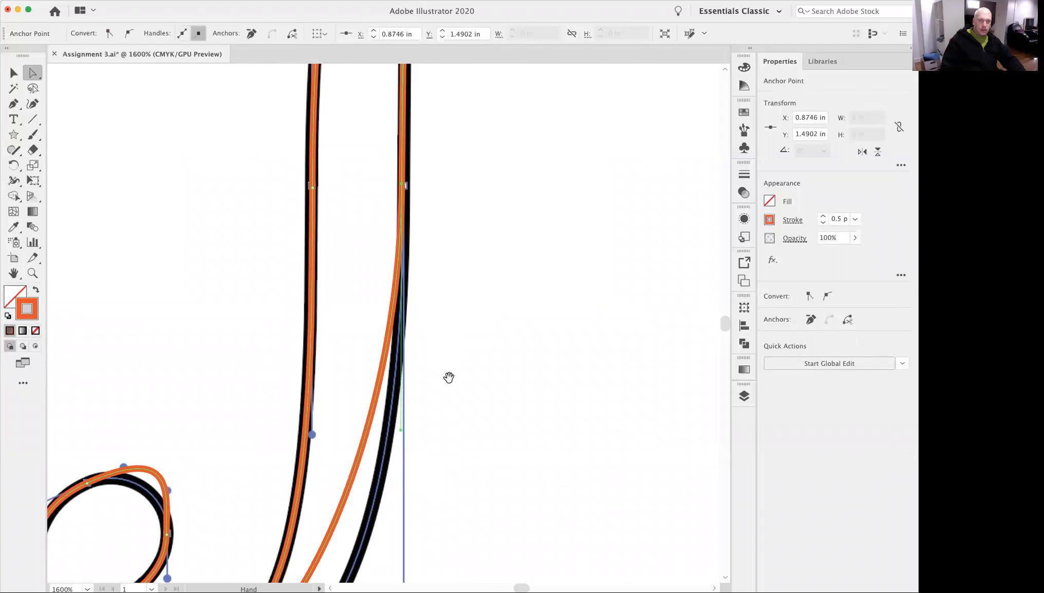
drag(448, 376, 448, 229)
mouse_move(401, 280)
mouse_down()
mouse_move(415, 485)
mouse_move(406, 488)
mouse_move(587, 464)
mouse_up()
key(space)
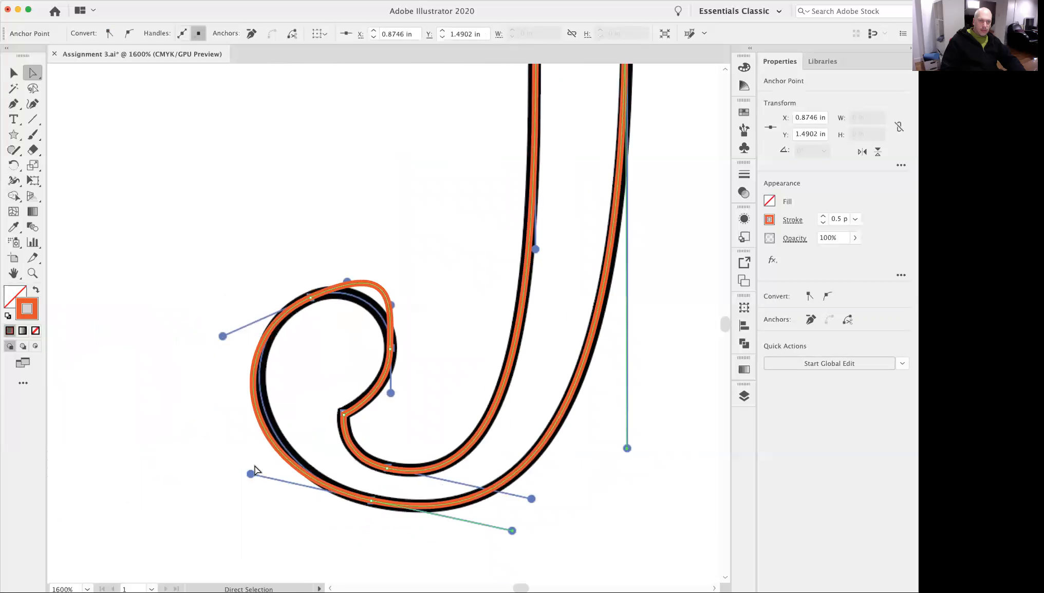
- Match the bottom anchor's left handle and the upper left anchor's right handle on the lower curl to the template, and deselect the path
click(369, 499)
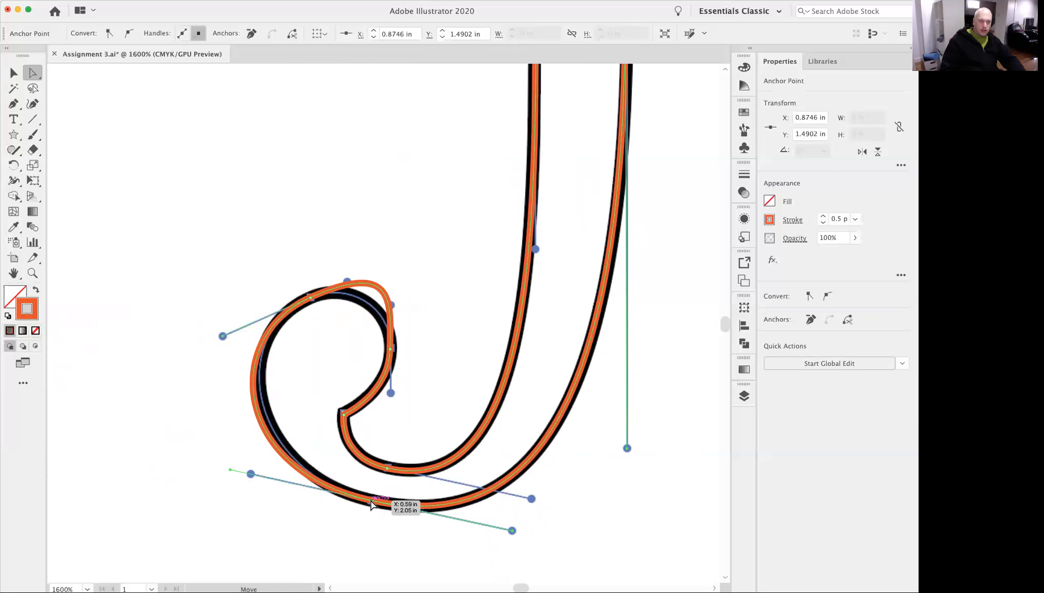
drag(231, 471, 251, 475)
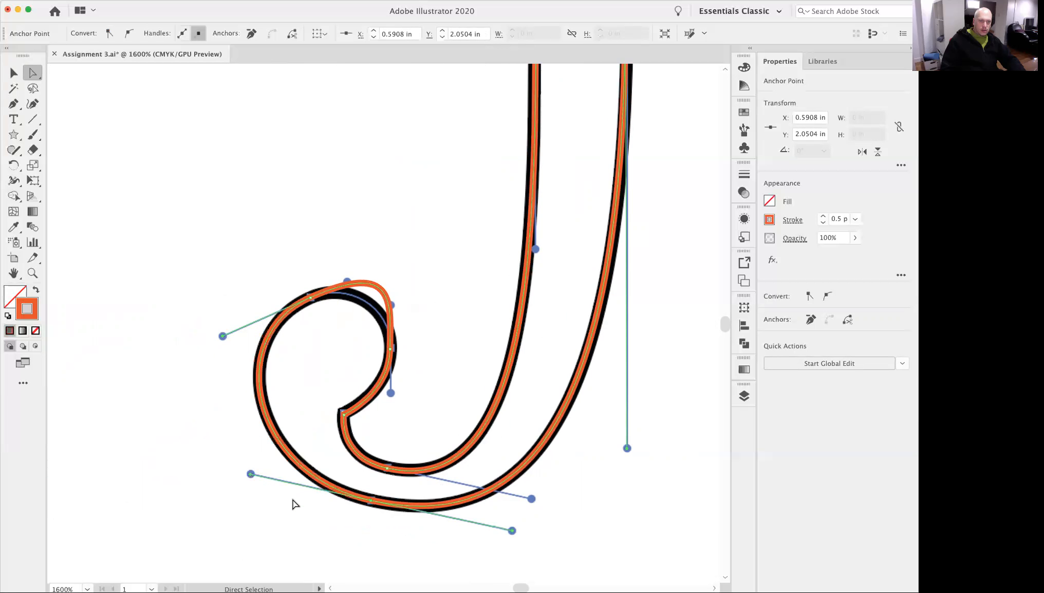
drag(387, 294, 348, 284)
click(445, 346)
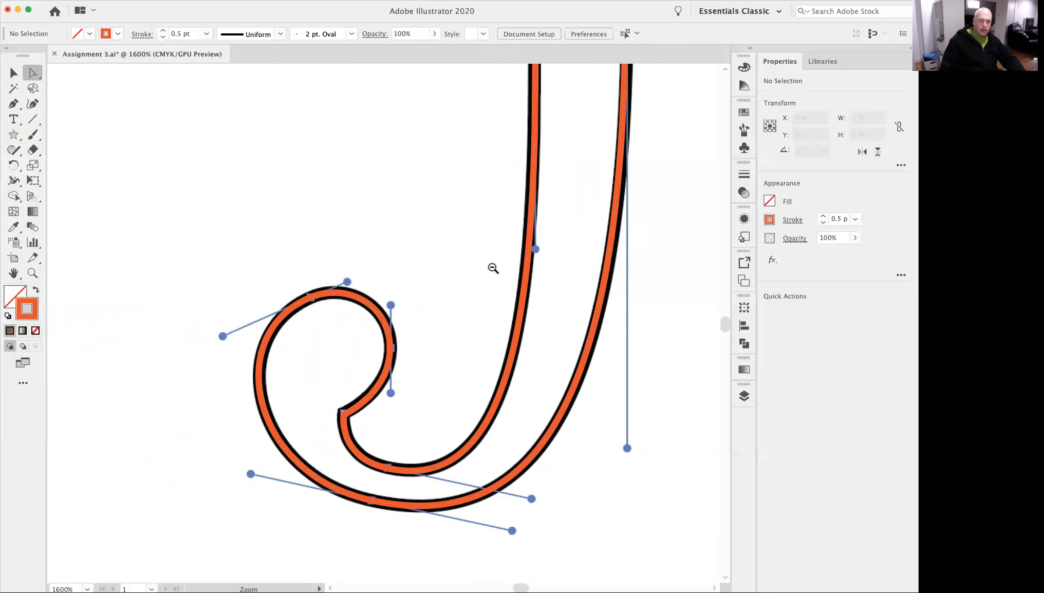
- Select the complete orange scroll path and place a duplicate between the template and the gray scroll
alt+super+click(492, 267)
alt+super+click(491, 268)
alt+super+click(492, 268)
alt+super+click(492, 268)
click(14, 79)
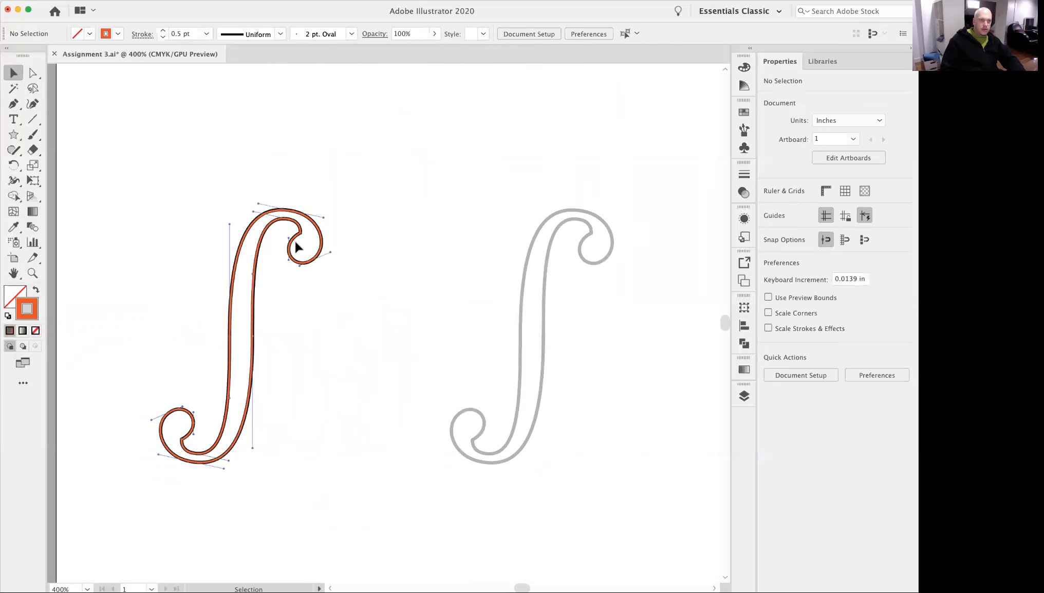
click(300, 238)
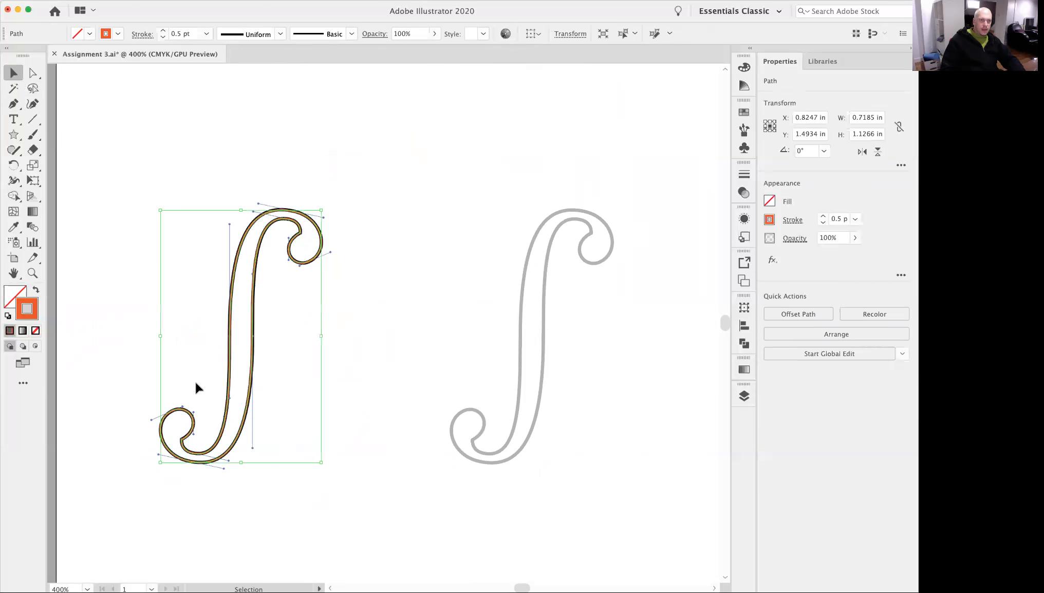
click(284, 380)
click(251, 368)
drag(251, 368, 392, 373)
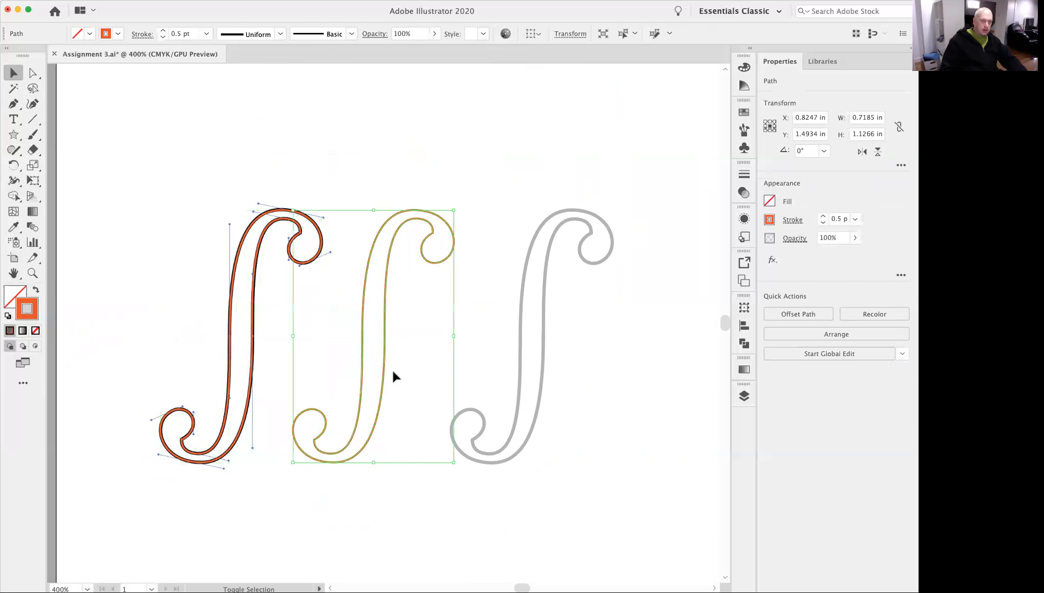
- Swap the duplicate scroll's stroke and fill so it has a solid orange fill and no stroke, and deselect it
click(37, 289)
click(462, 333)
key(space)
mouse_move(459, 338)
mouse_down()
mouse_move(417, 328)
mouse_move(434, 335)
mouse_up()
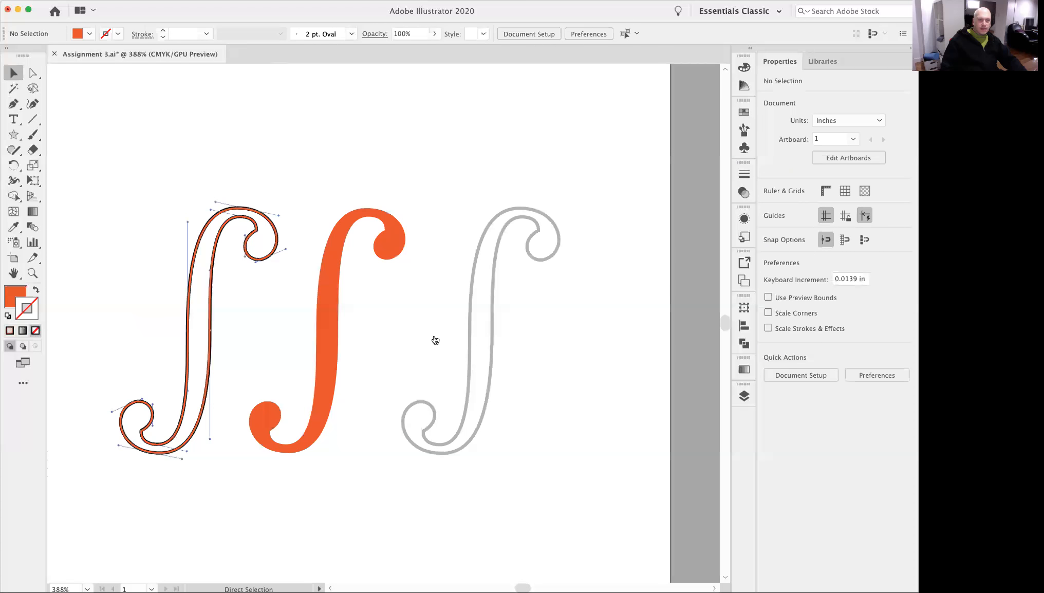
- Open Violin.ai and return to the Assignment 3.ai document
click(533, 373)
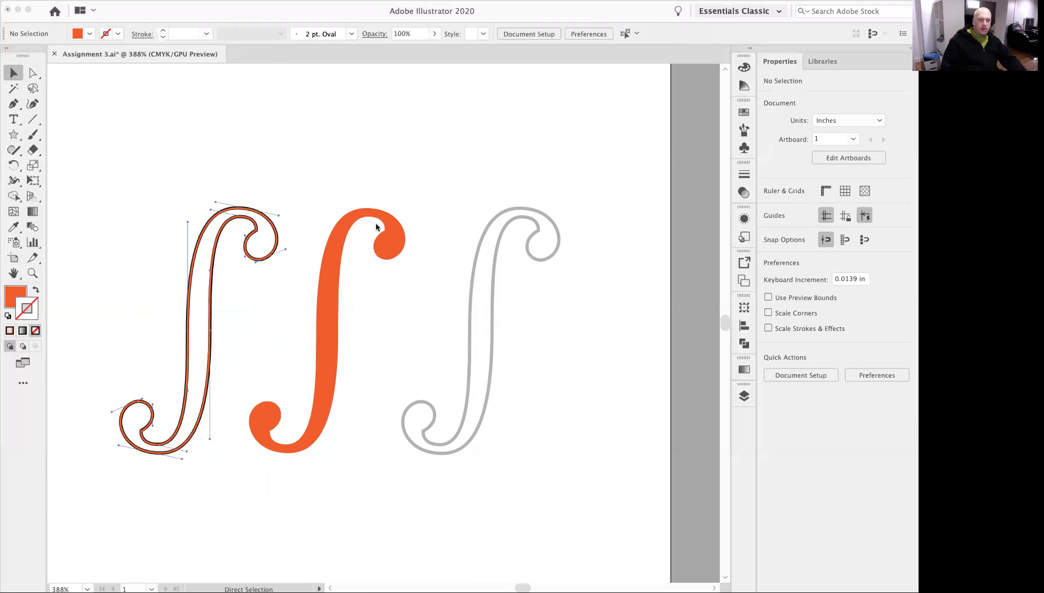
click(342, 182)
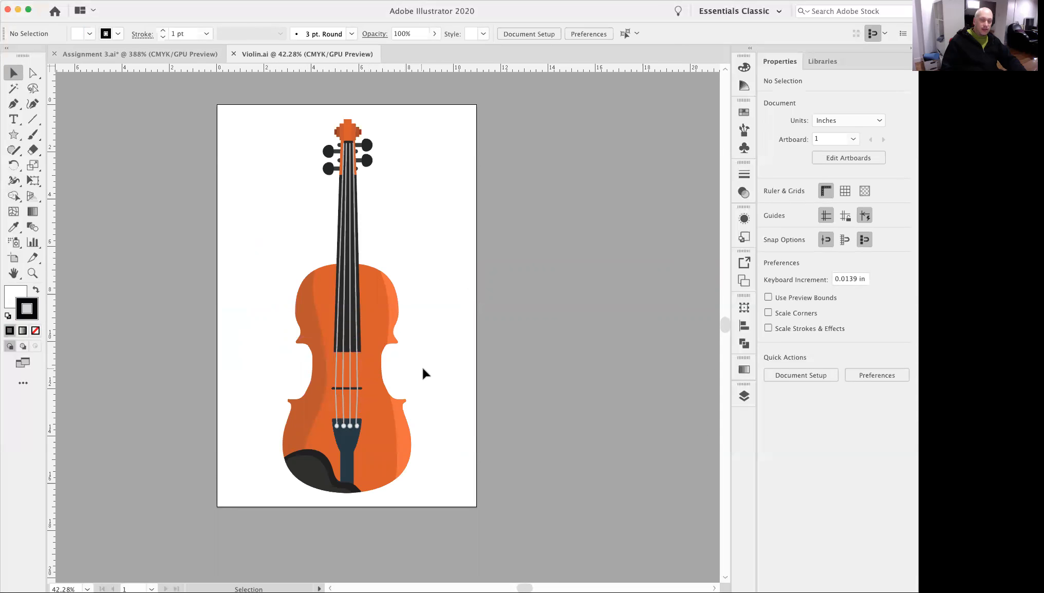
click(161, 57)
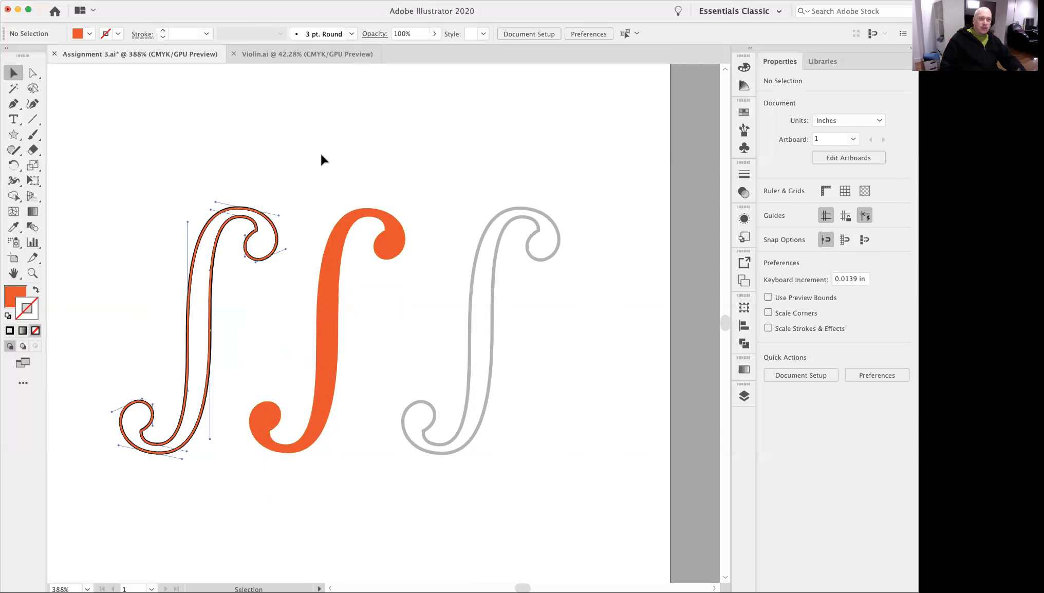
- Copy the filled orange scroll from Assignment 3.ai and paste it into Violin.ai
key(space)
mouse_move(377, 319)
mouse_down()
mouse_move(435, 324)
mouse_move(376, 331)
mouse_up()
click(329, 335)
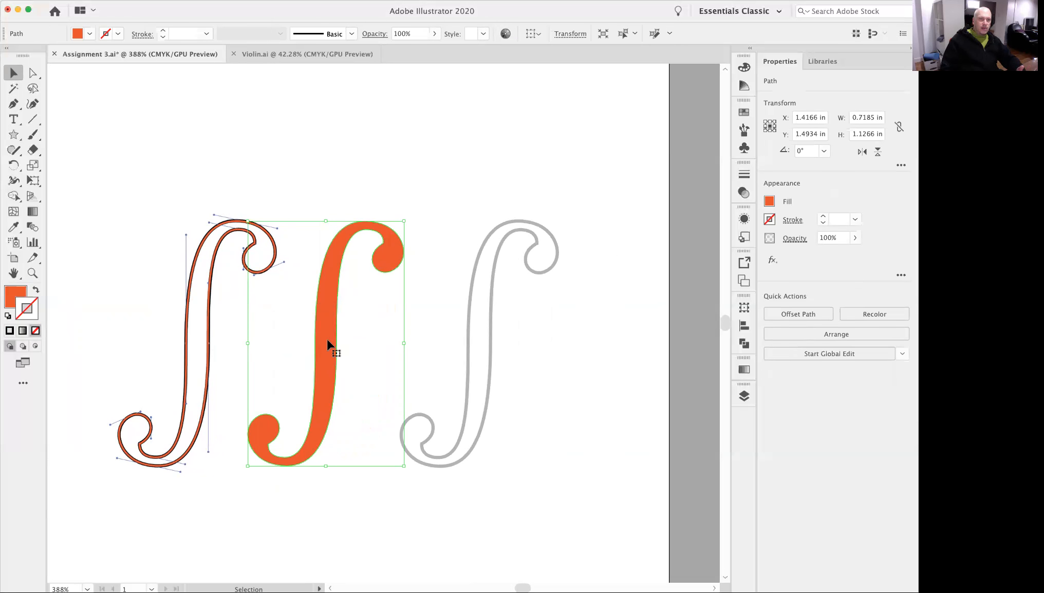
click(256, 55)
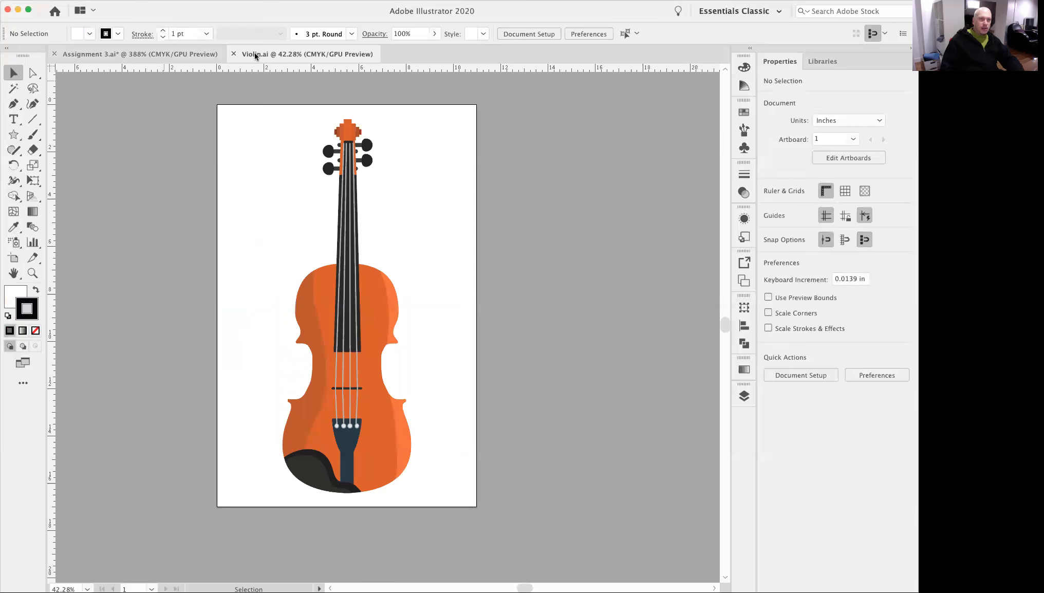
click(218, 55)
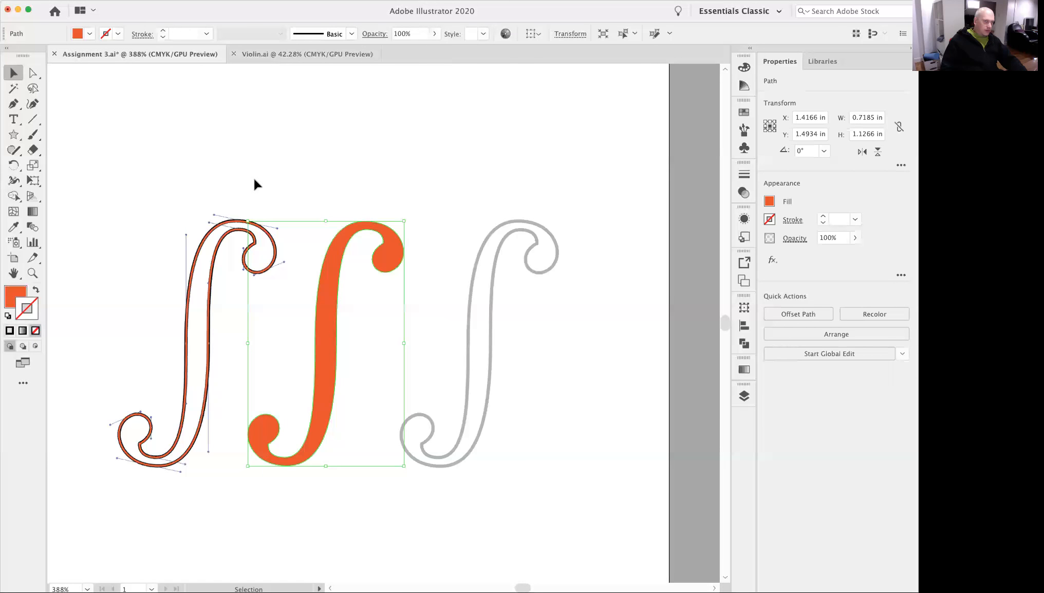
click(100, 0)
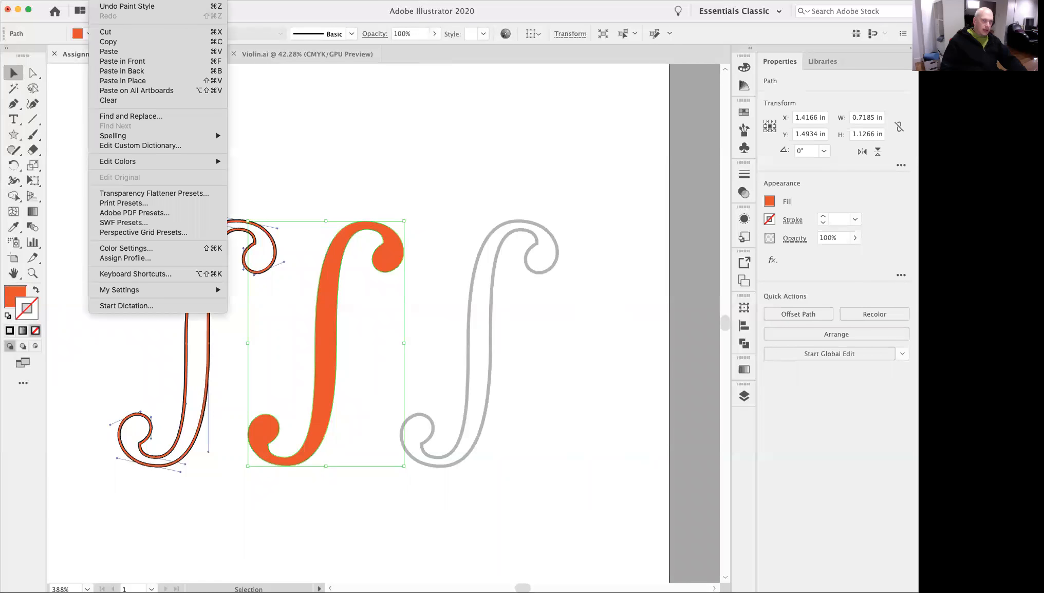
click(121, 41)
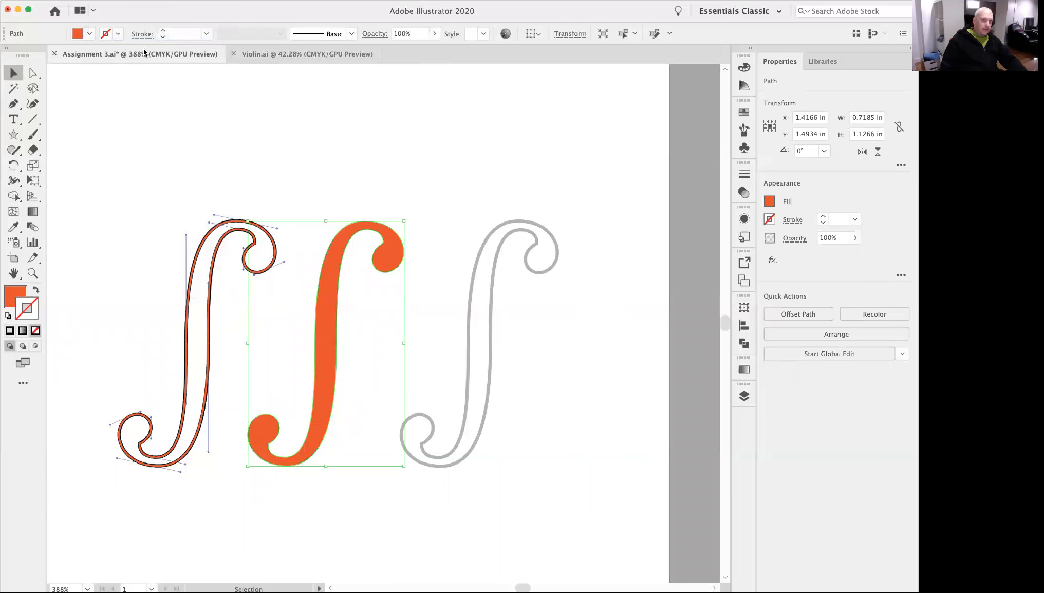
click(270, 54)
click(101, 0)
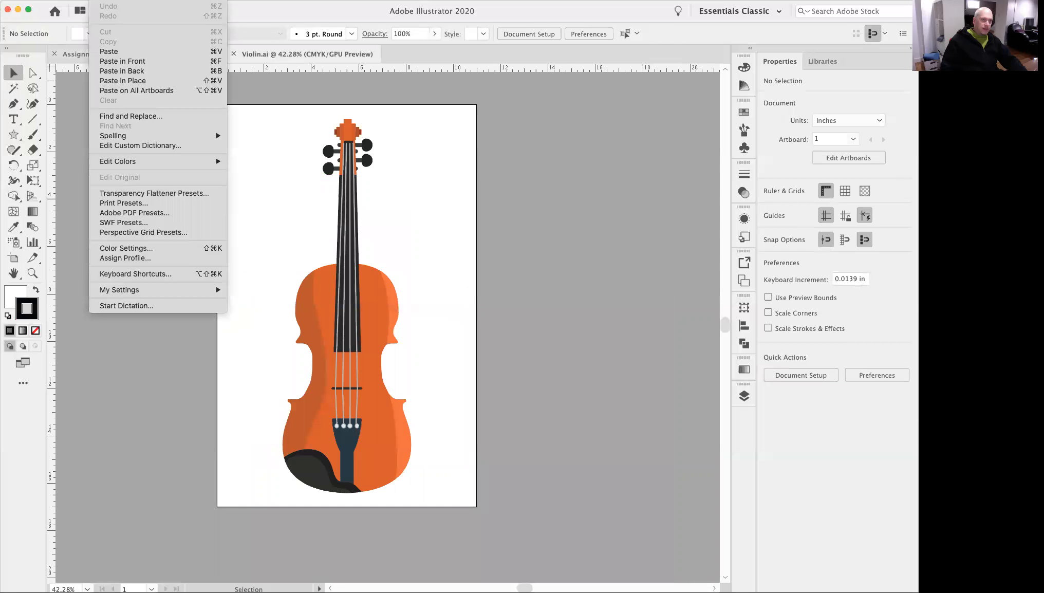
click(127, 51)
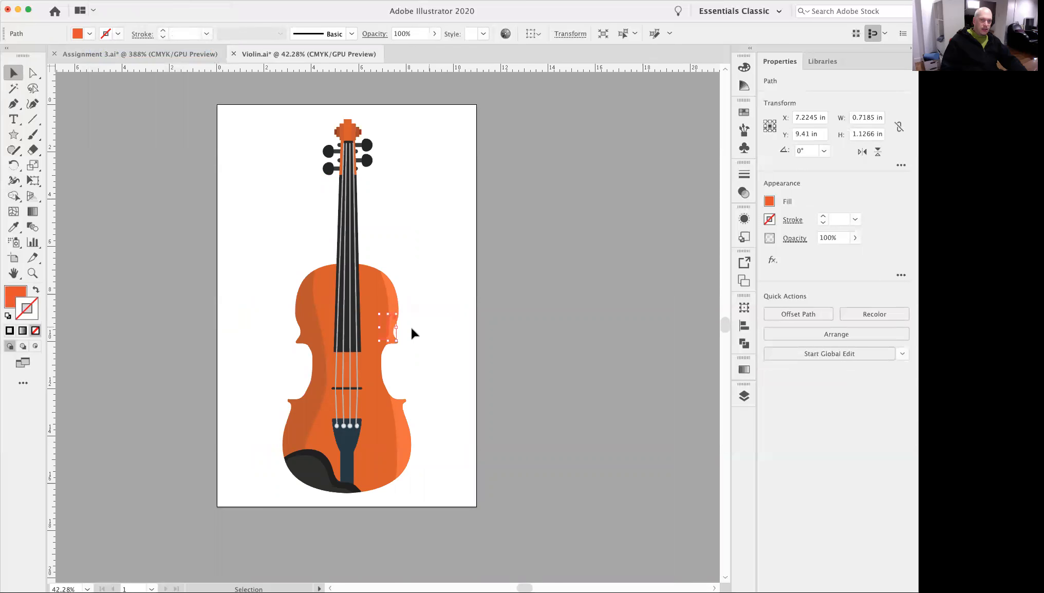
- Move the pasted orange scroll off the violin body onto the white area beside its right edge
drag(389, 335, 405, 339)
drag(343, 279, 413, 260)
drag(398, 325, 562, 284)
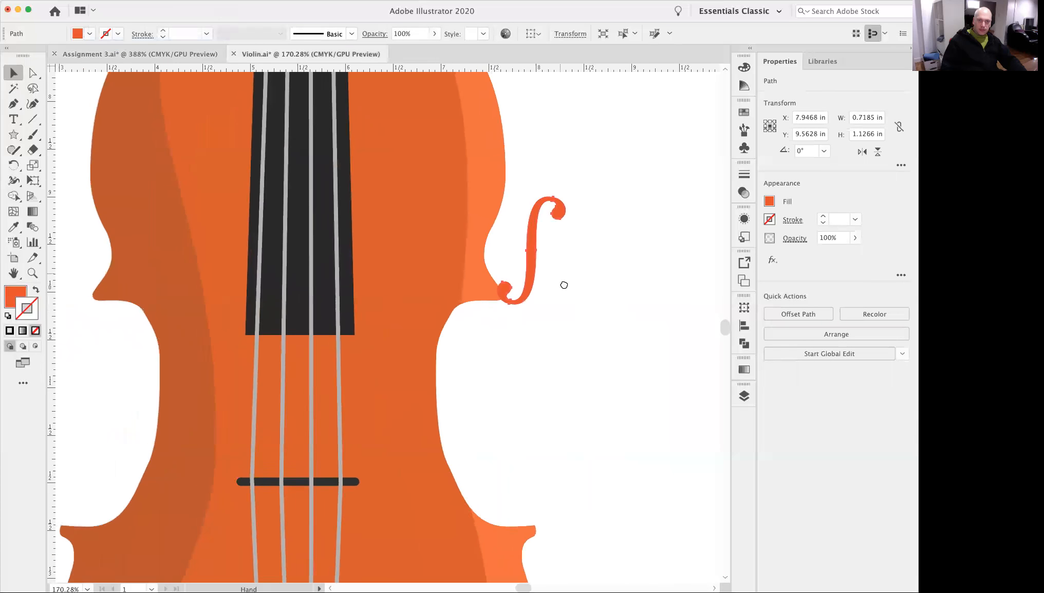
- Recolor the pasted scroll with the fingerboard's dark fill using the Eyedropper, and deselect it
click(769, 202)
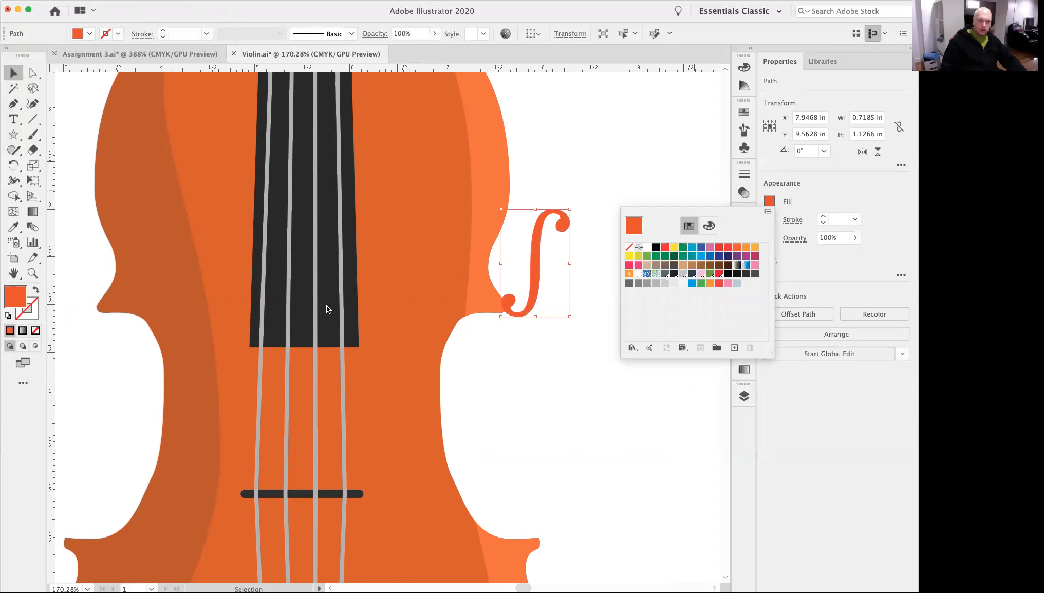
click(12, 228)
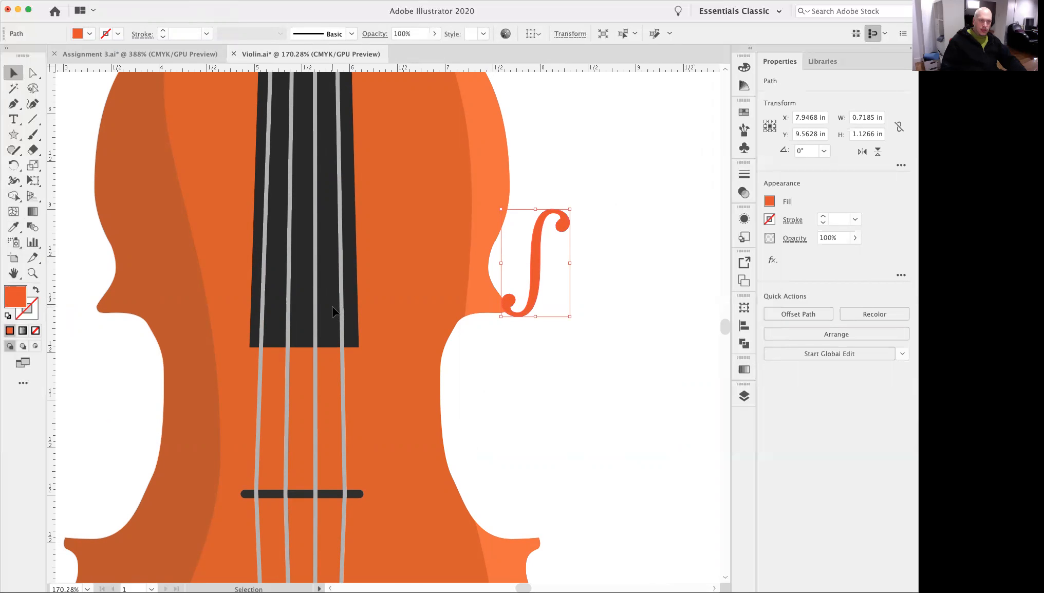
click(14, 227)
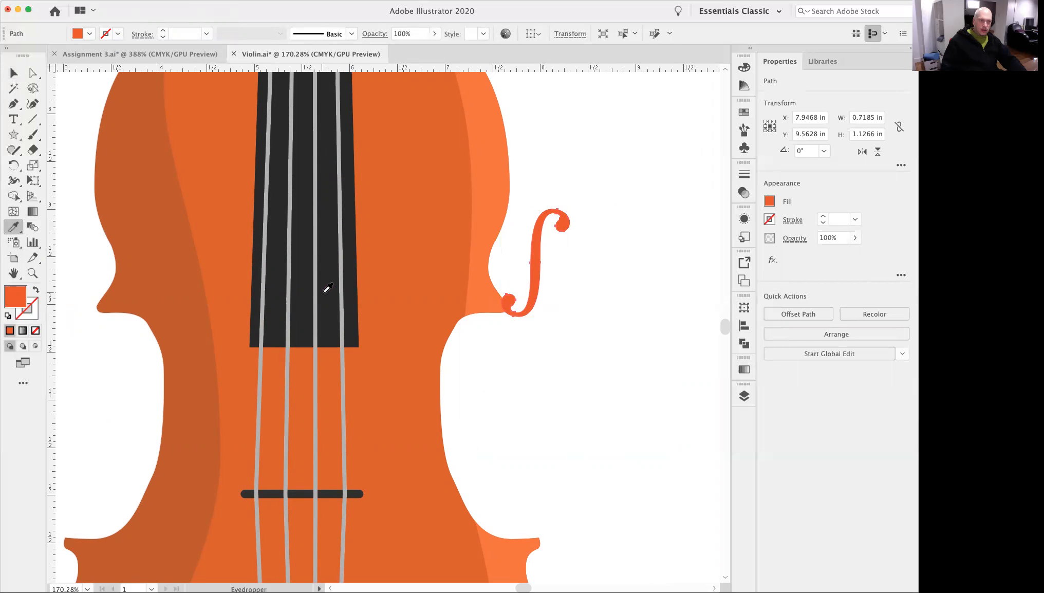
click(331, 288)
click(14, 72)
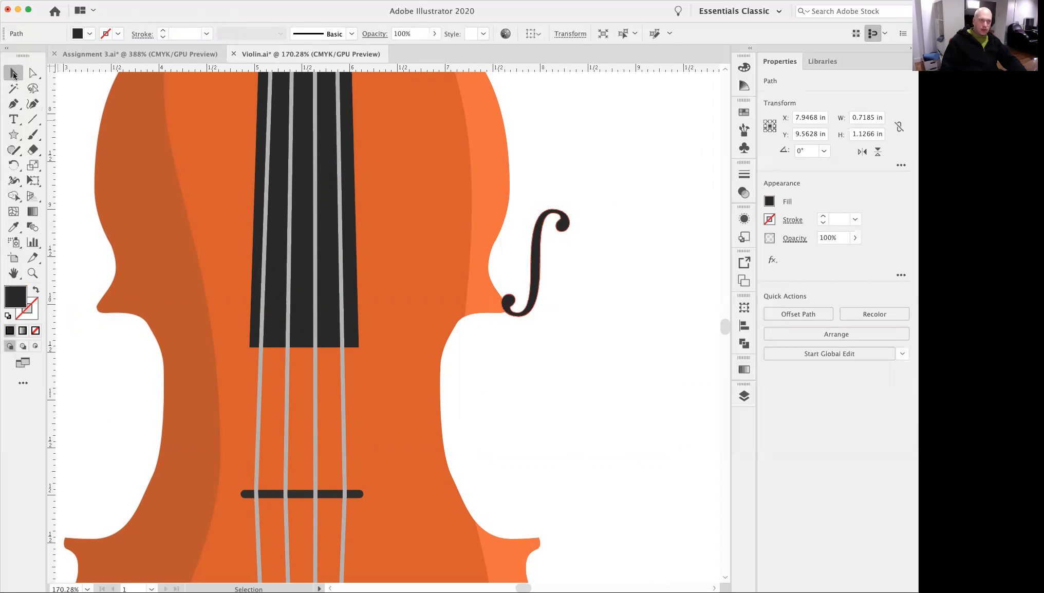
click(566, 351)
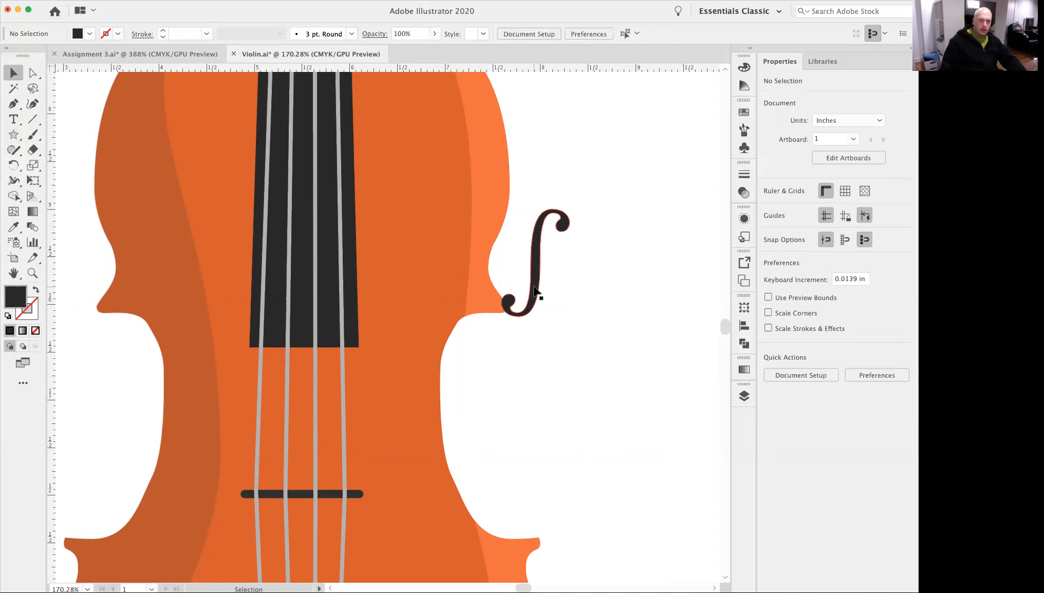
- Place the dark scroll on the violin body left of the strings and enlarge it to about 1.04 by 1.63 in
drag(533, 278, 204, 443)
alt+super+click(293, 384)
drag(401, 361, 349, 279)
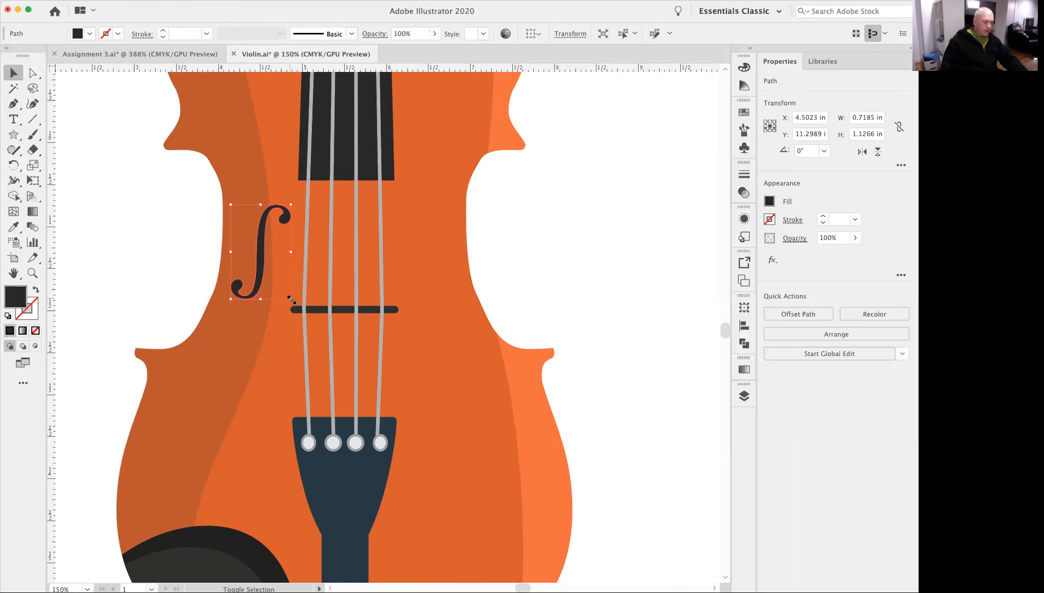
drag(291, 299, 322, 346)
drag(271, 278, 248, 290)
drag(300, 355, 298, 350)
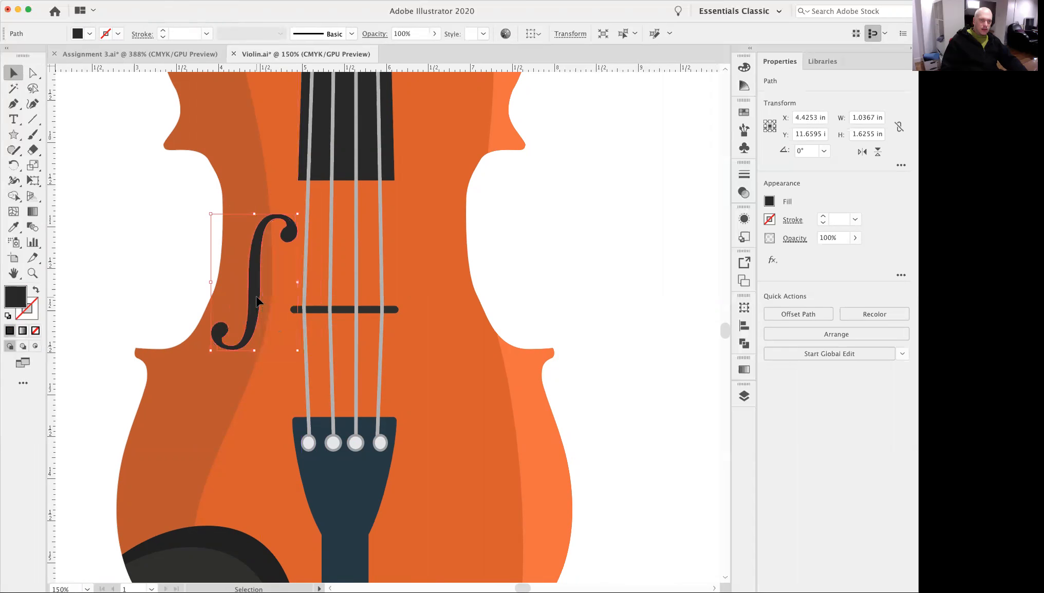
- Shift the dark scroll slightly down and left on the violin body to about X 4.36 in, Y 11.78 in, and deselect it
click(589, 252)
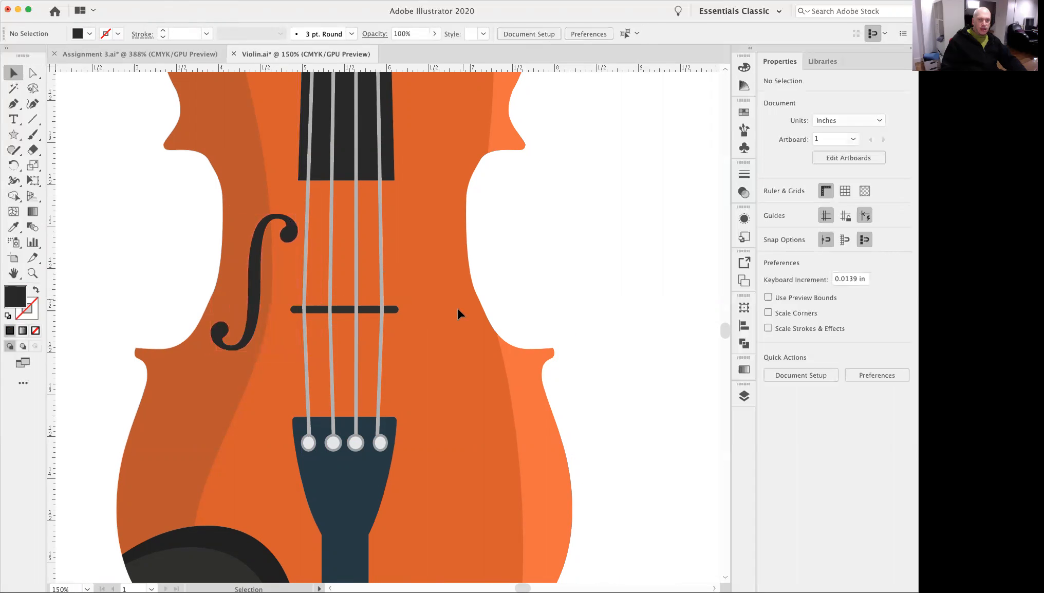
drag(333, 305, 389, 322)
key(super+minus)
drag(425, 254, 356, 345)
drag(268, 426, 265, 432)
click(506, 376)
- Copy the dark scroll-shaped sound hole and paste the duplicate directly in front of it
scroll(334, 345, down, 2)
click(268, 399)
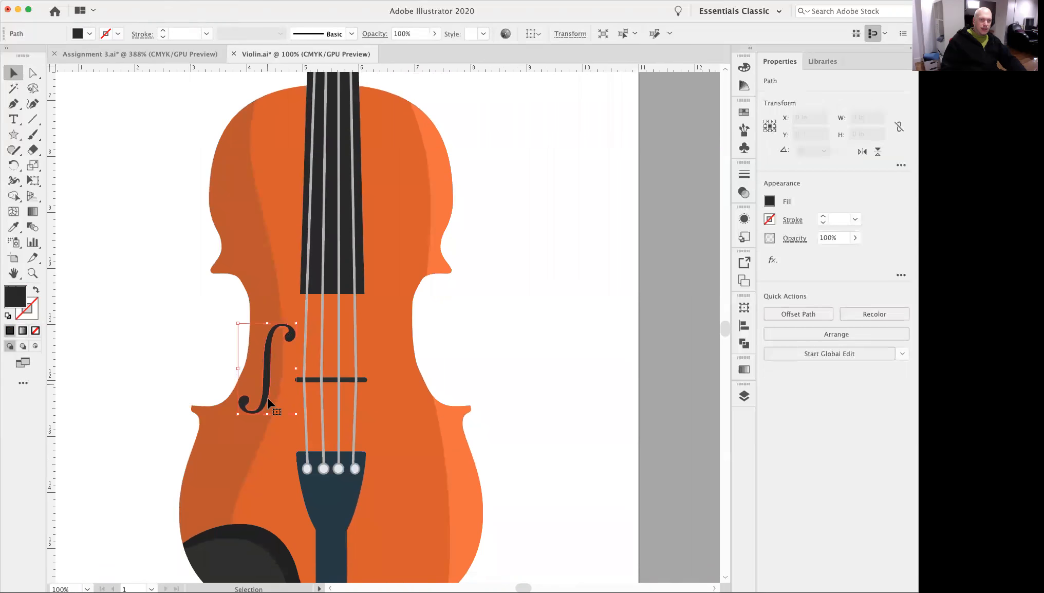
click(97, 0)
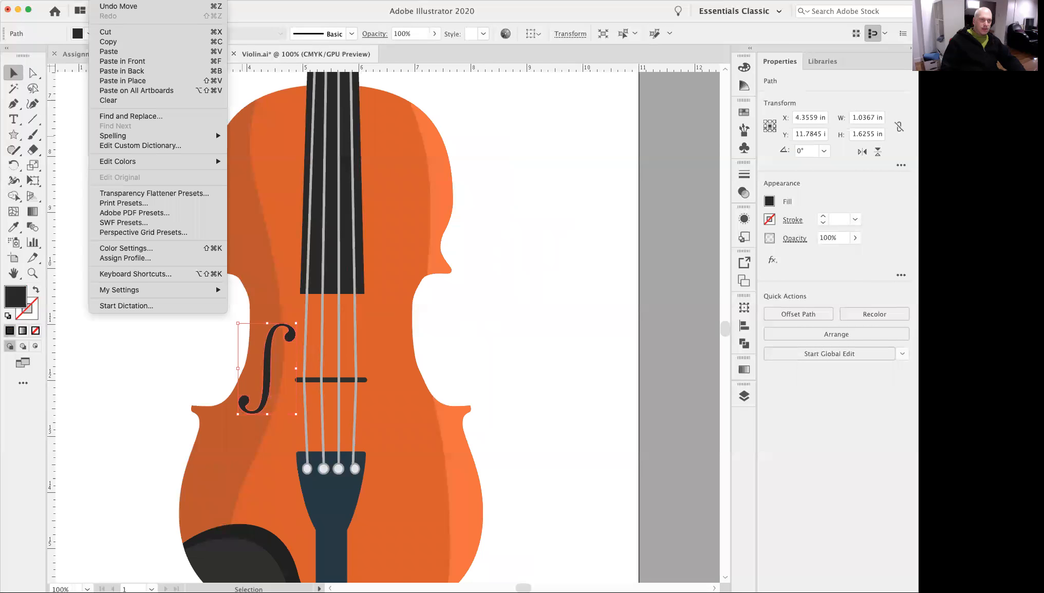
click(117, 42)
click(98, 0)
click(123, 61)
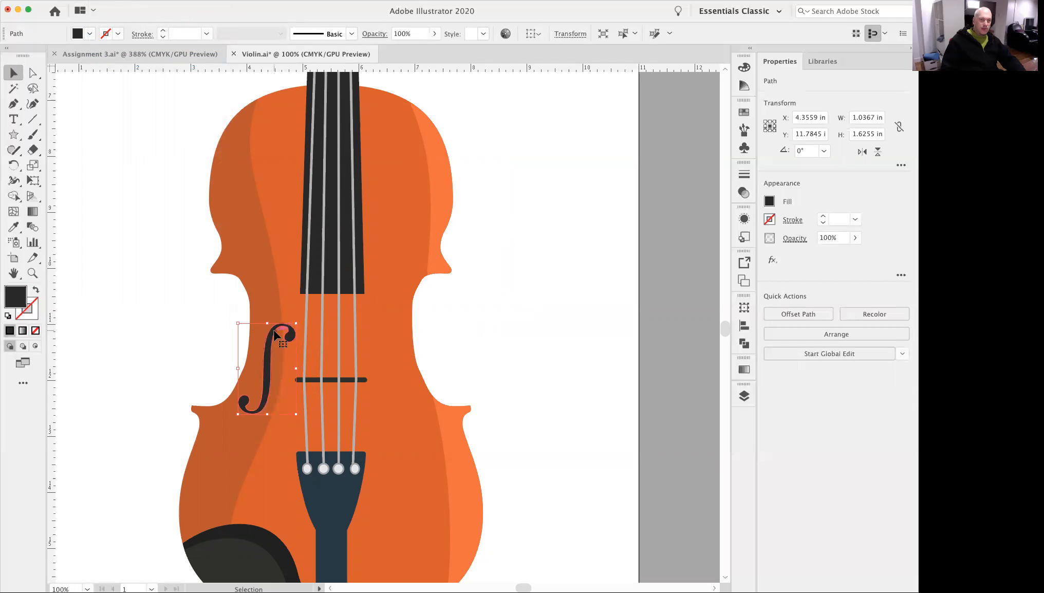
- Mirror the pasted sound hole horizontally about its own centre with the Reflect tool
click(17, 168)
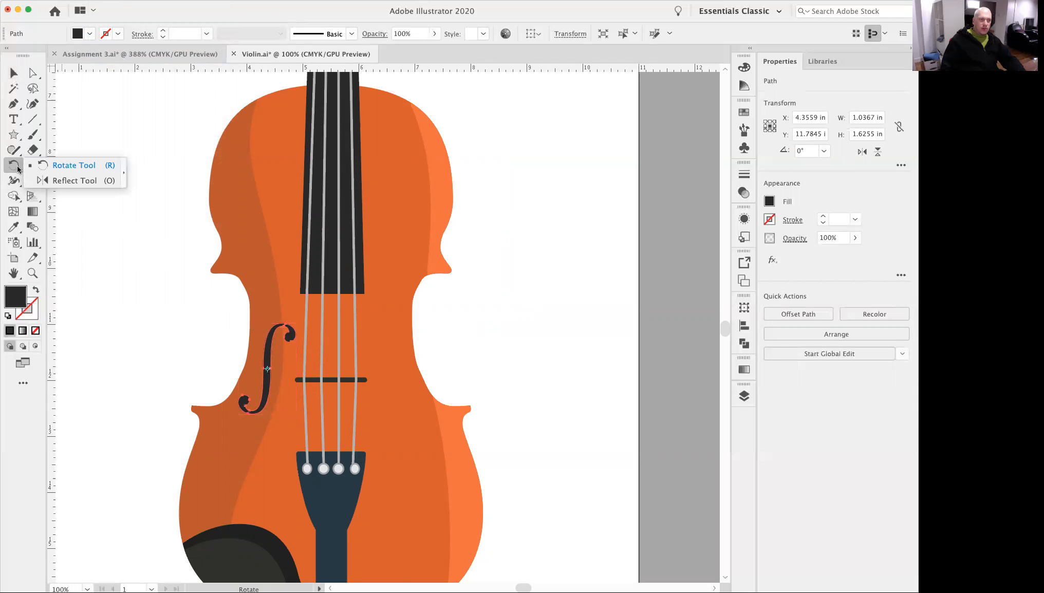
click(63, 182)
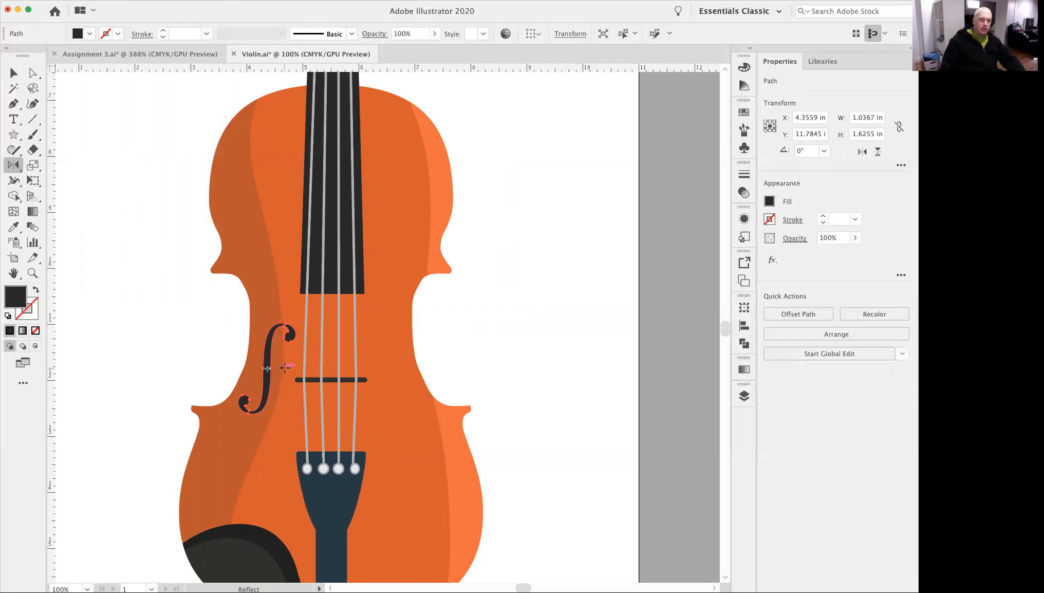
key(super+space)
drag(284, 370, 449, 273)
key(space)
drag(339, 360, 419, 339)
key(super+space)
key(space)
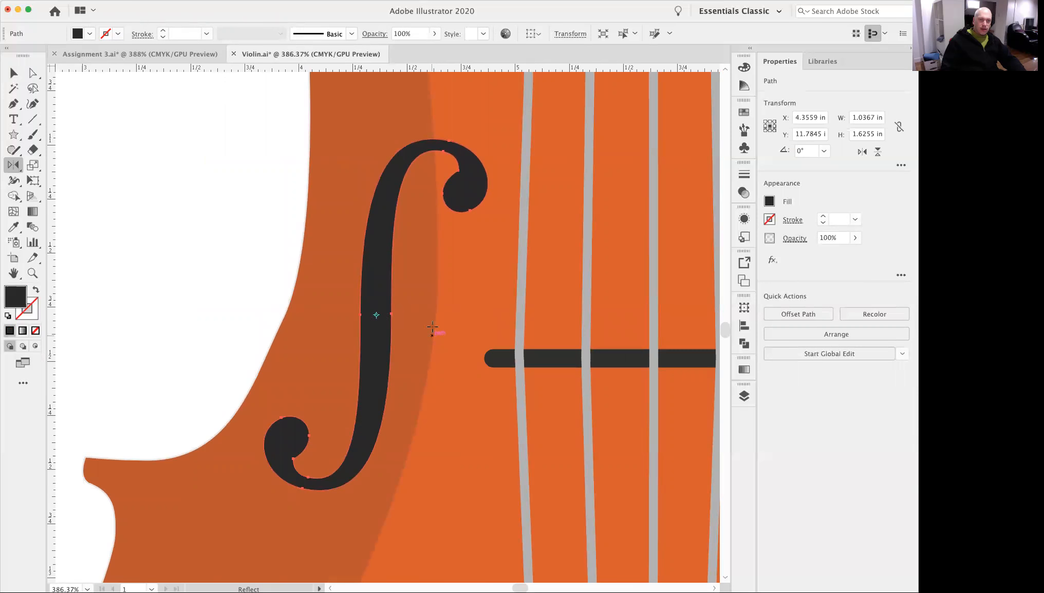
drag(454, 357, 475, 322)
alt+super+click(477, 321)
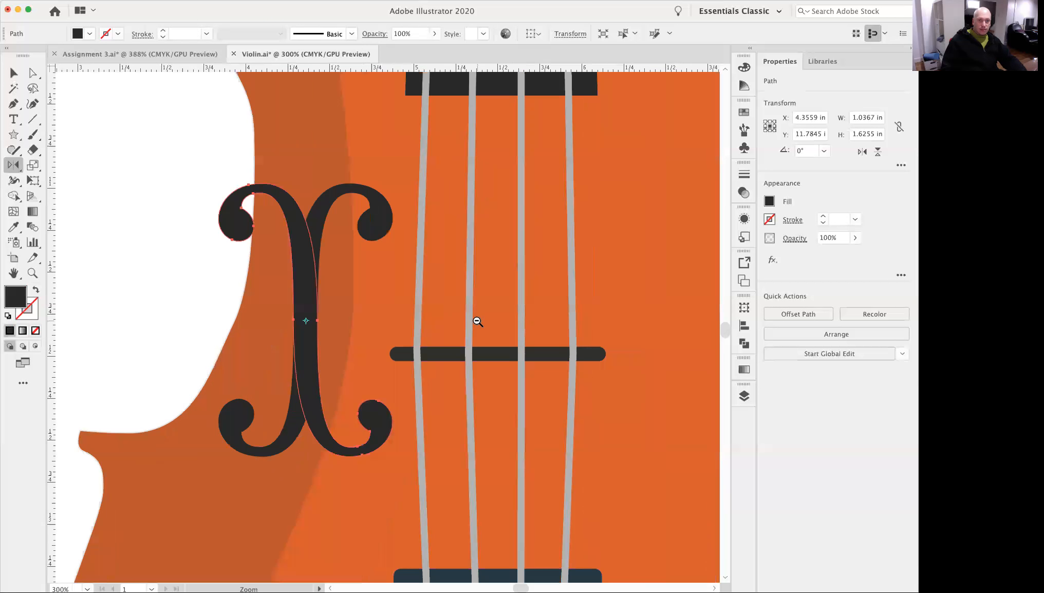
- Move the mirrored sound hole straight across to the right of the strings and deselect it
click(14, 74)
scroll(277, 323, right, 5)
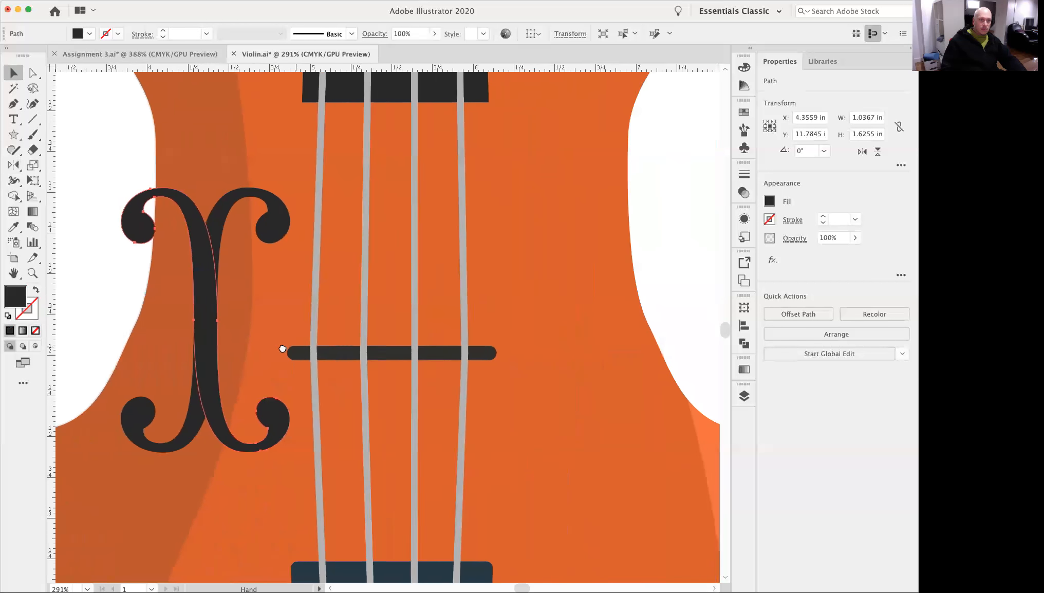
drag(188, 339, 554, 342)
click(669, 294)
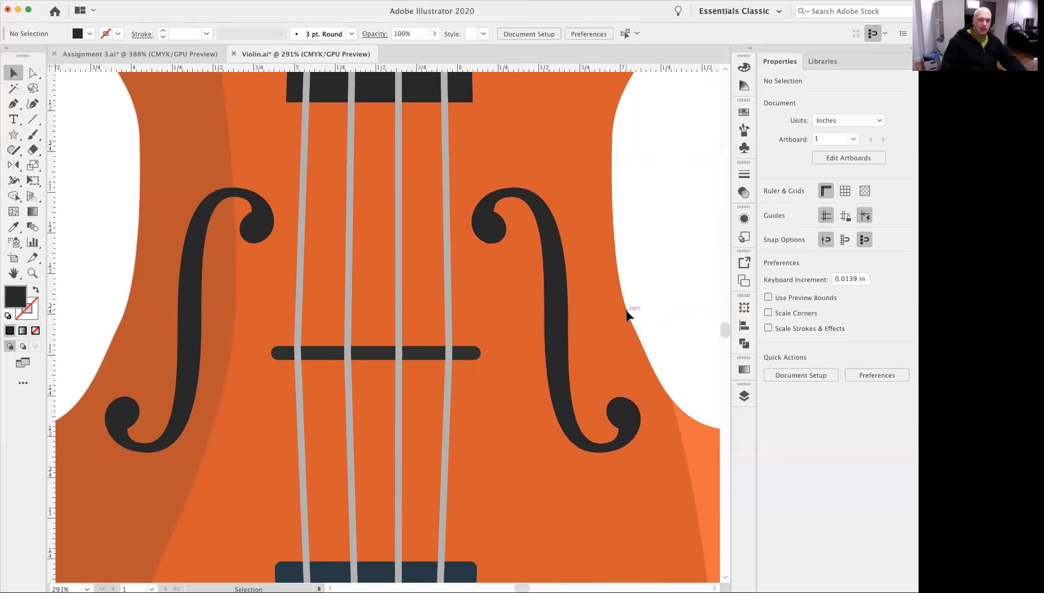
alt+super+click(470, 306)
alt+super+click(405, 327)
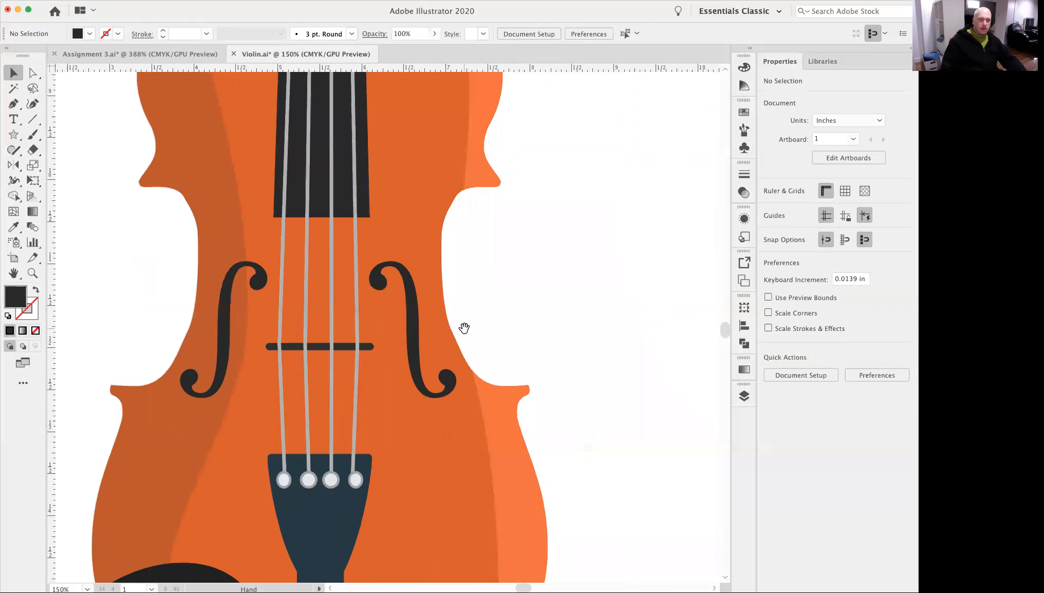
- Delete the mirrored sound hole right of the strings and paste a fresh copy in front of the left one
click(412, 338)
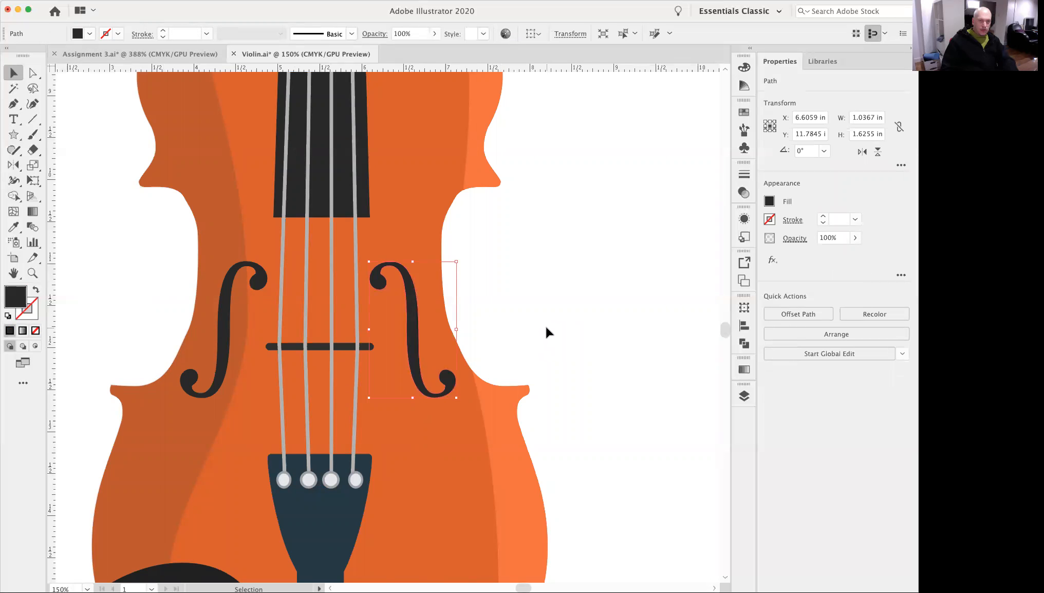
key(Delete)
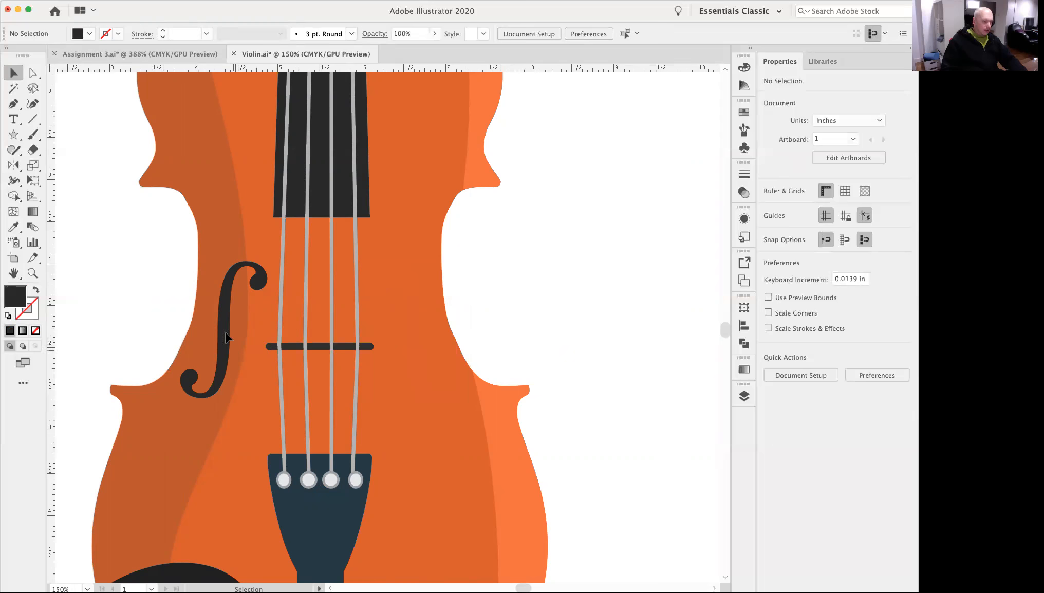
click(99, 0)
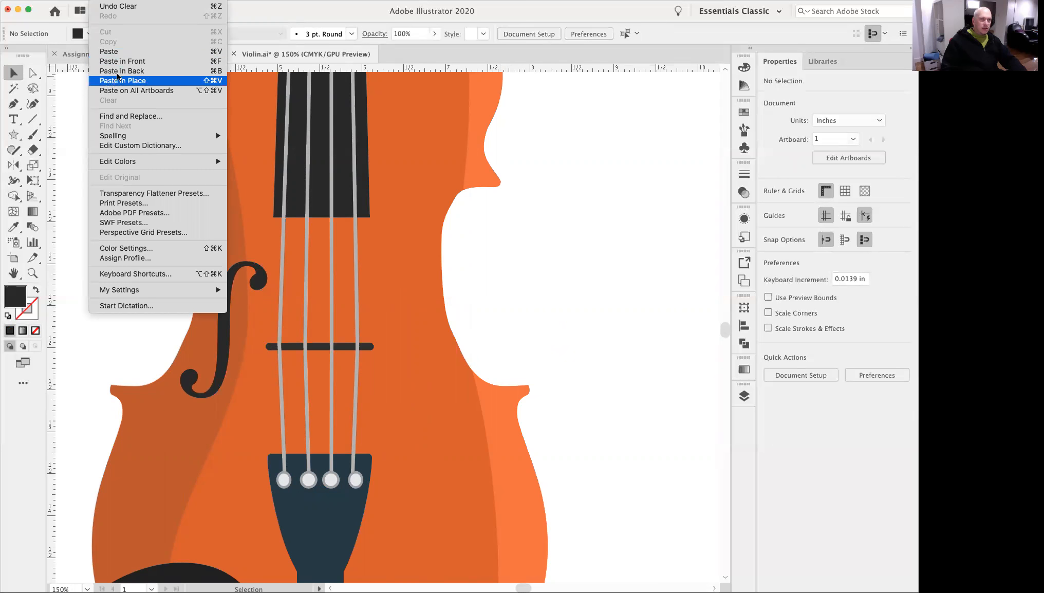
click(125, 61)
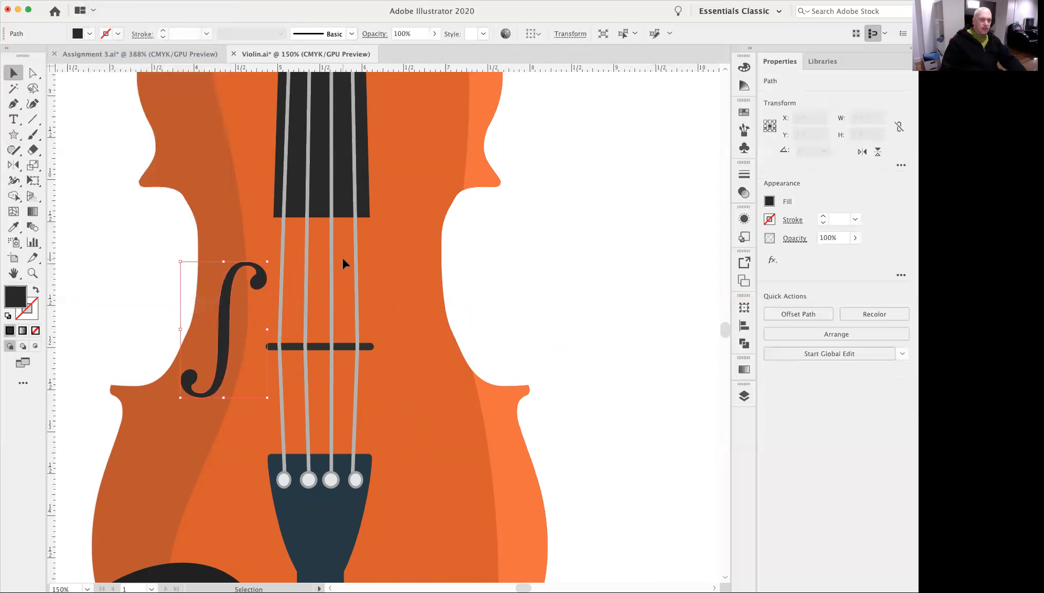
- Reflect the pasted sound hole to the right of the strings, using the centre of the dark bridge bar as the reflection origin
click(14, 165)
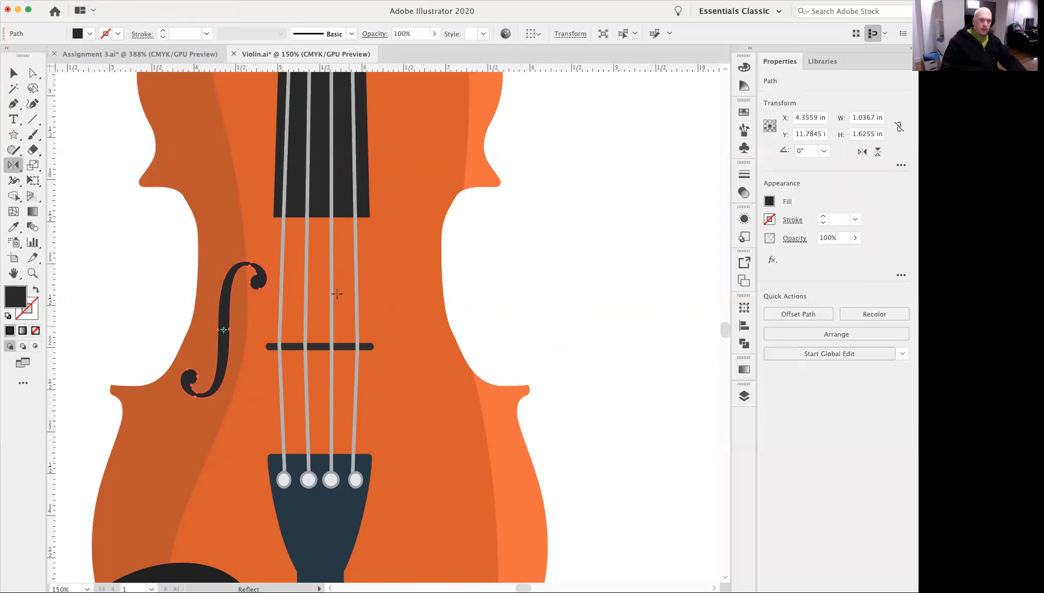
drag(342, 253, 397, 145)
drag(388, 401, 422, 573)
mouse_move(429, 237)
mouse_down()
mouse_move(410, 516)
mouse_move(402, 129)
mouse_up()
drag(419, 469, 418, 169)
drag(413, 514, 415, 229)
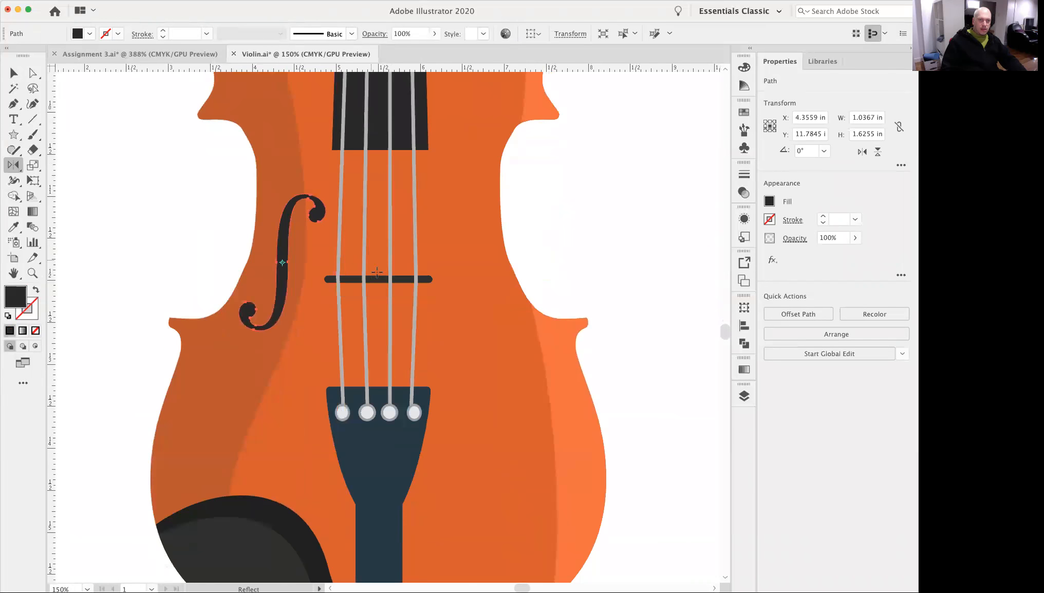
scroll(378, 280, up, 5)
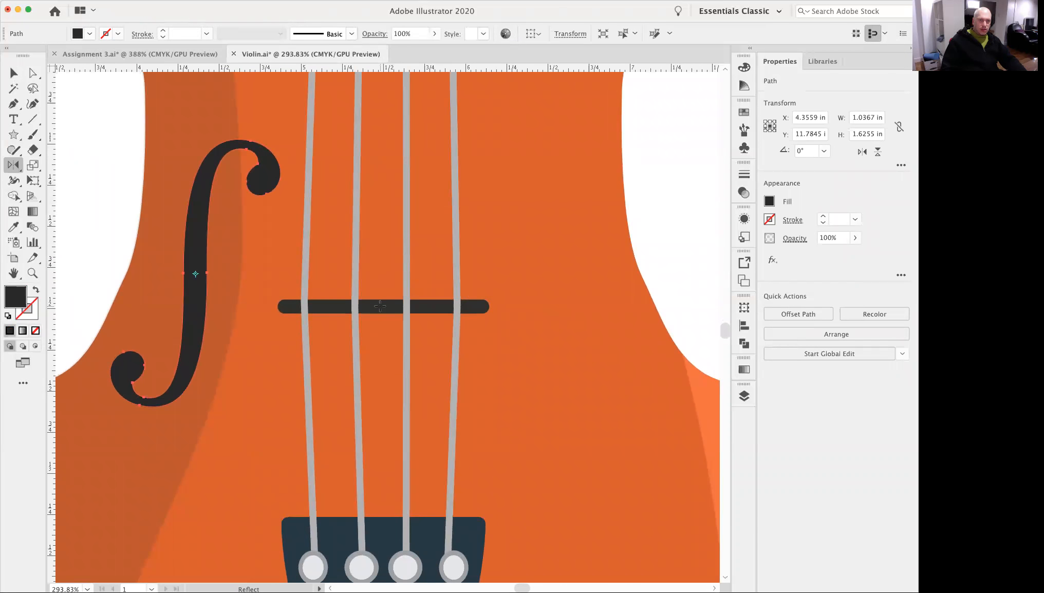
scroll(380, 307, up, 2)
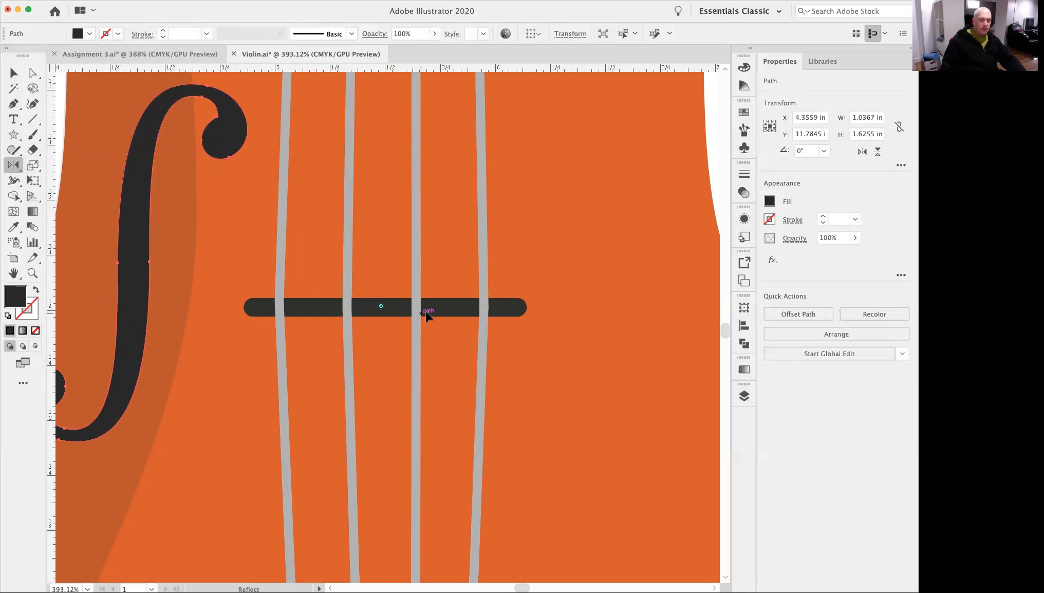
drag(466, 342, 251, 310)
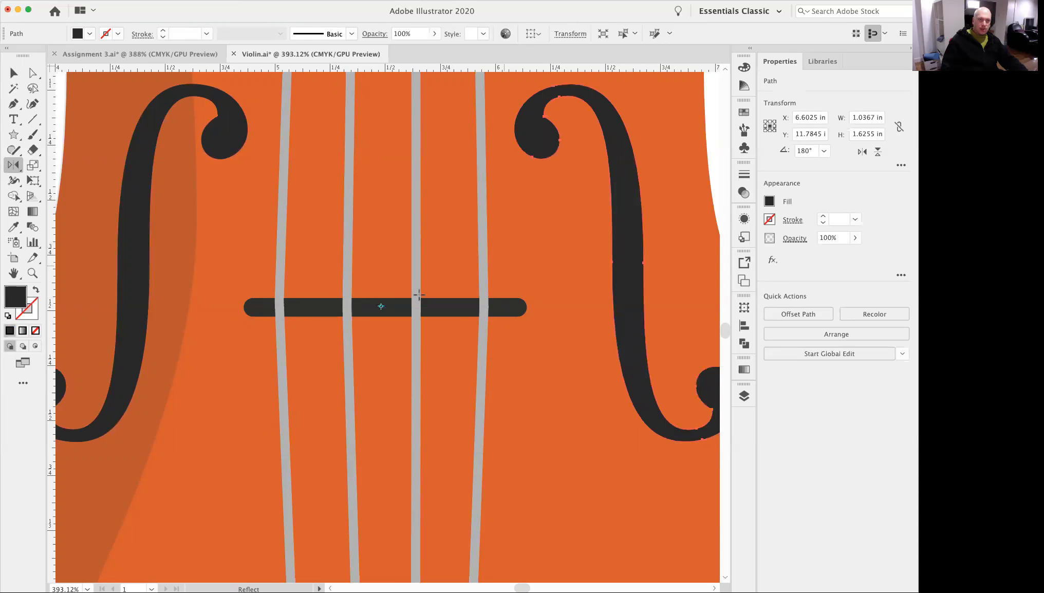
- Deselect the reflected sound hole and view the whole violin on its artboard
key(super+minus)
key(super+minus)
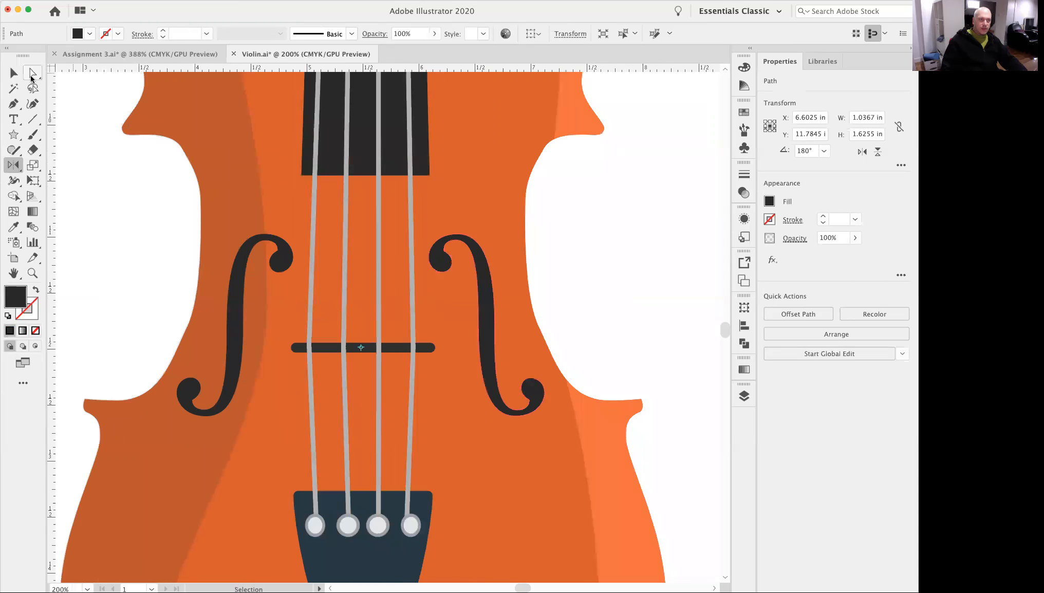
click(14, 74)
click(532, 322)
key(super+minus)
key(super+minus)
drag(455, 304, 445, 354)
key(super+minus)
key(super+minus)
drag(455, 293, 436, 340)
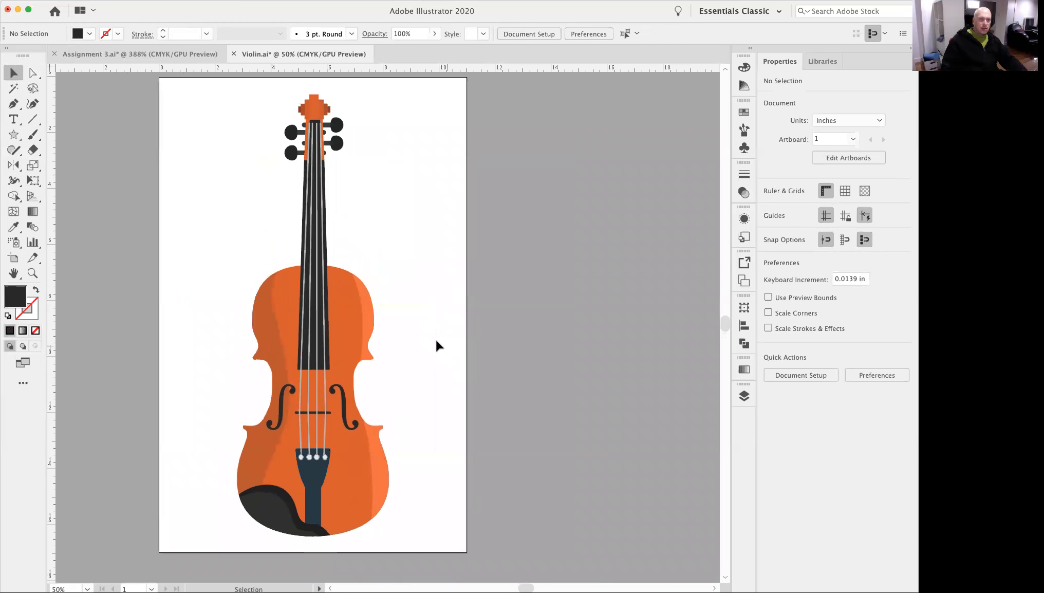